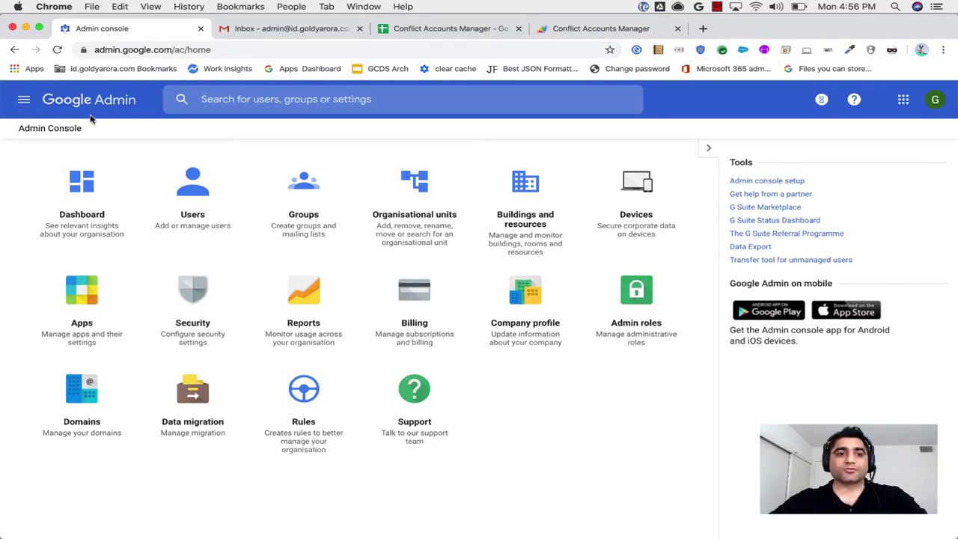
Search the Admin console for 'content' and open the Objectionable content Gmail setting.
left_click(26, 101)
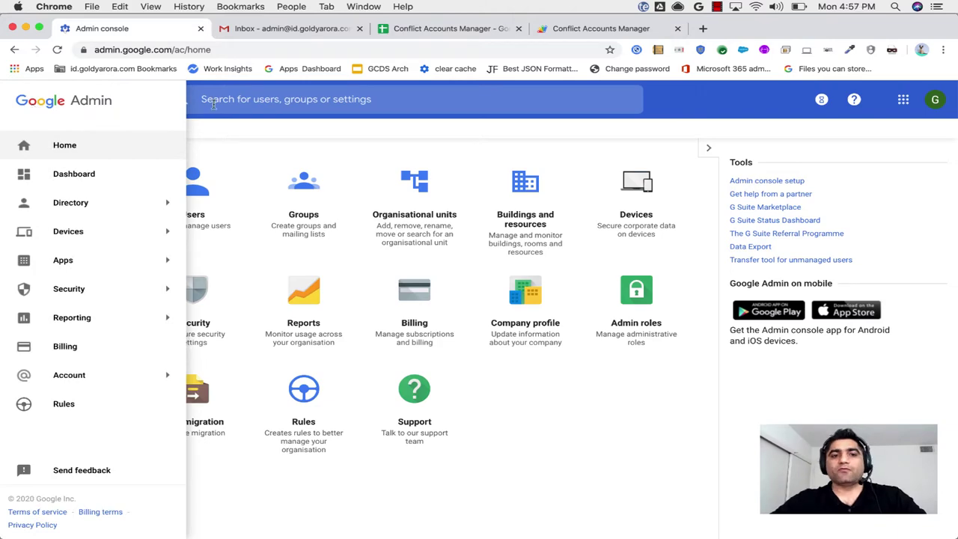
left_click(265, 96)
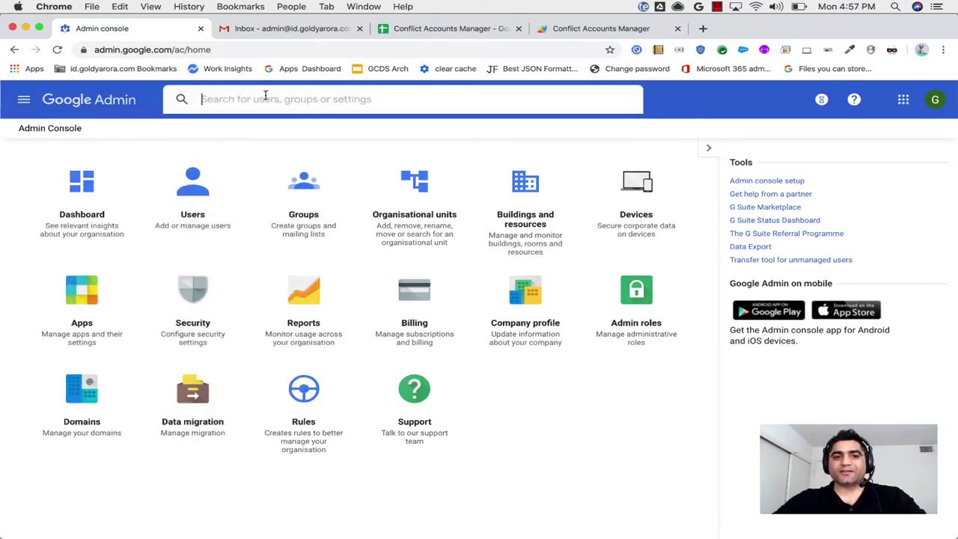
type("content")
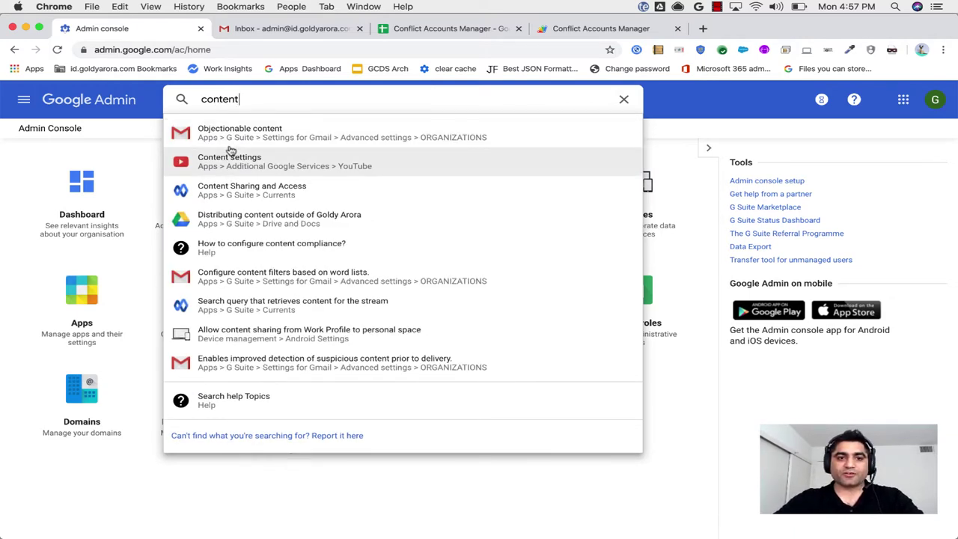
left_click(230, 133)
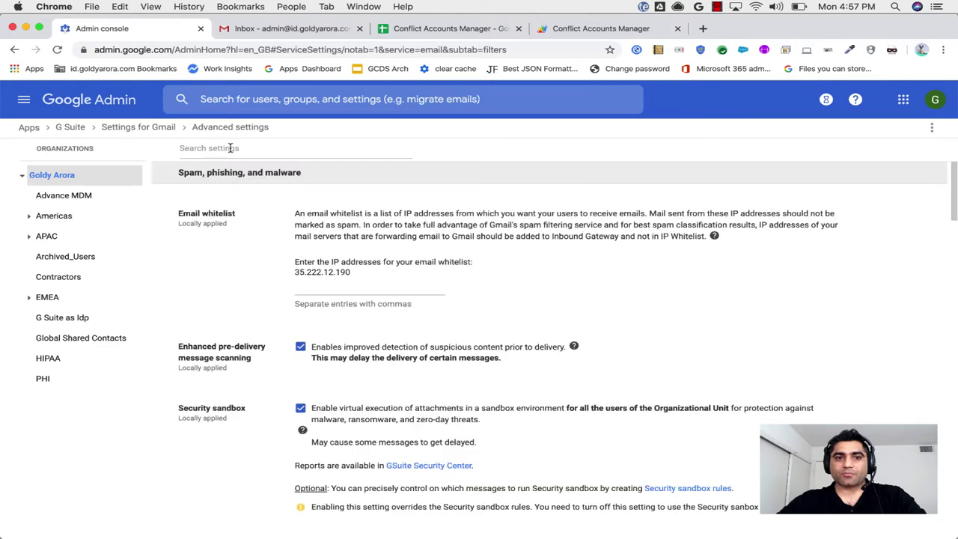
Filter the advanced settings for 'content' and edit the block consumer signups compliance rule.
left_click(231, 147)
type("content")
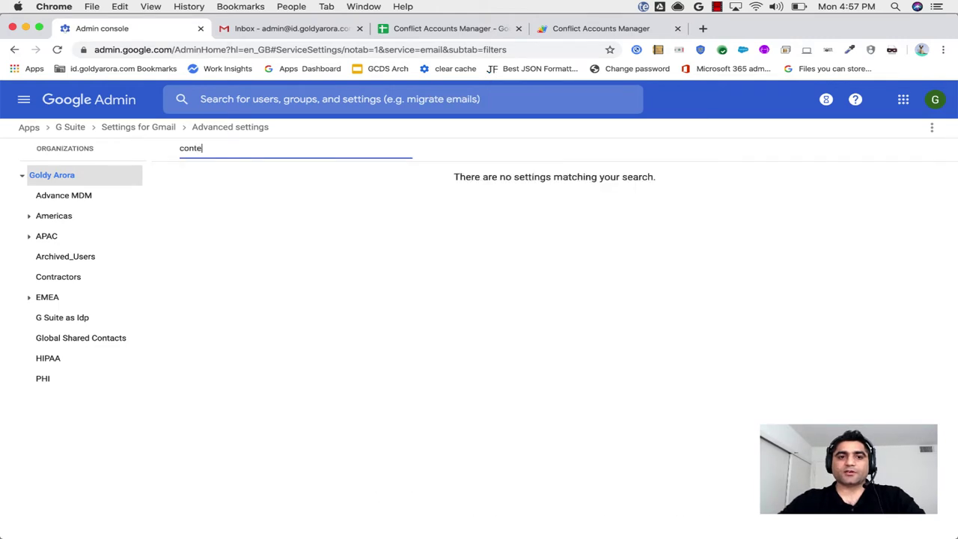
scroll(230, 339, "down", 5)
scroll(230, 340, "down", 2)
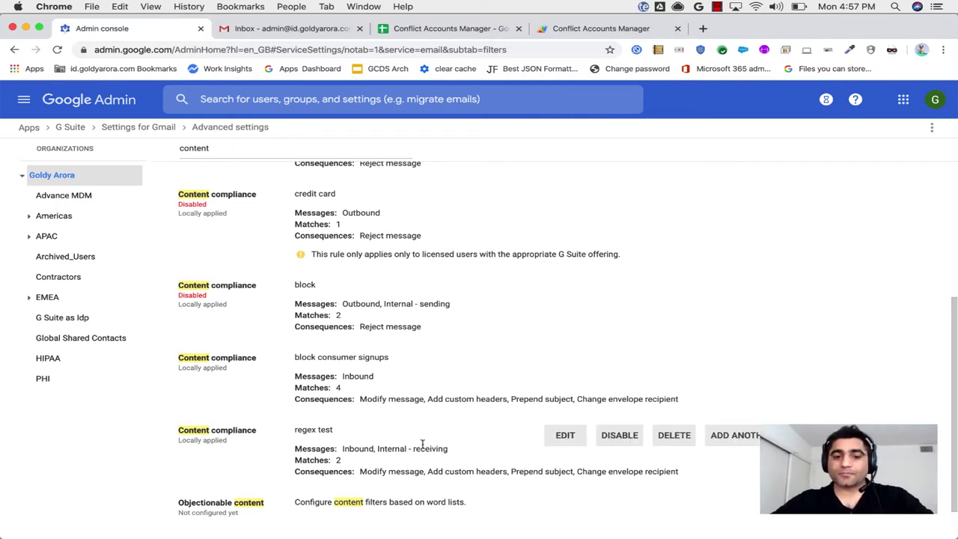
left_click(562, 367)
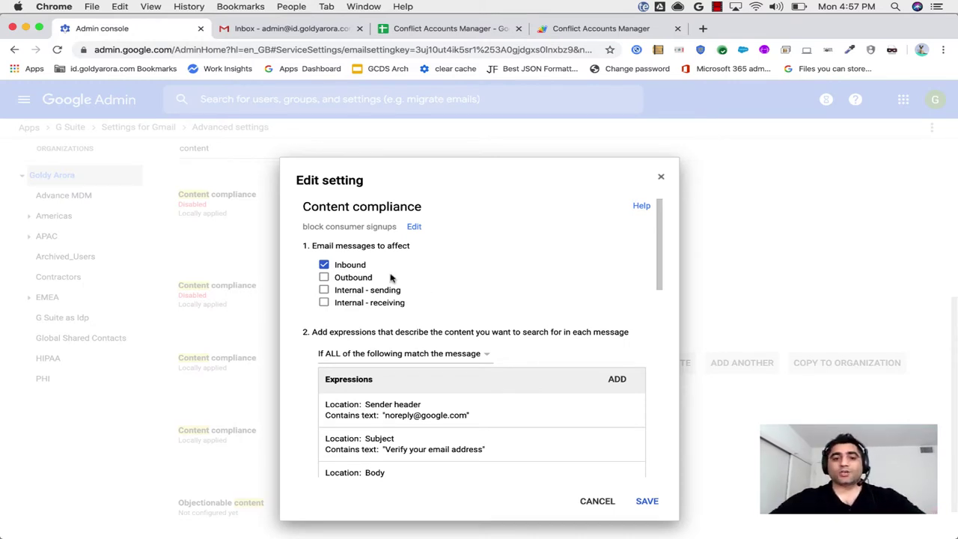
left_click(413, 225)
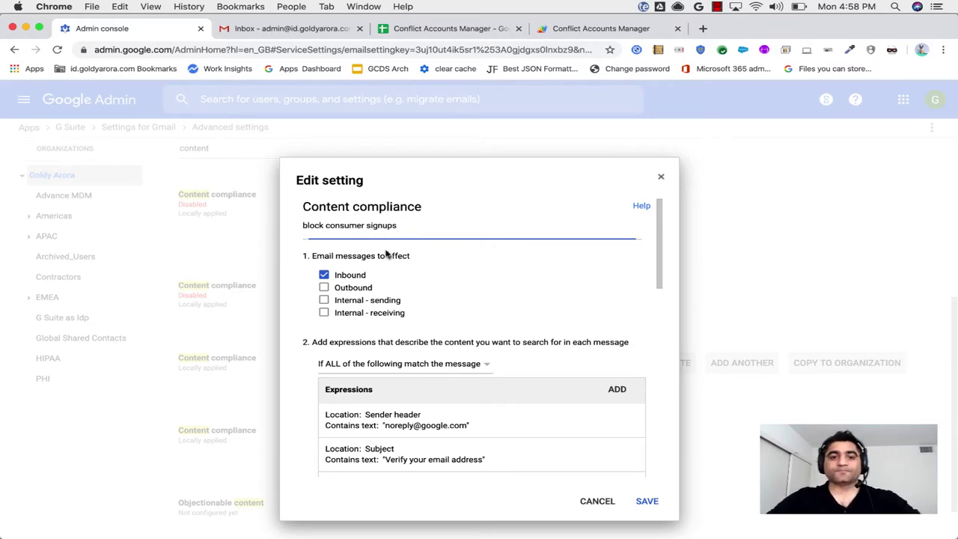
left_click(388, 253)
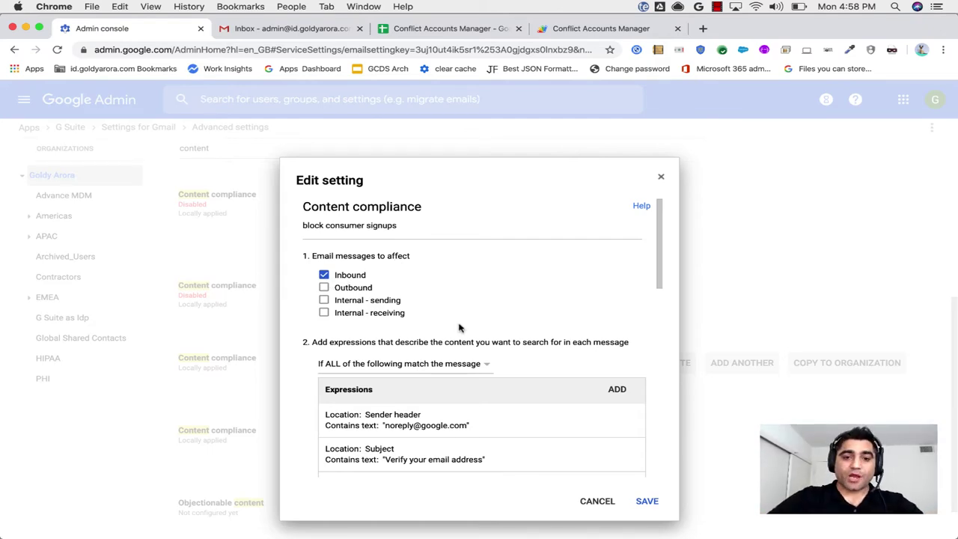
scroll(464, 329, "down", 1)
scroll(466, 331, "down", 5)
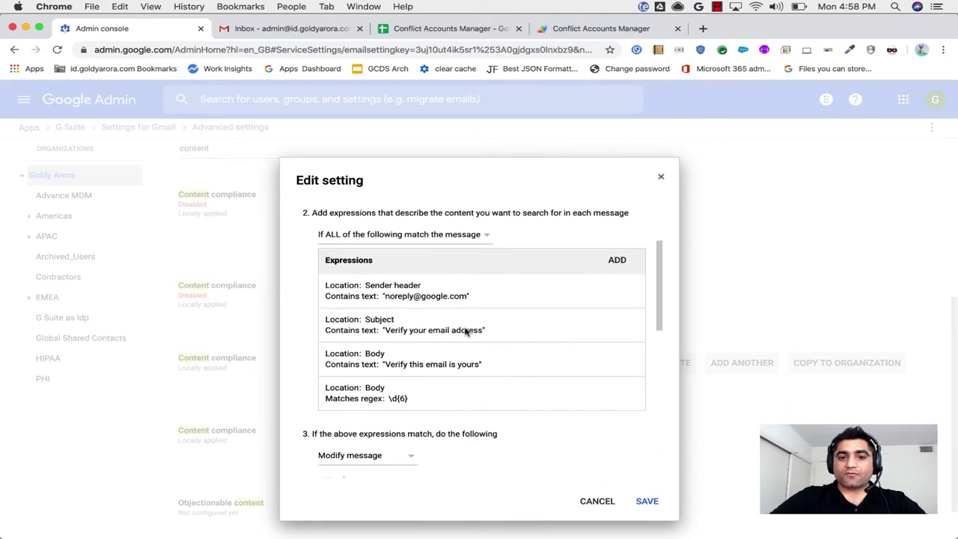
left_click(350, 238)
left_click(307, 240)
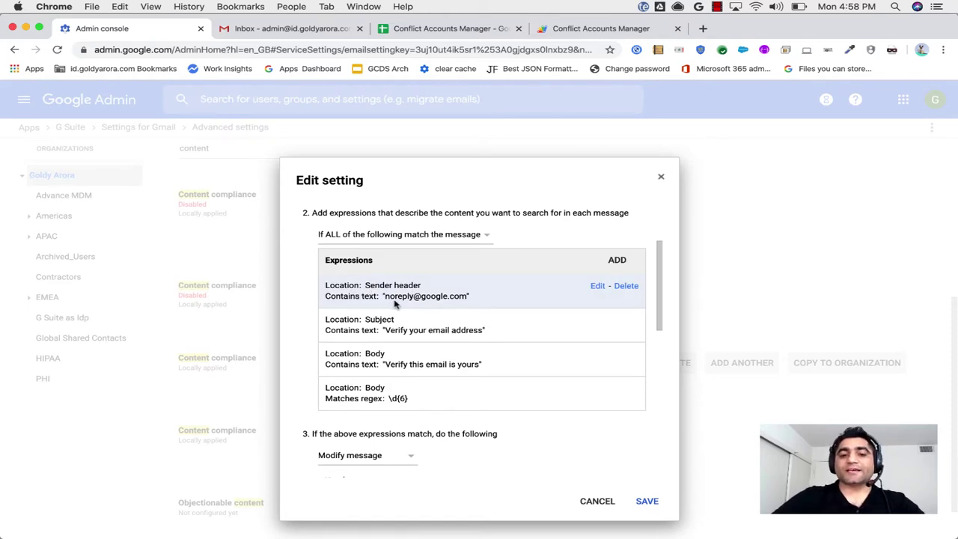
left_click(596, 288)
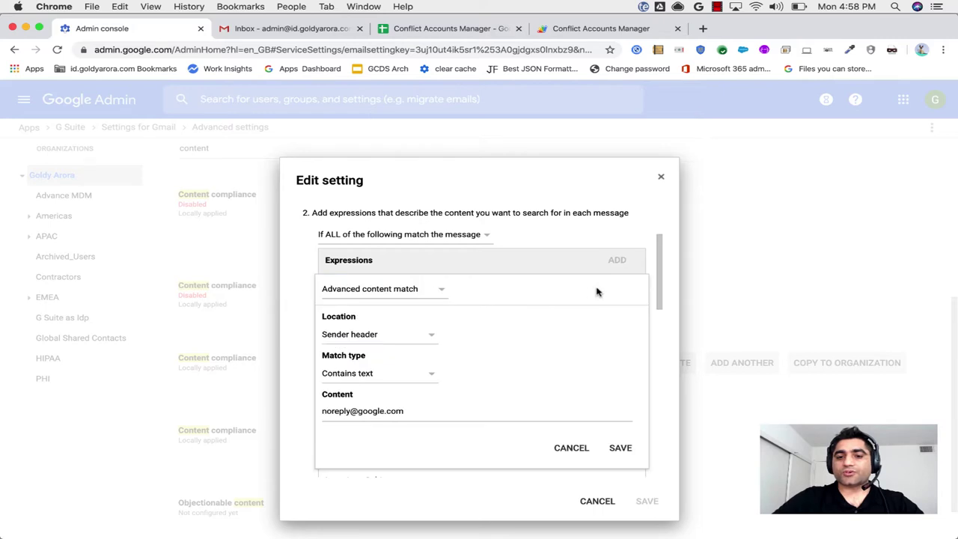
left_click(405, 292)
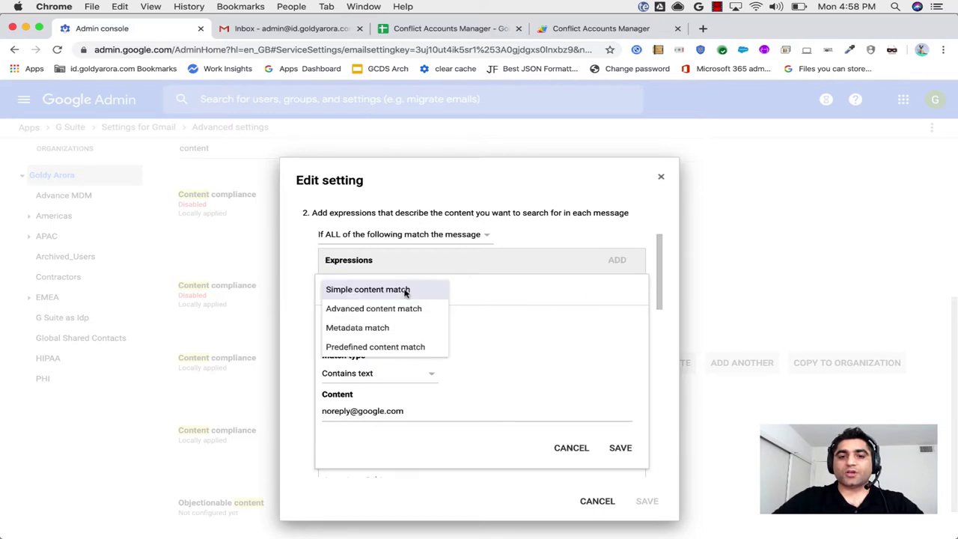
left_click(370, 305)
left_click(355, 335)
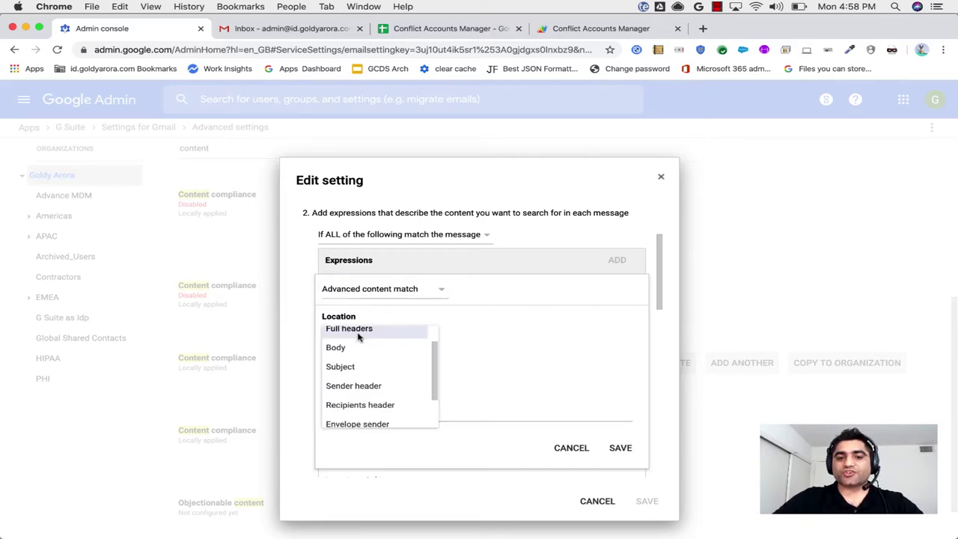
left_click(358, 388)
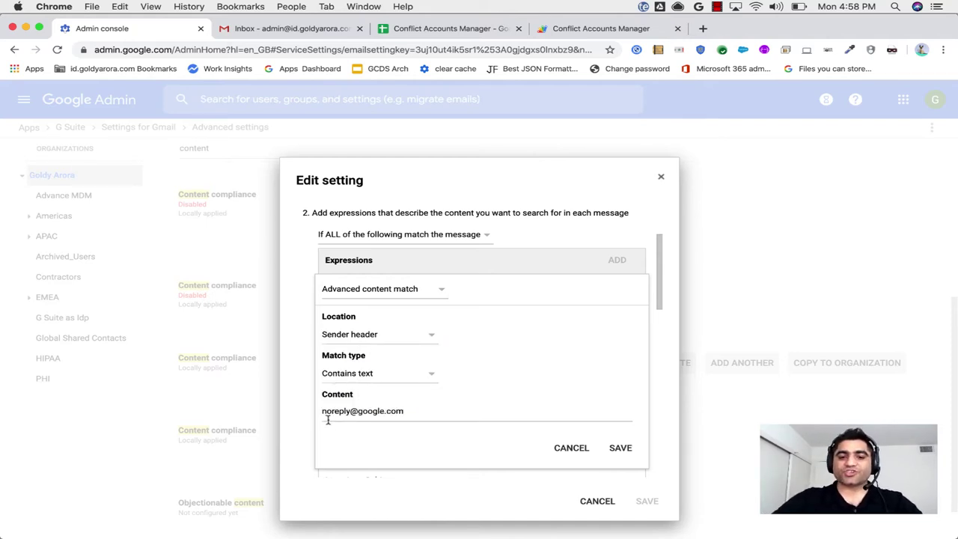
left_click(574, 452)
left_click(598, 323)
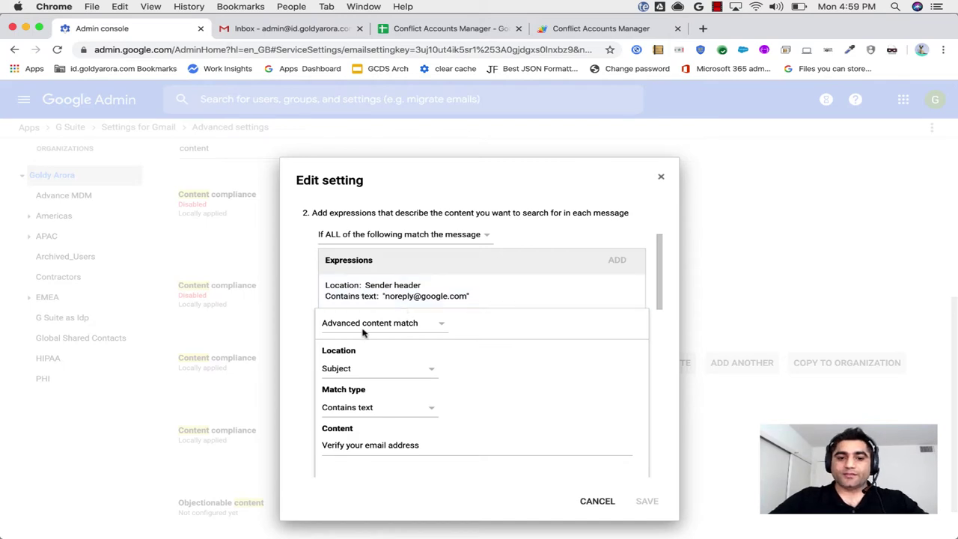
left_click(385, 327)
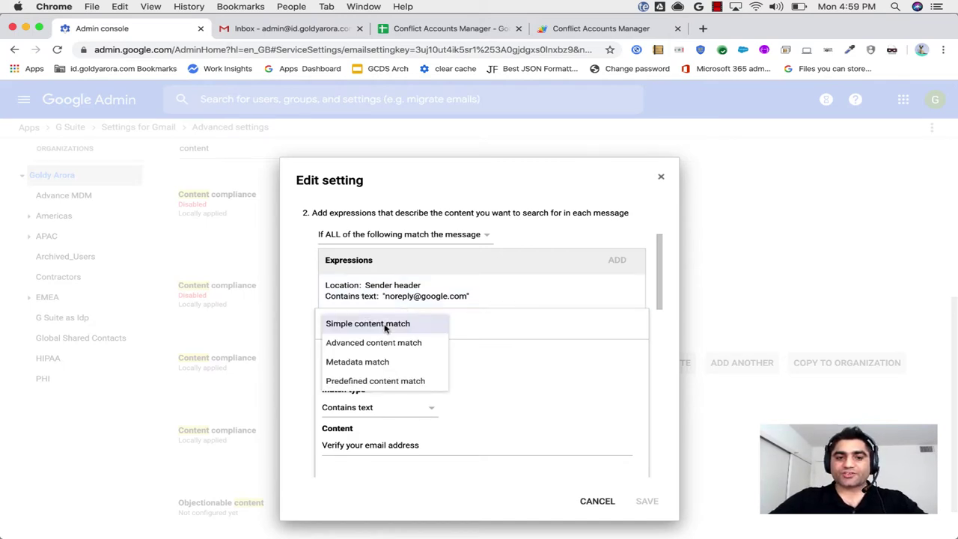
left_click(338, 342)
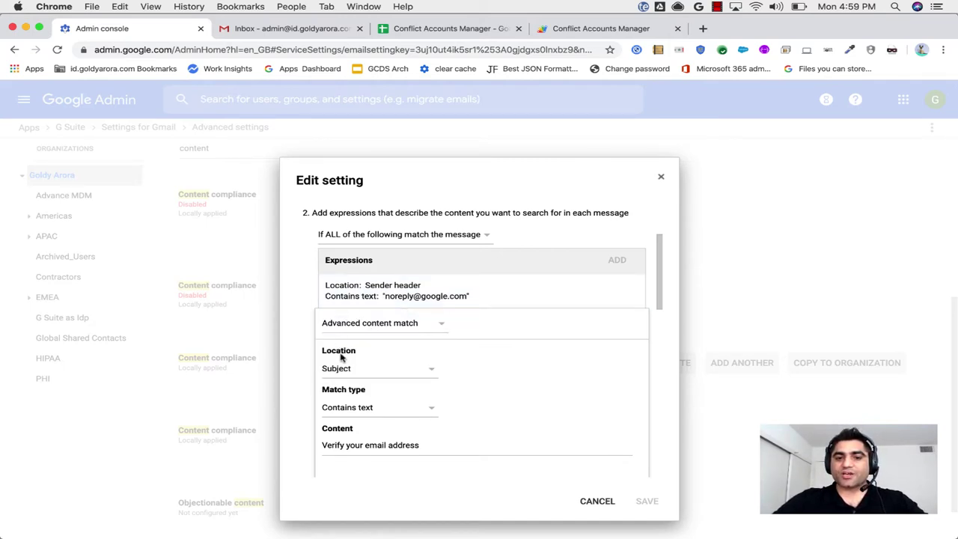
left_click(335, 369)
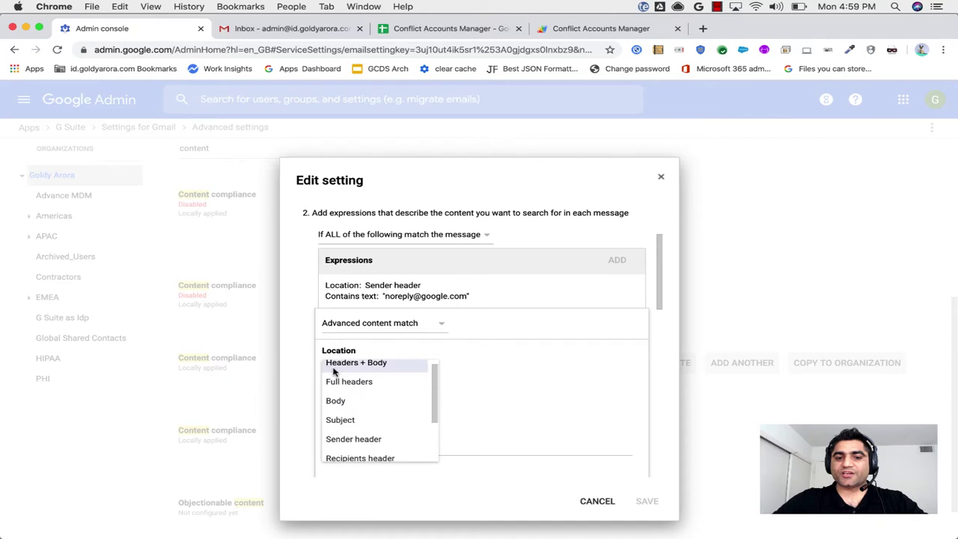
left_click(344, 423)
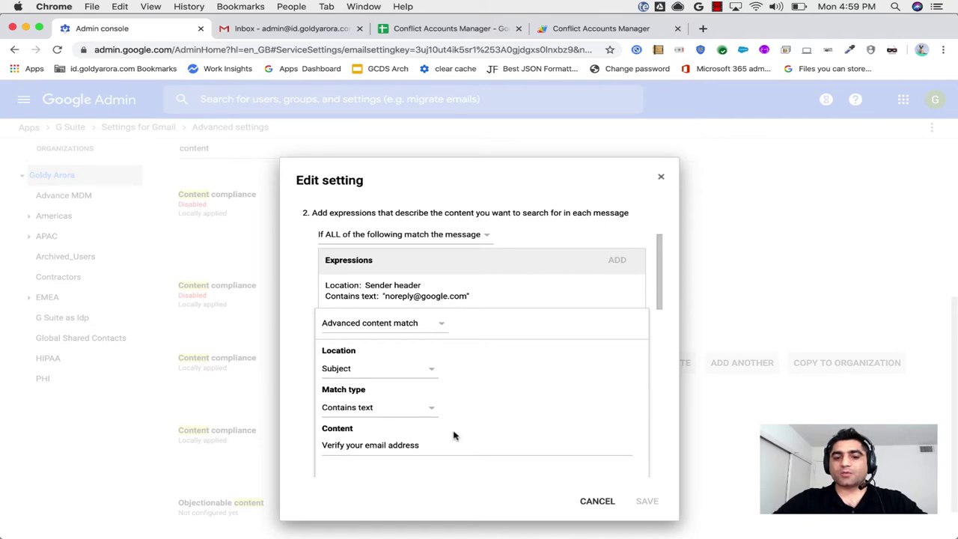
scroll(499, 412, "down", 1)
left_click(554, 436)
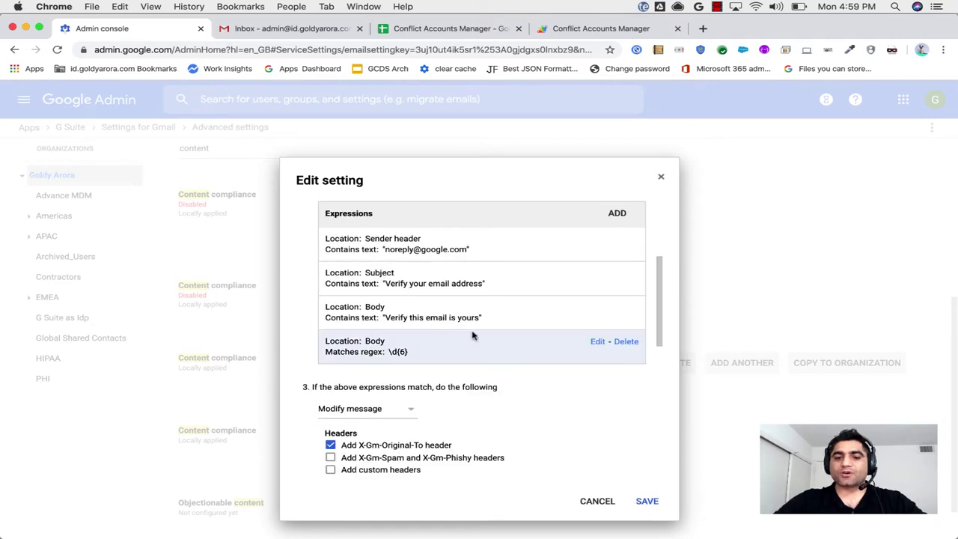
left_click(598, 312)
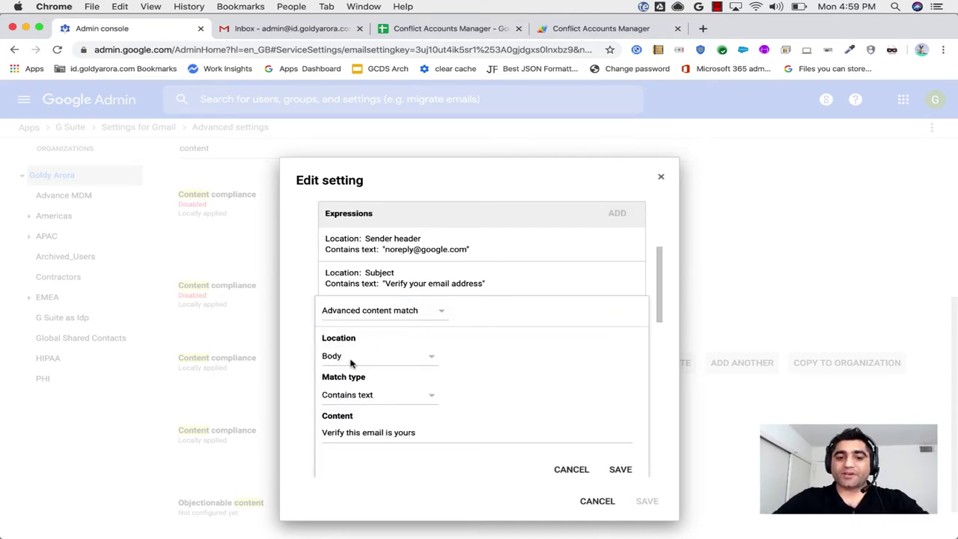
left_click(569, 471)
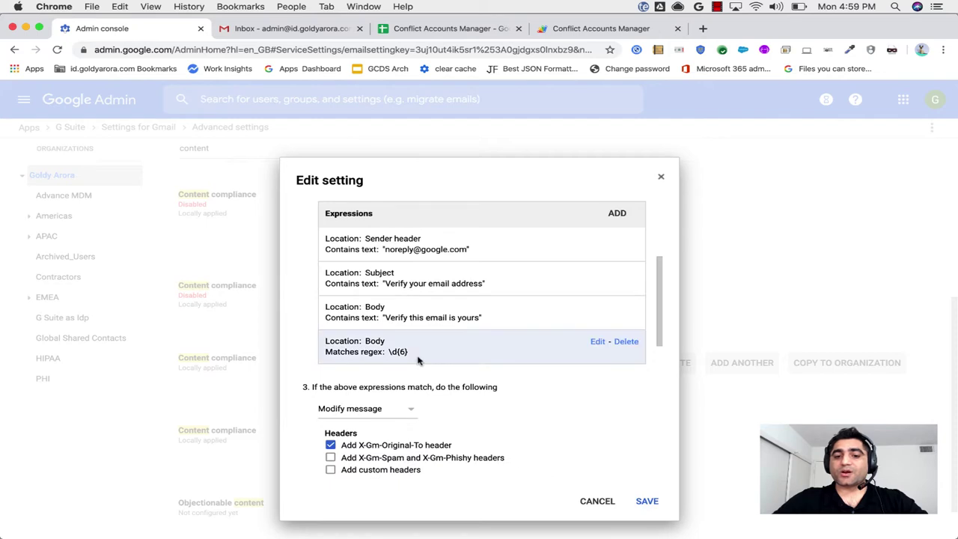
Open the \d{6} expression, keeping Advanced content match, Body location and Matches regex.
left_click(596, 342)
scroll(487, 369, "down", 2)
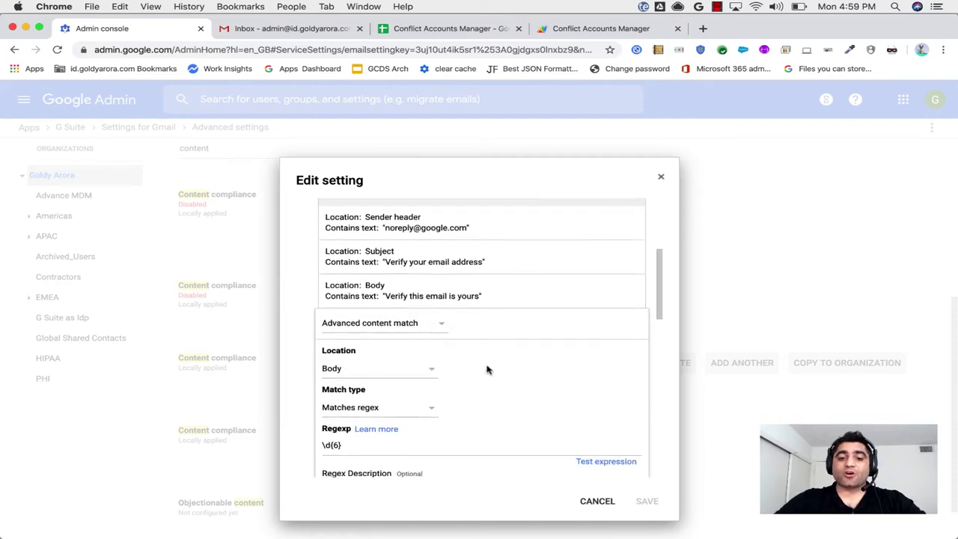
scroll(487, 369, "down", 2)
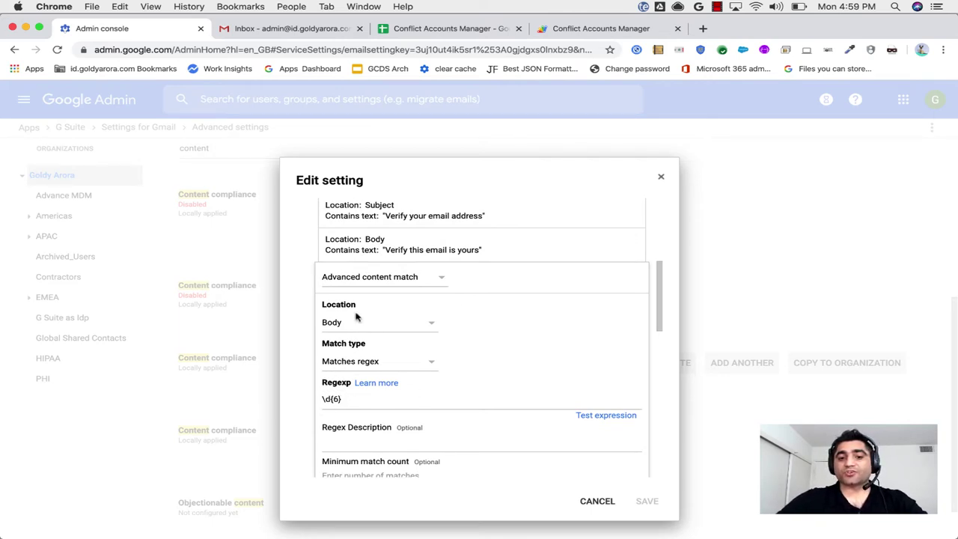
left_click(385, 277)
left_click(385, 295)
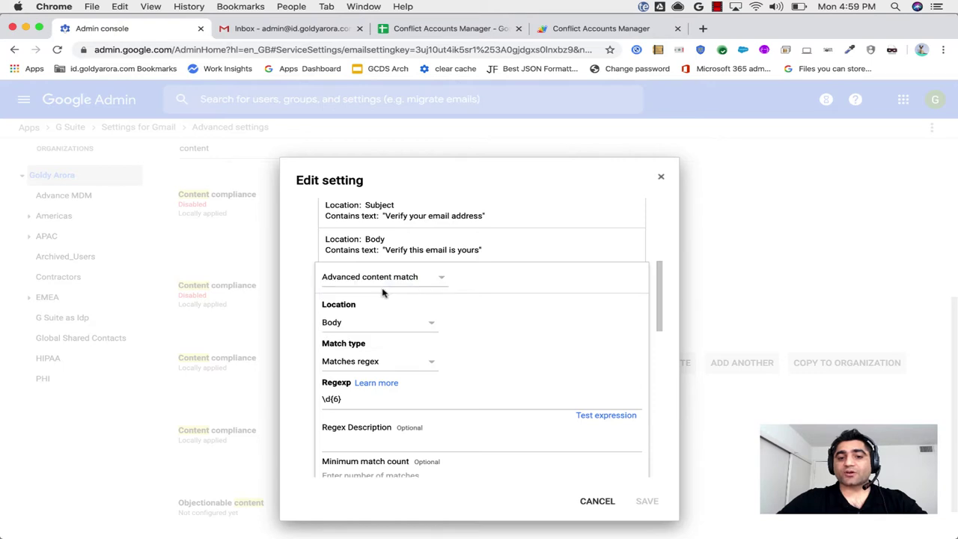
left_click(330, 322)
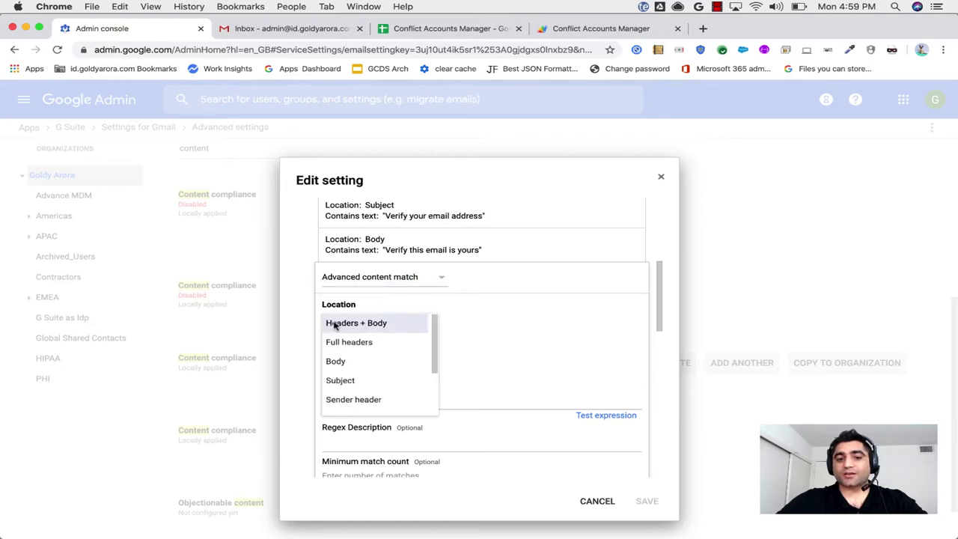
left_click(340, 362)
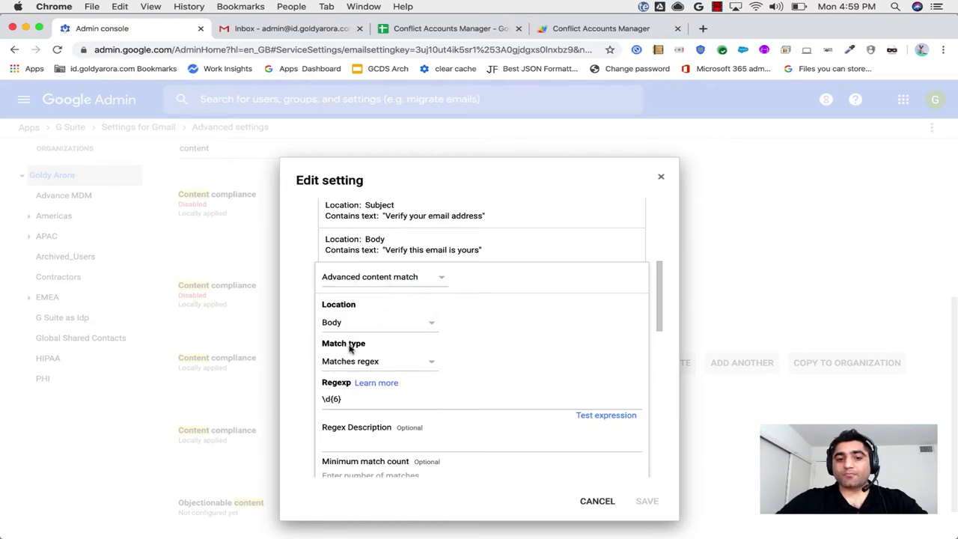
left_click(343, 363)
left_click(351, 411)
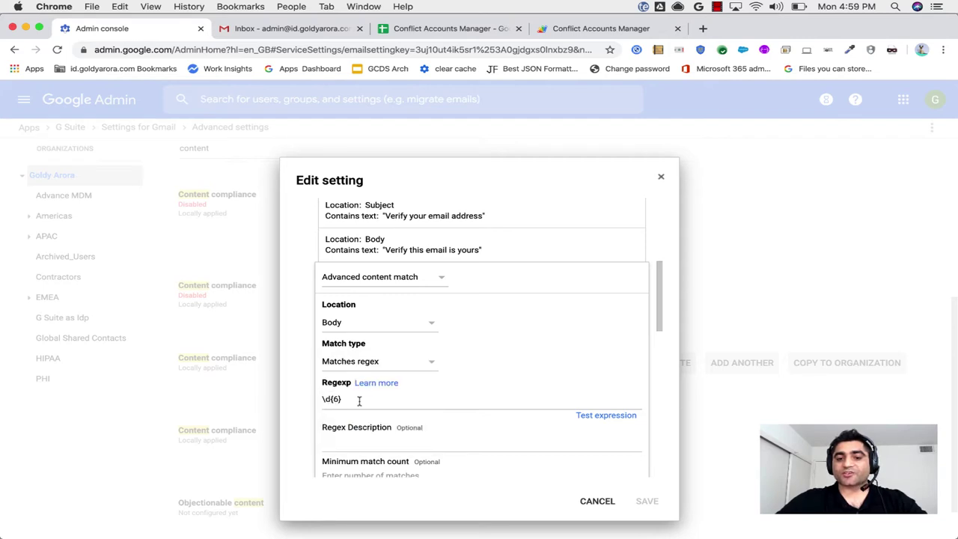
Test the regex with sample text 'tghis is my 123456', drop a digit to see No match, then clear it.
left_click(592, 416)
scroll(504, 417, "down", 1)
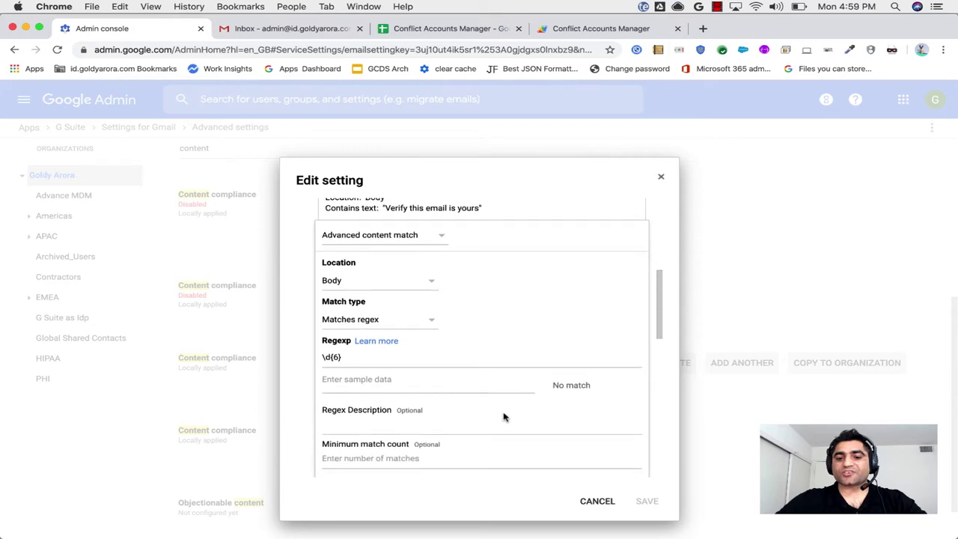
left_click(390, 383)
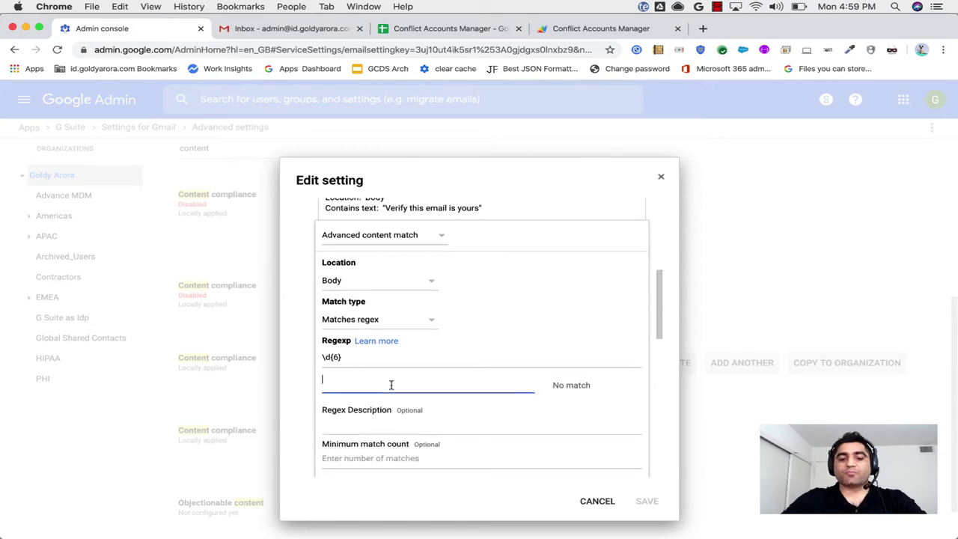
type("tghis")
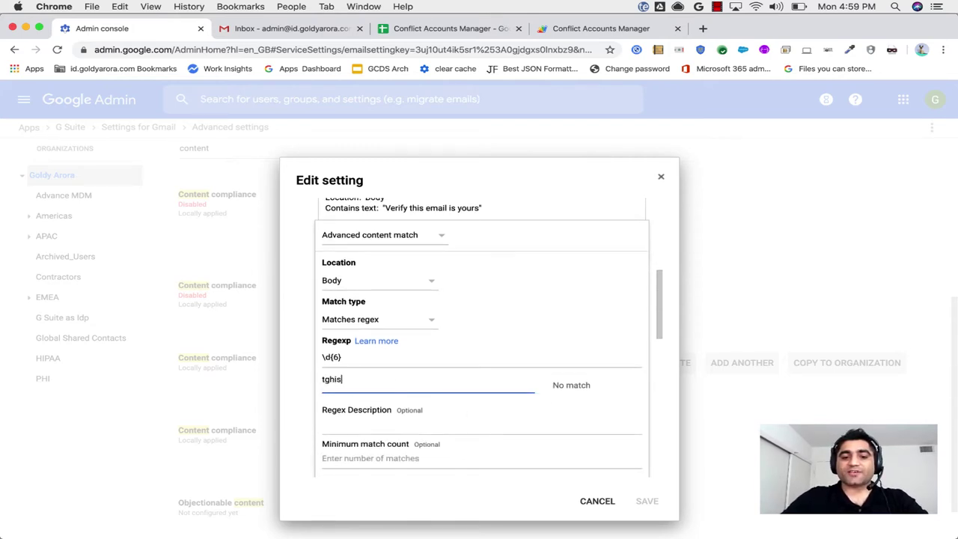
type(" is my ")
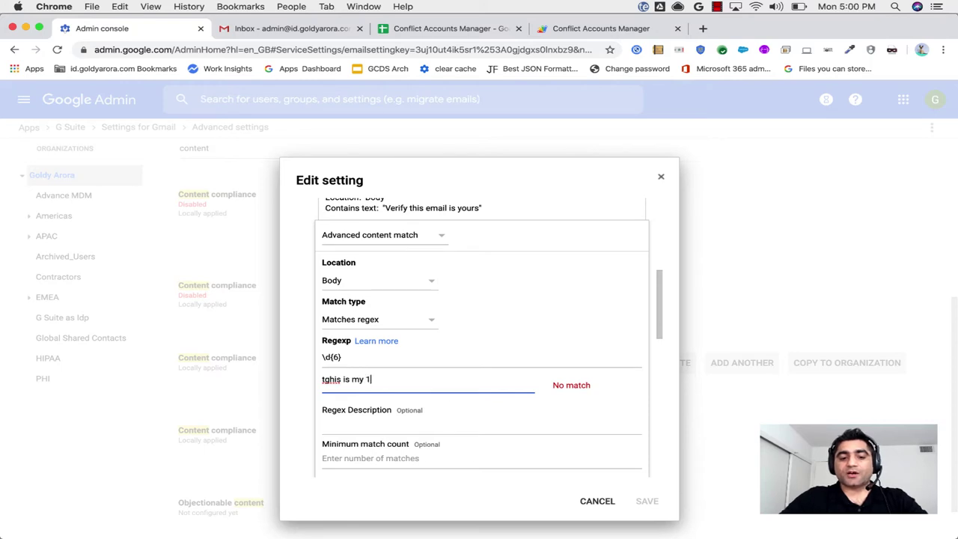
type("123456 code")
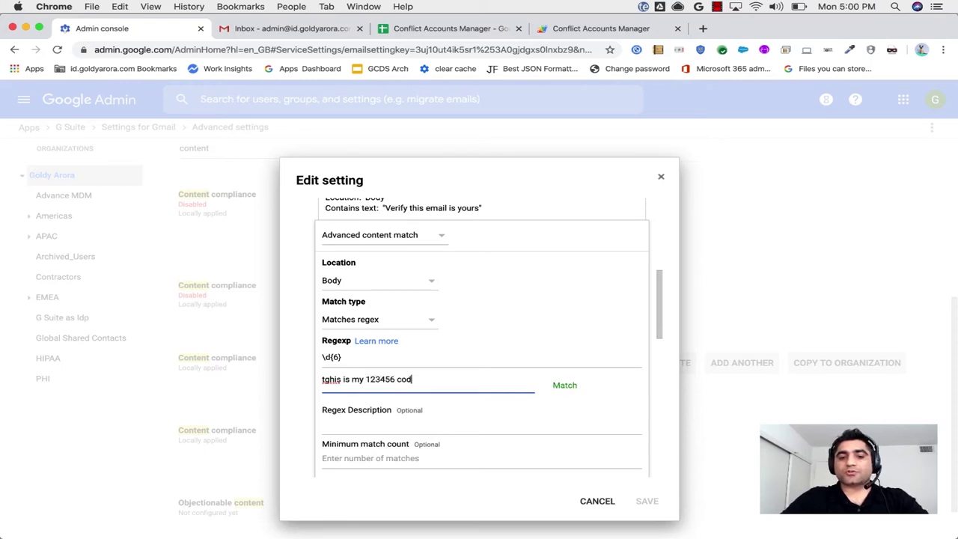
left_click(394, 380)
key("BackSpace")
type("6")
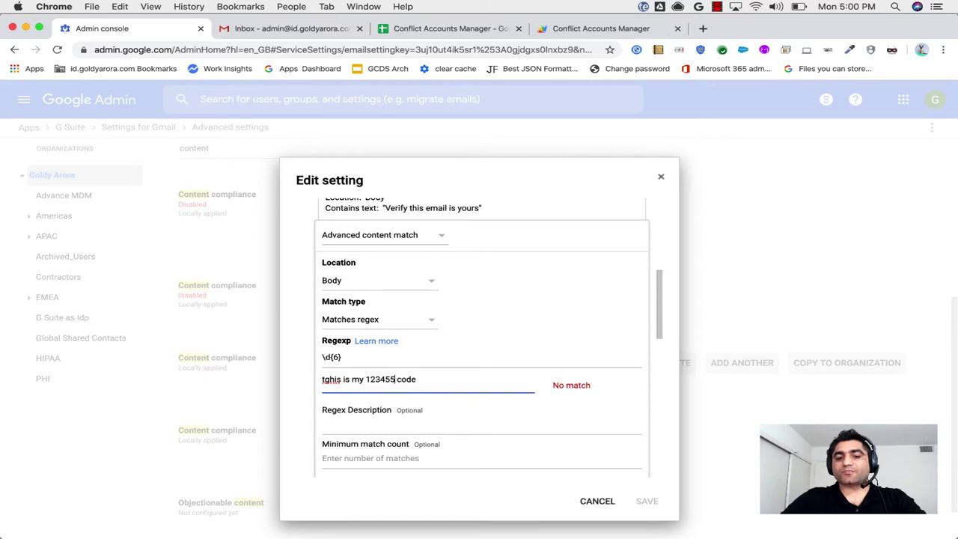
key("super+a")
key("BackSpace")
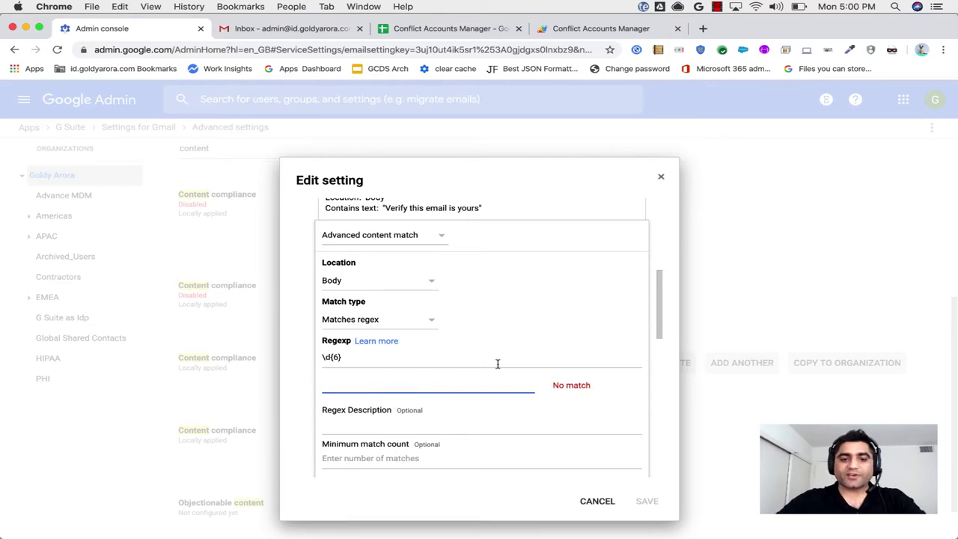
scroll(498, 364, "down", 3)
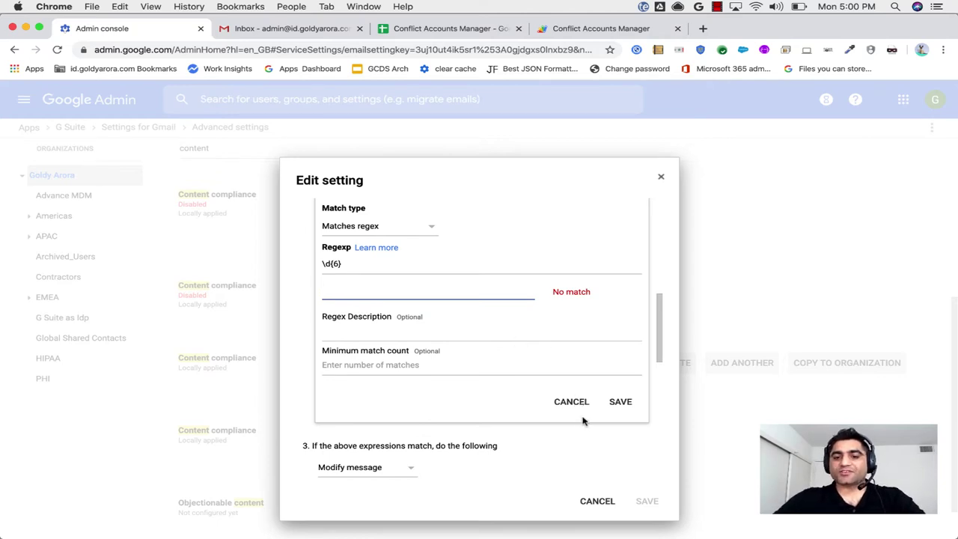
Close the regex editor, keeping the expression, and review the rule's custom subject prefix.
left_click(573, 404)
scroll(509, 309, "up", 3)
scroll(509, 309, "up", 3)
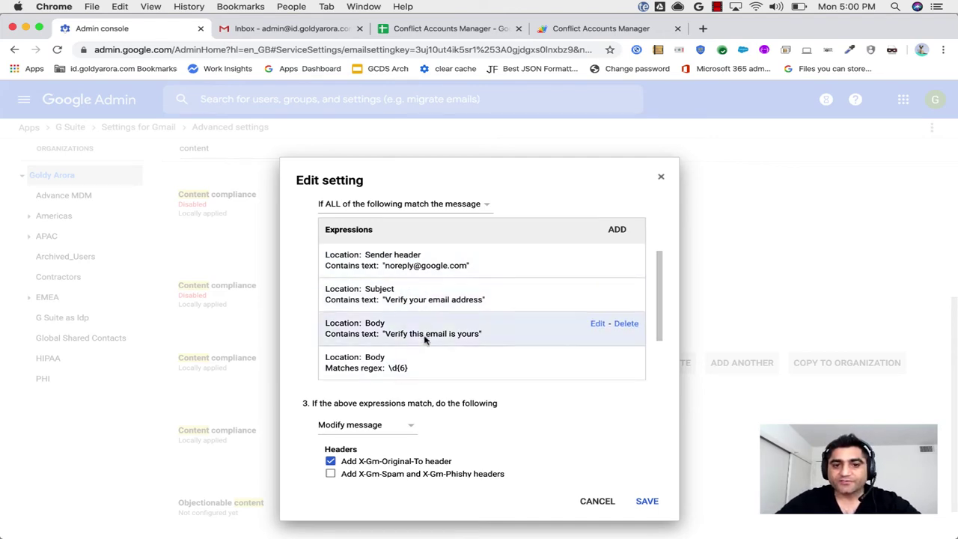
scroll(428, 383, "down", 5)
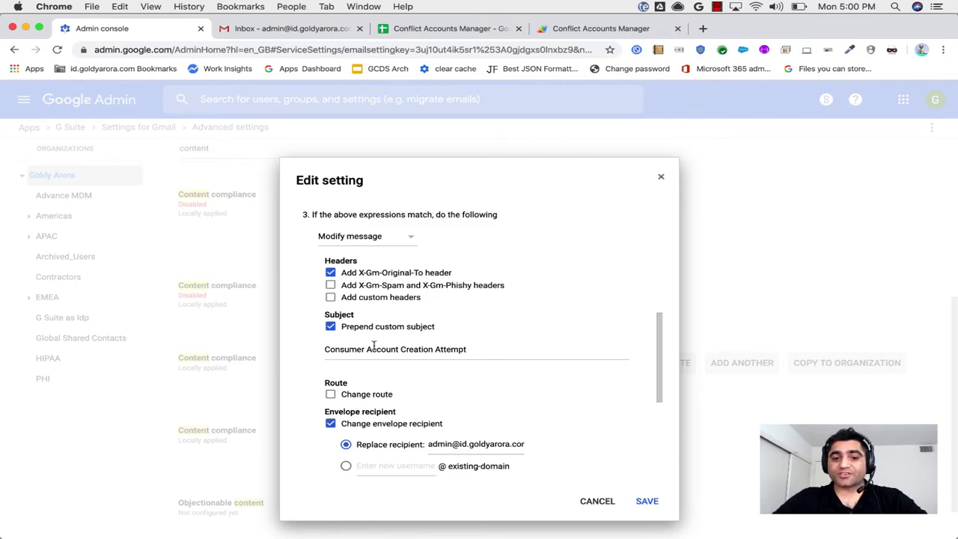
scroll(374, 345, "down", 1)
scroll(375, 346, "down", 1)
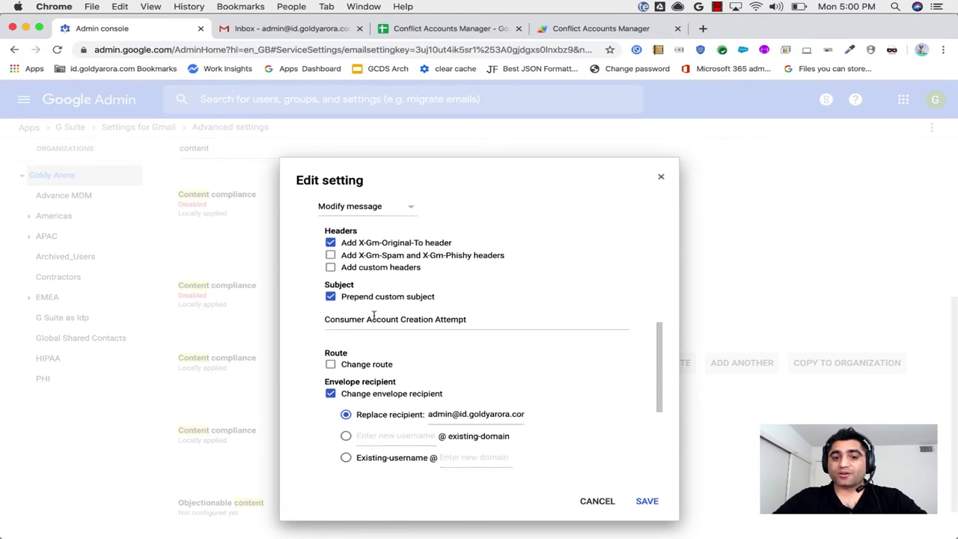
scroll(367, 324, "down", 1)
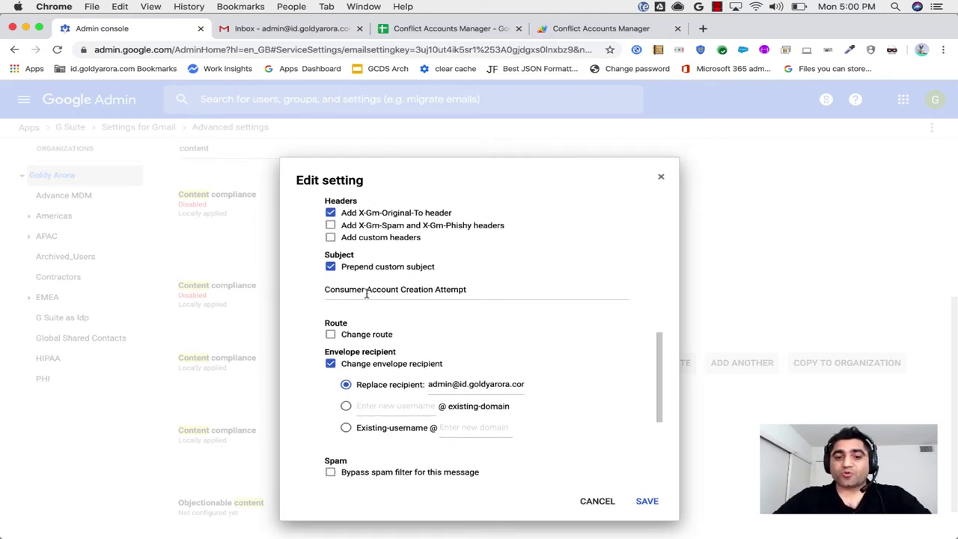
left_click(479, 292)
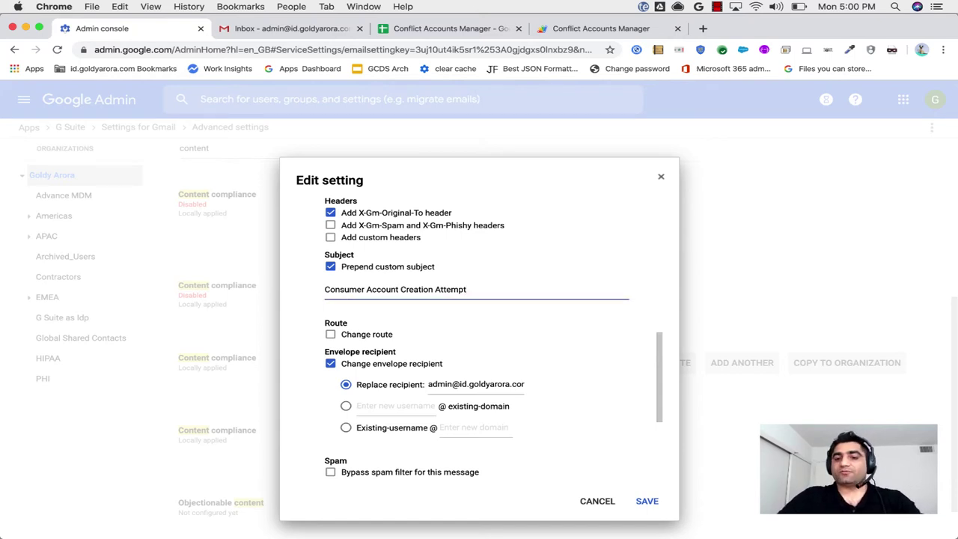
scroll(437, 317, "down", 1)
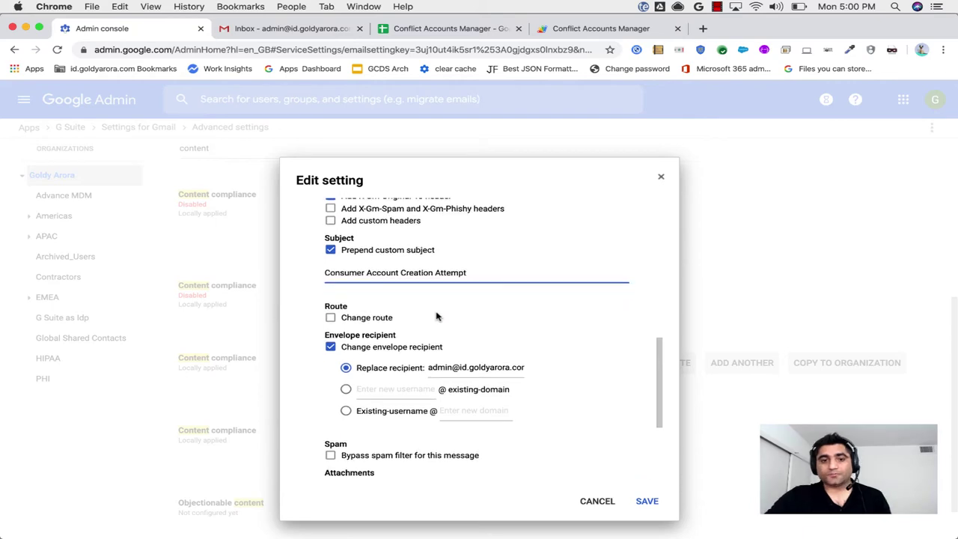
scroll(438, 317, "down", 5)
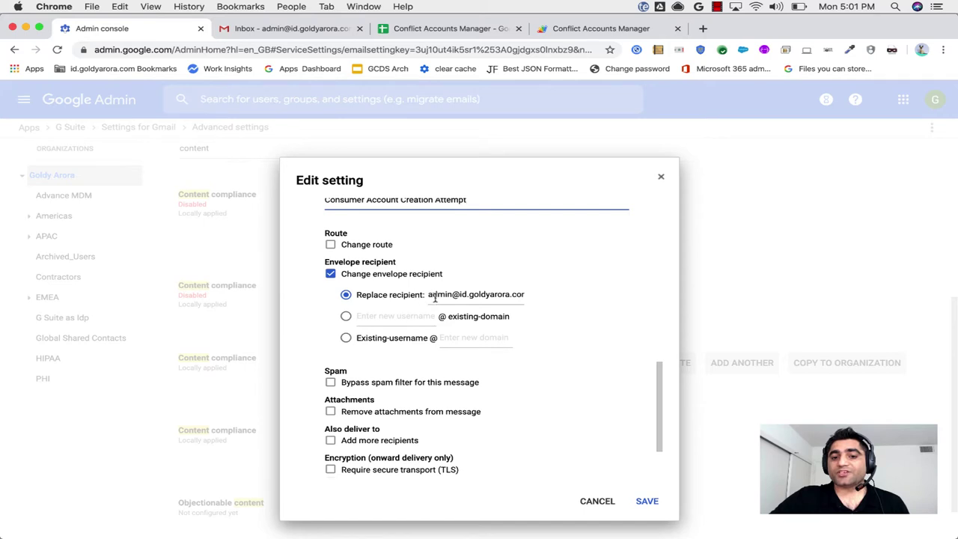
Inspect the replacement envelope recipient address, then reveal the rule's additional options.
triple_click(434, 297)
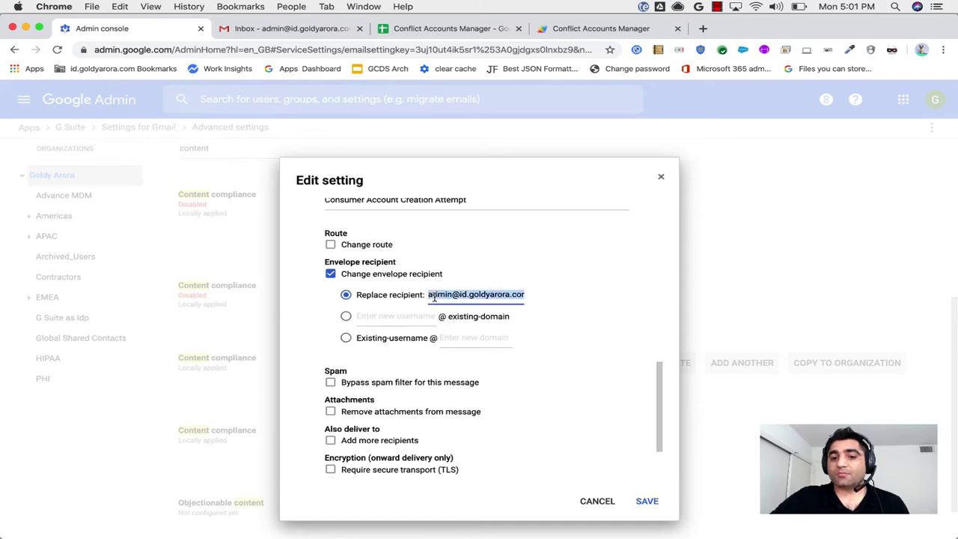
key("Right")
left_click(427, 294)
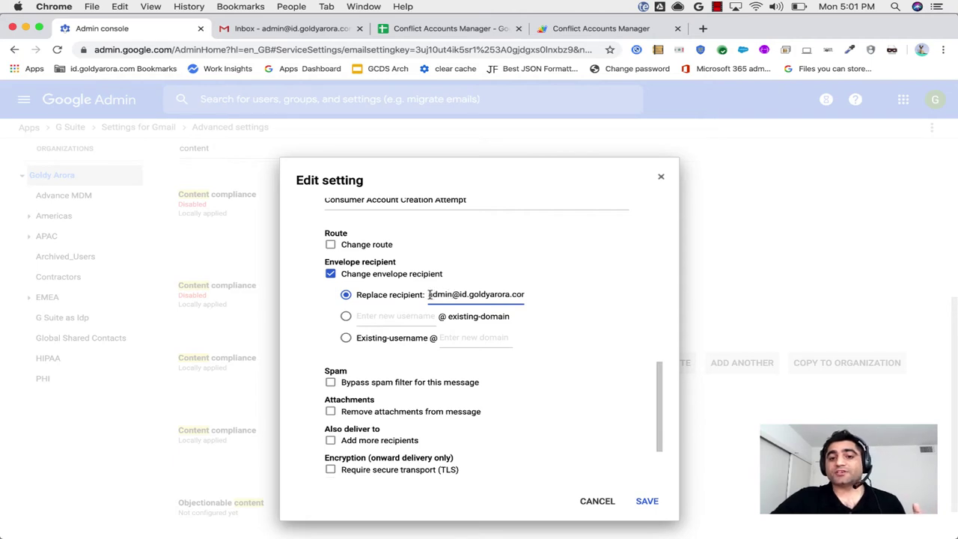
left_click_drag(427, 294, 536, 299)
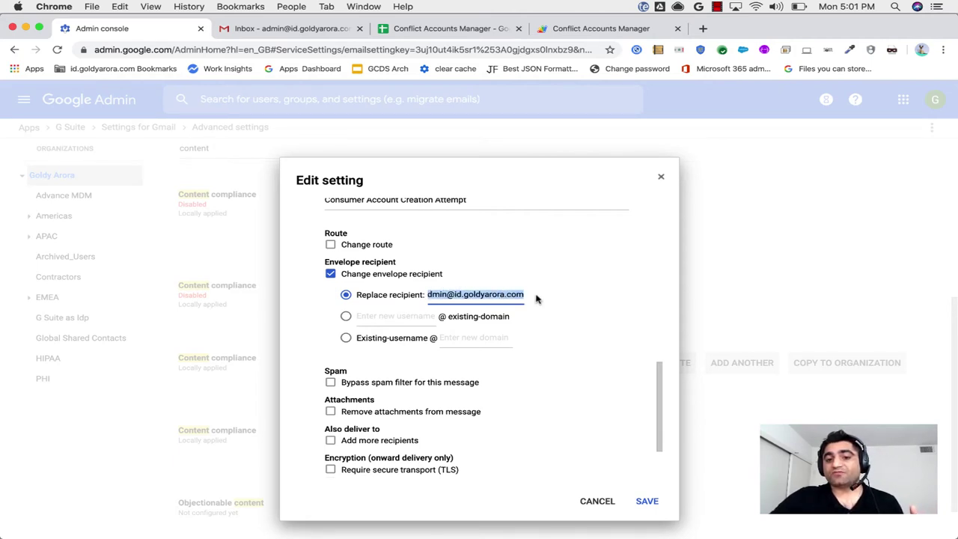
key("Left")
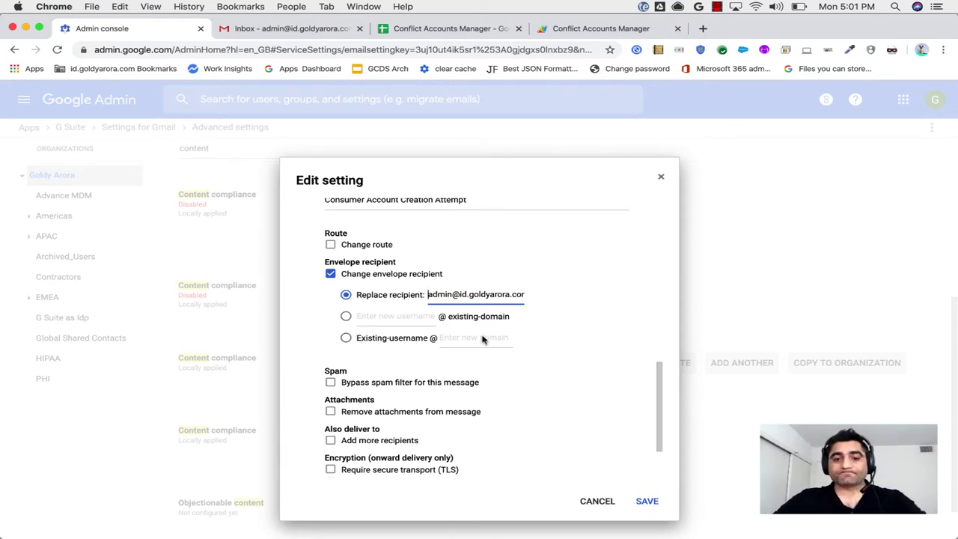
scroll(483, 341, "down", 1)
scroll(483, 341, "down", 2)
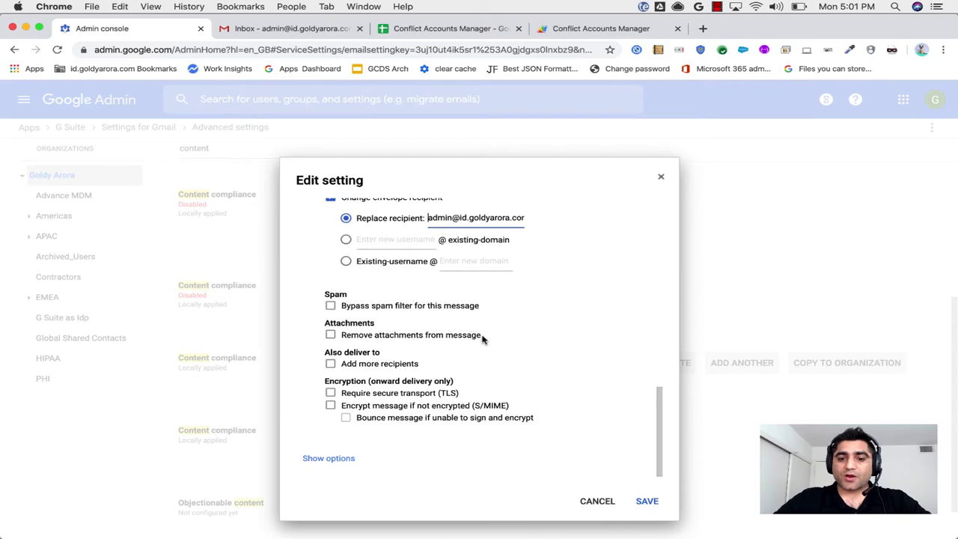
left_click(329, 459)
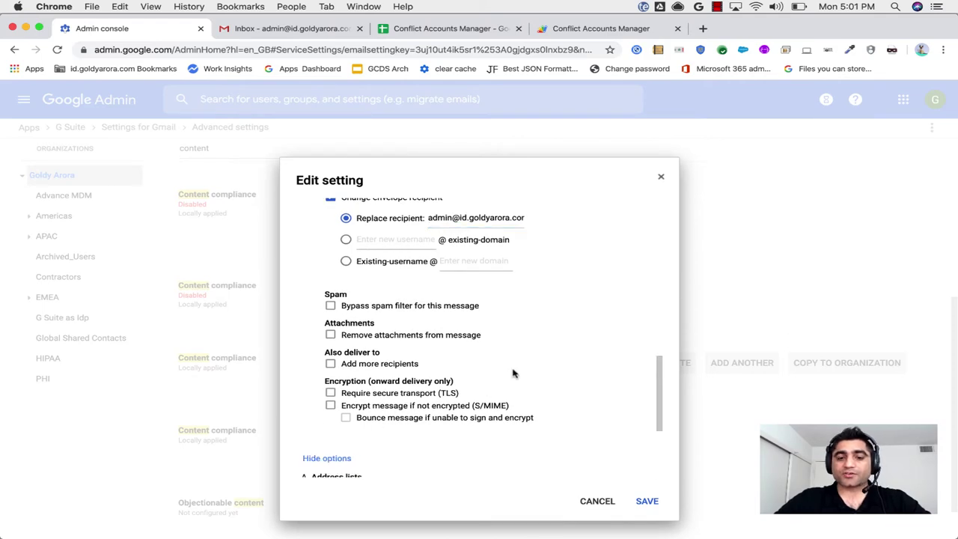
scroll(513, 372, "down", 3)
Cancel the rule edit without saving and switch to the empty Gmail inbox.
scroll(512, 372, "down", 3)
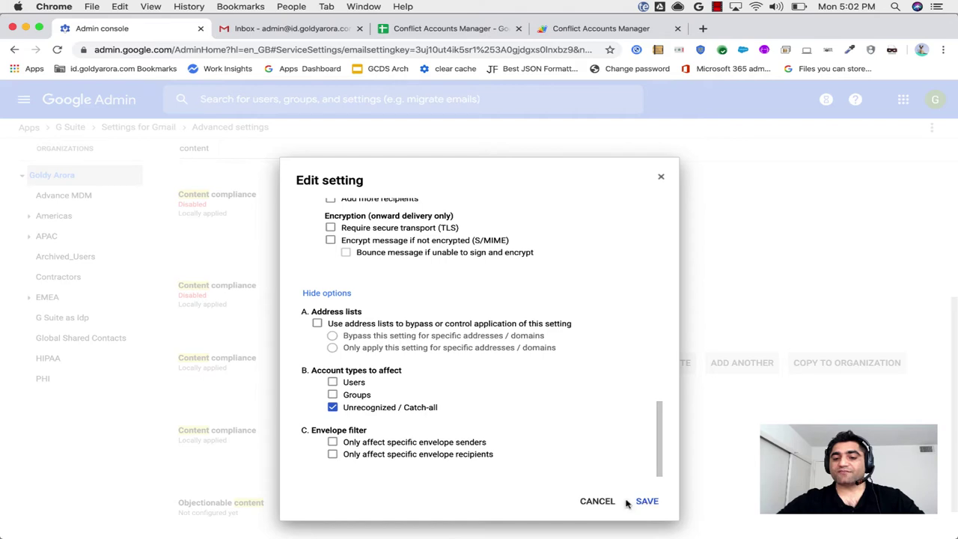
left_click(599, 503)
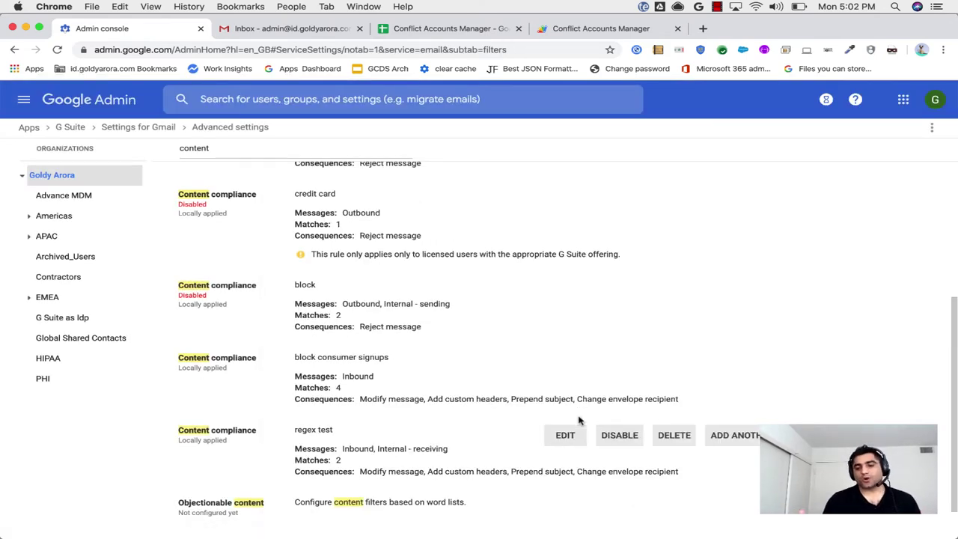
left_click(286, 31)
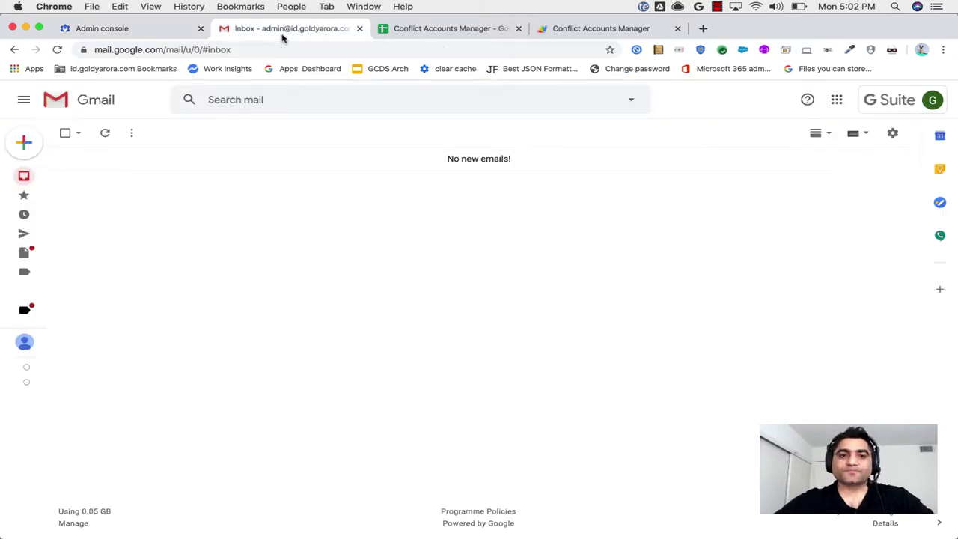
Search Google for 'create a' and open the Create your Google Account signup form.
left_click(701, 28)
type("create a")
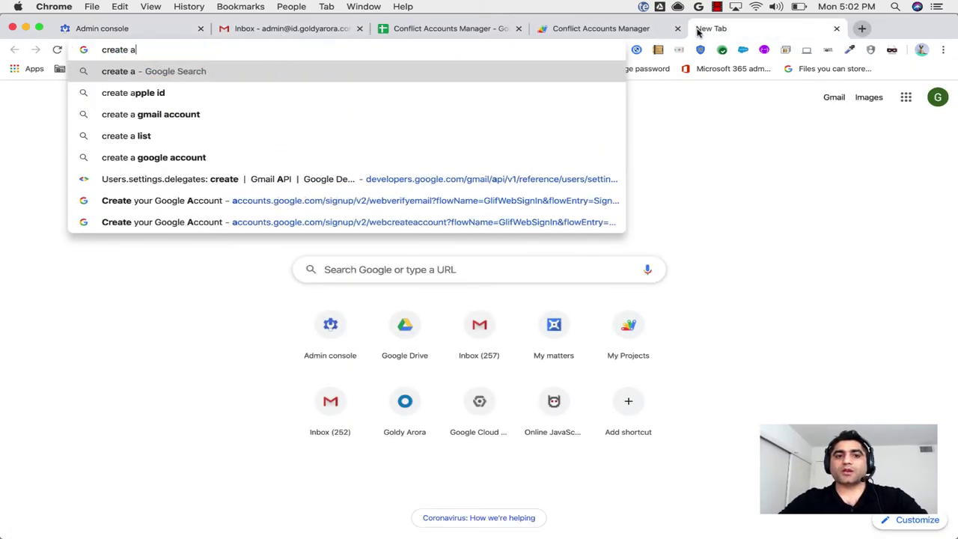
key("Return")
left_click(294, 108)
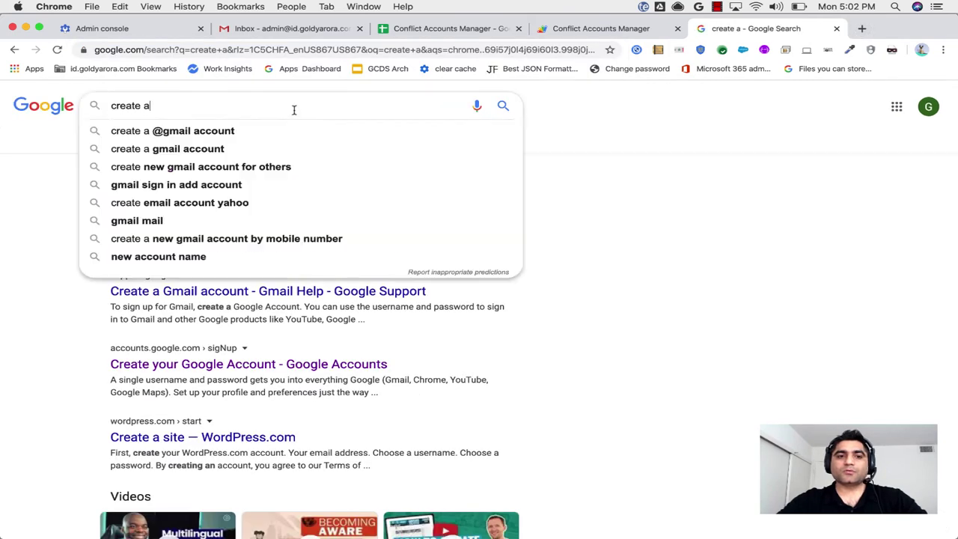
left_click(255, 205)
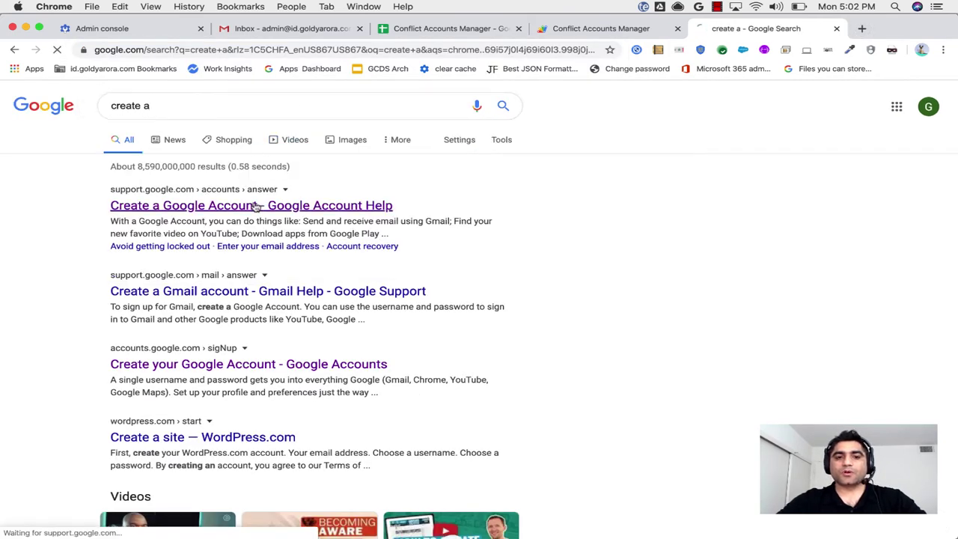
left_click(255, 336)
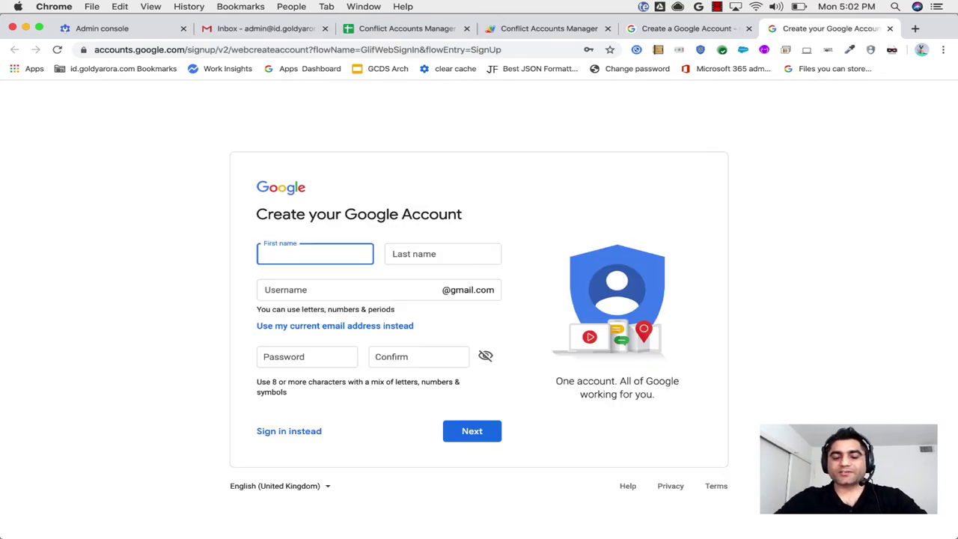
Enter the demo user's first and last name, then clear the username field.
type("Vd")
key("BackSpace")
type("ideo")
key("Tab")
type("demo")
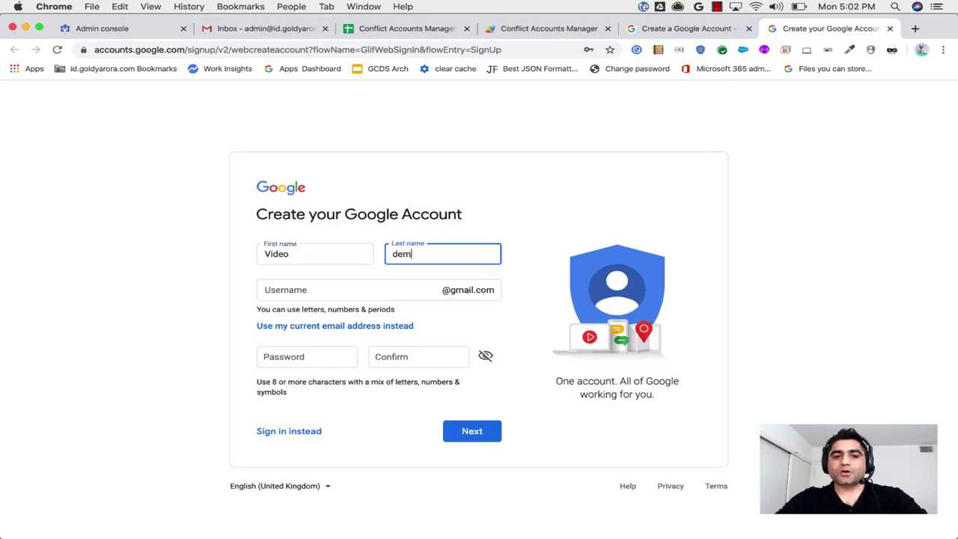
key("Tab")
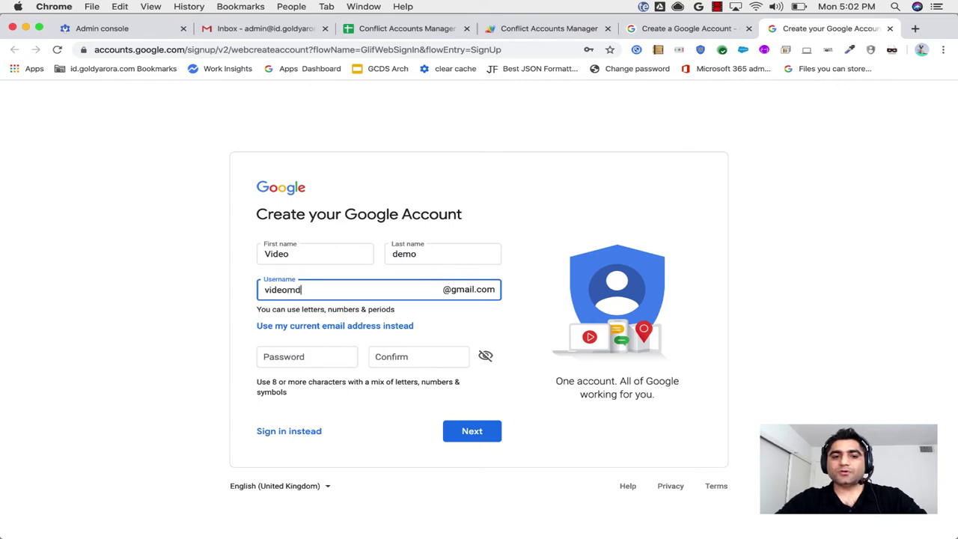
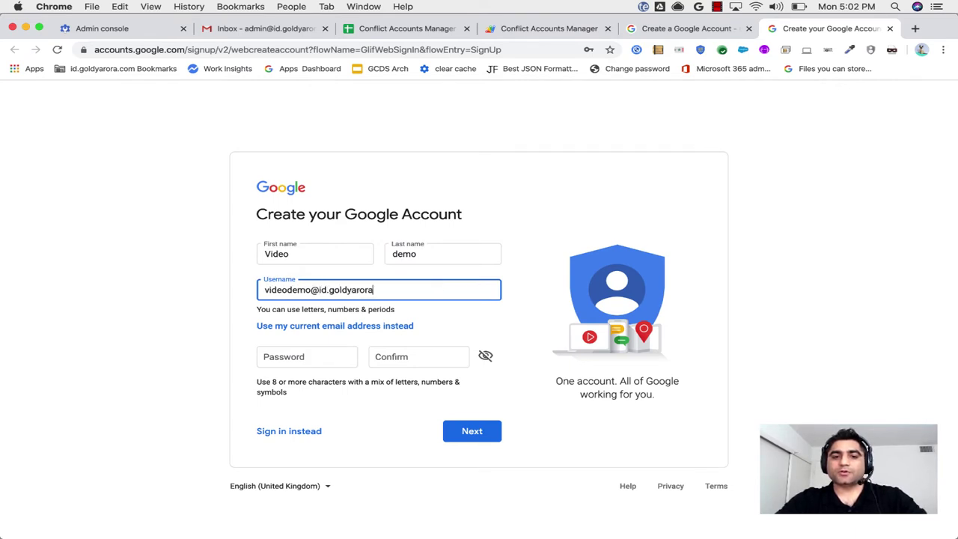
key("super+a")
key("super+c")
key("BackSpace")
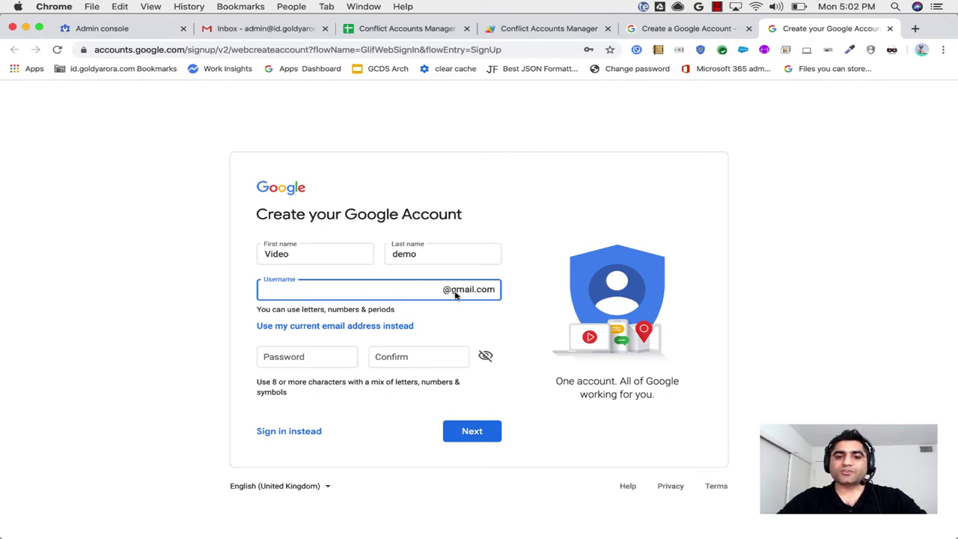
Use the company email address instead, set and confirm a password, and submit the signup.
left_click(316, 326)
key("super+v")
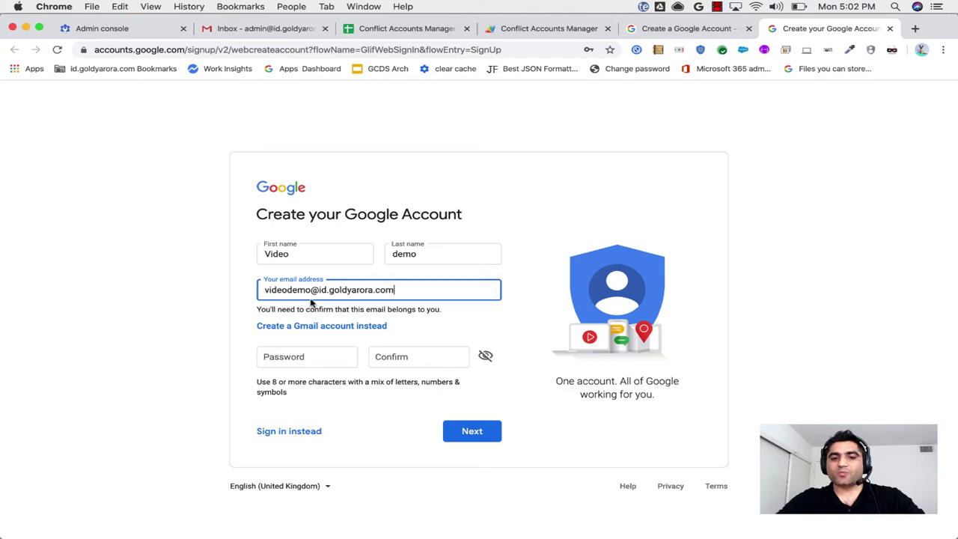
left_click(292, 357)
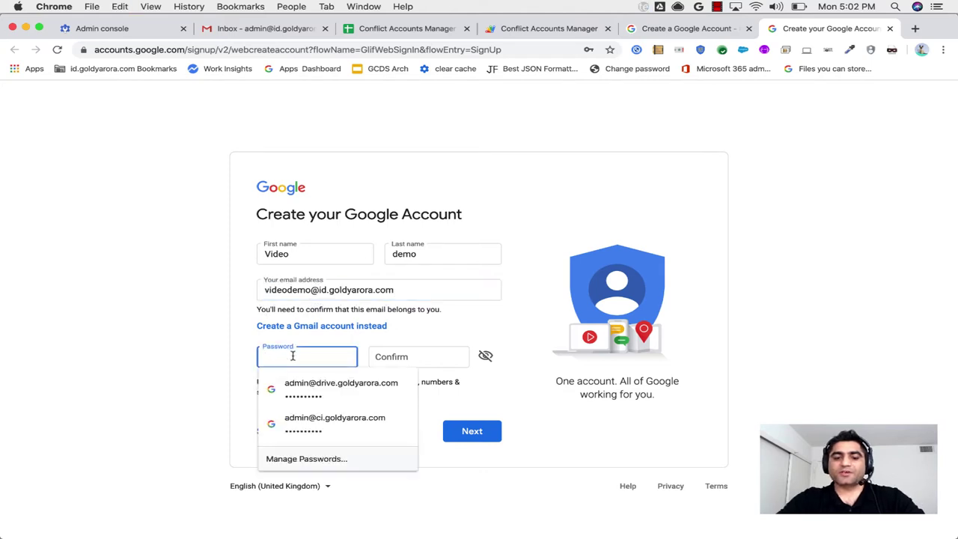
type("p")
key("Tab")
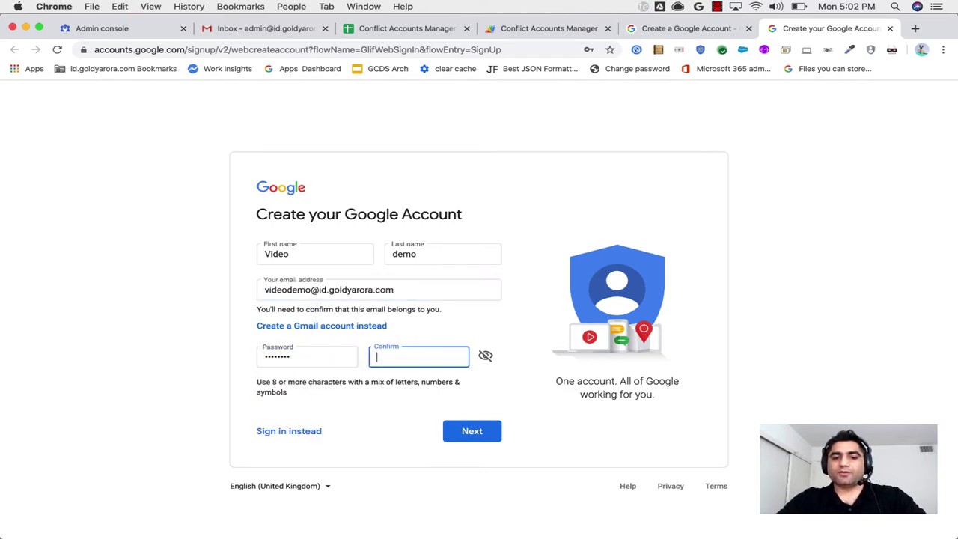
left_click(466, 438)
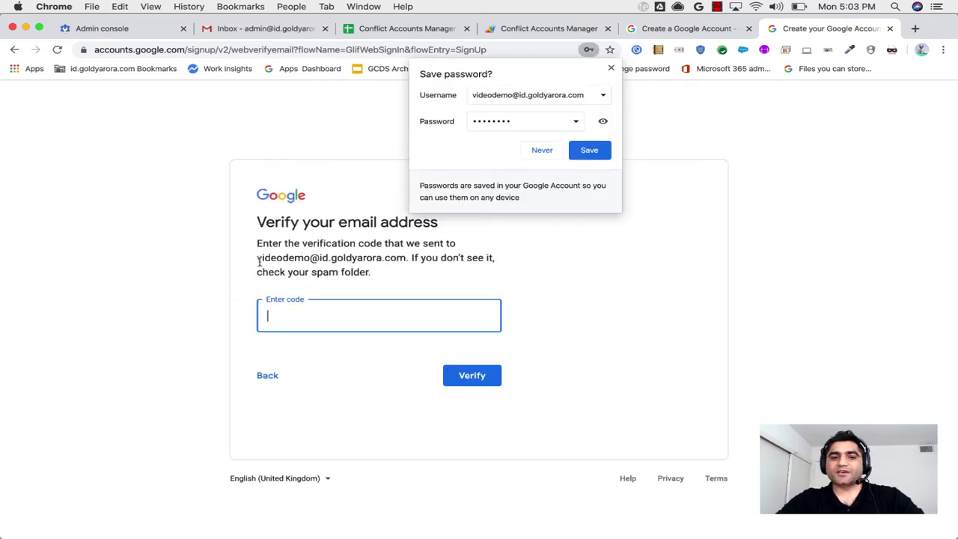
Check the address the verification code went to, dismiss save-password, and return to Gmail.
left_click_drag(259, 259, 408, 258)
left_click(418, 256)
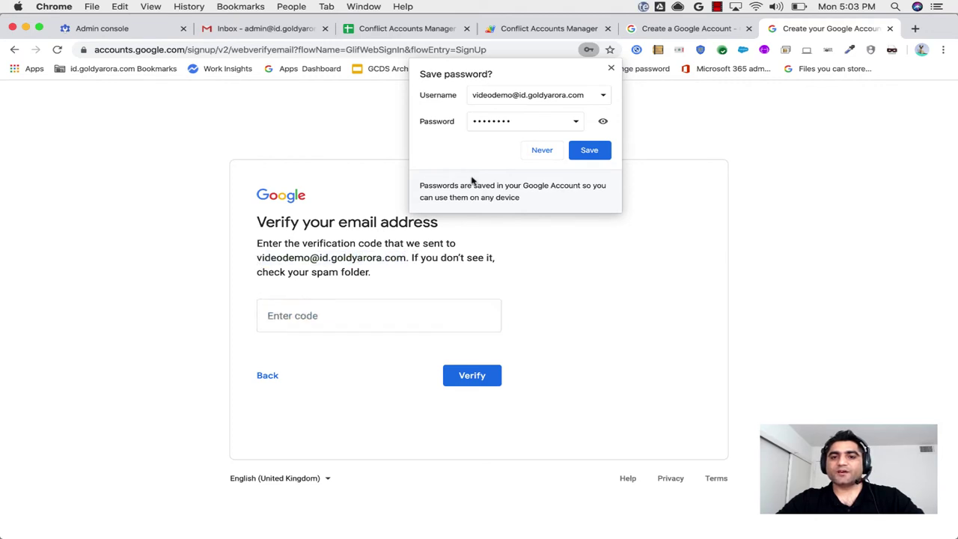
left_click(610, 69)
left_click(262, 33)
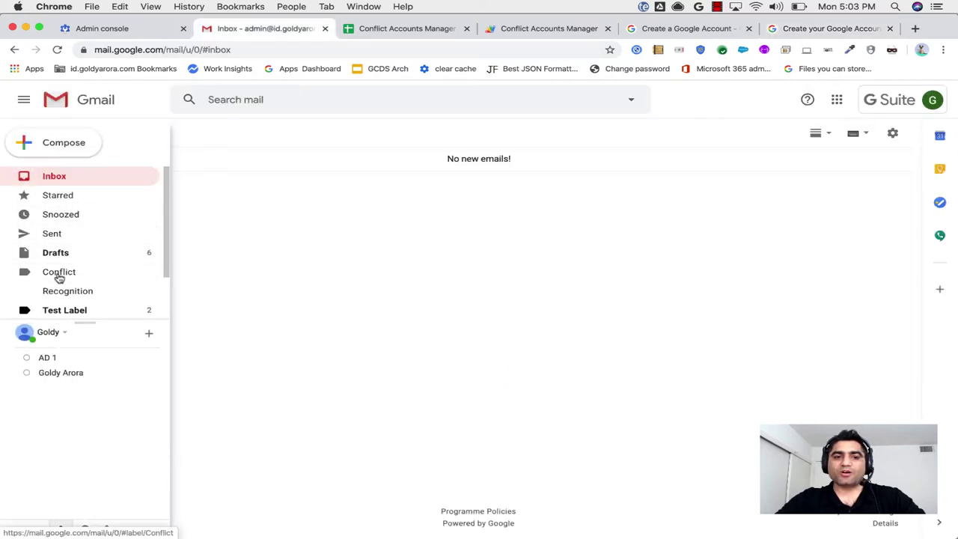
Open the Conflict-labelled 'Verify your email address' email and highlight its six-digit verification code.
left_click(58, 274)
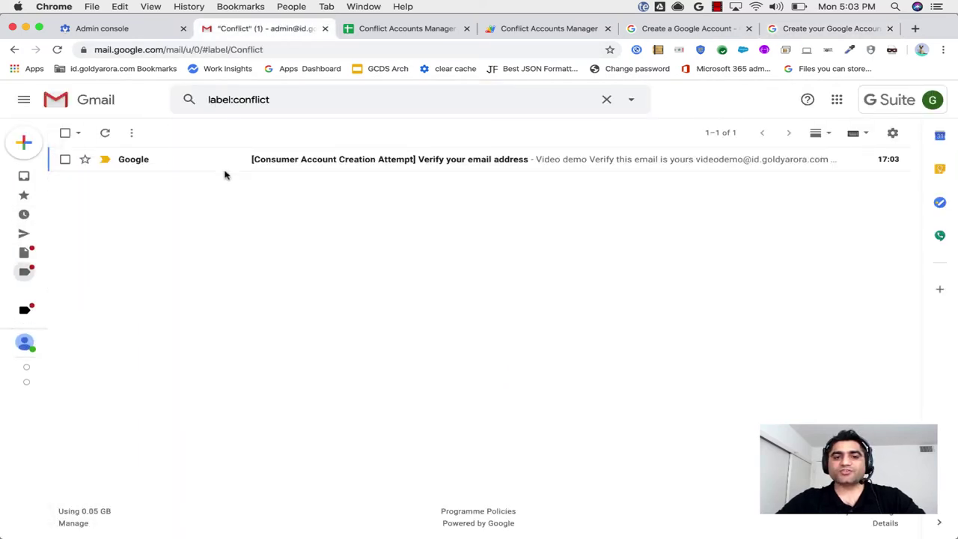
left_click(270, 166)
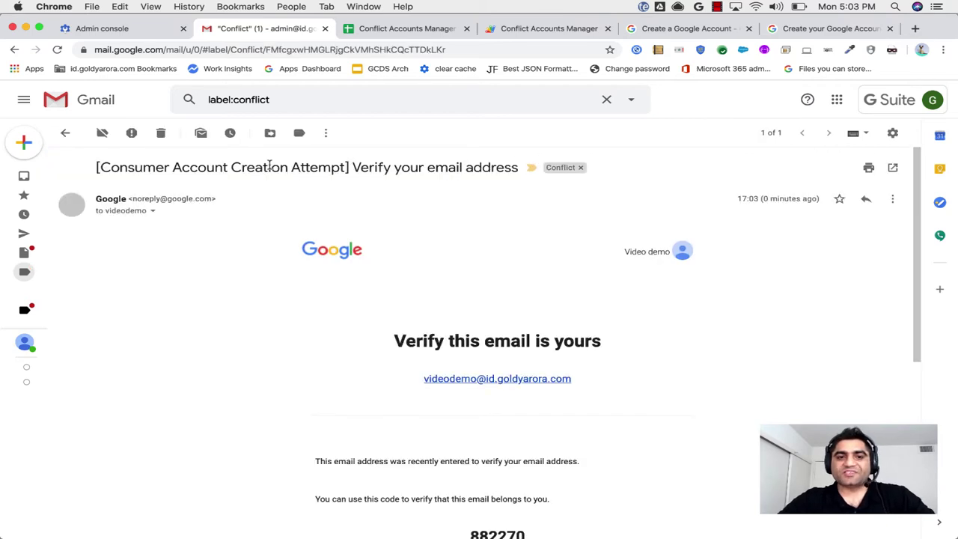
left_click_drag(99, 167, 348, 168)
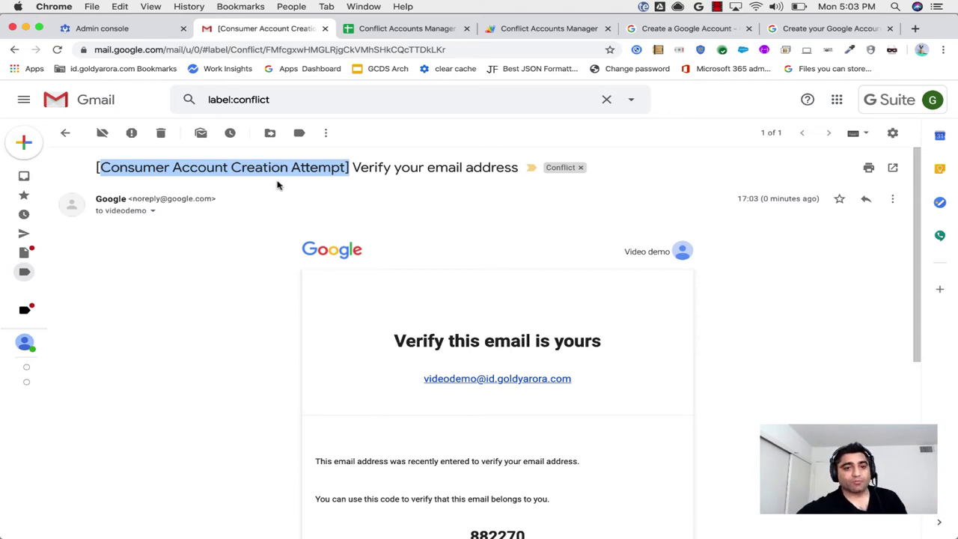
left_click_drag(352, 166, 509, 163)
scroll(360, 351, "down", 2)
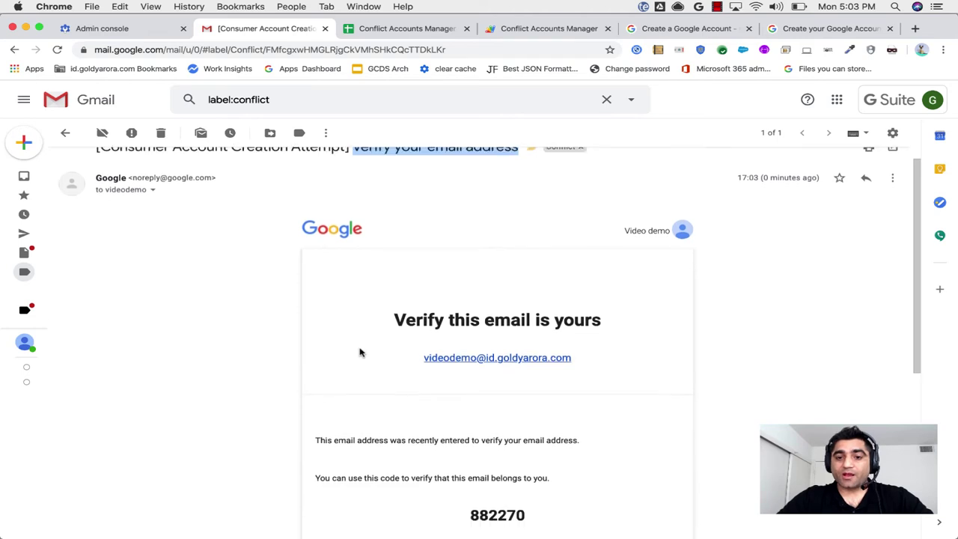
double_click(404, 274)
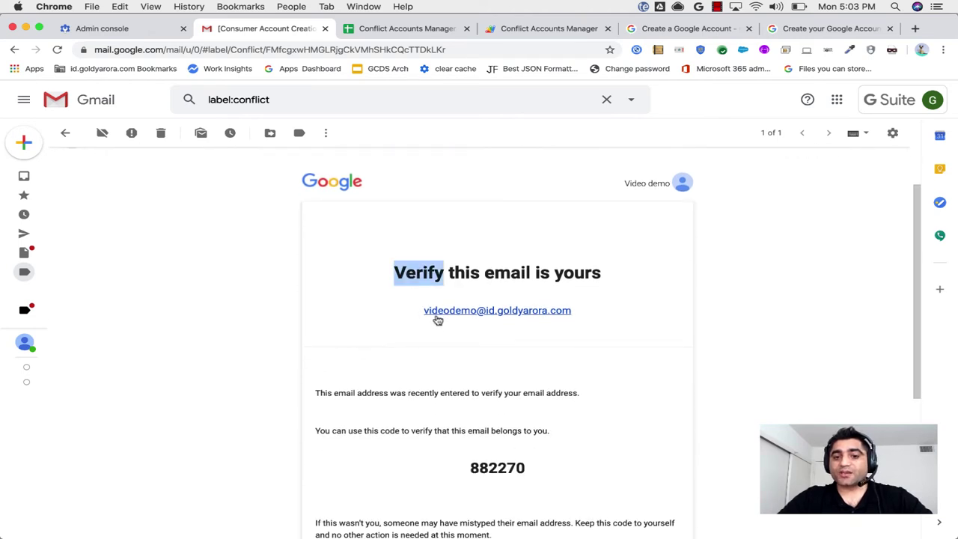
scroll(399, 331, "down", 4)
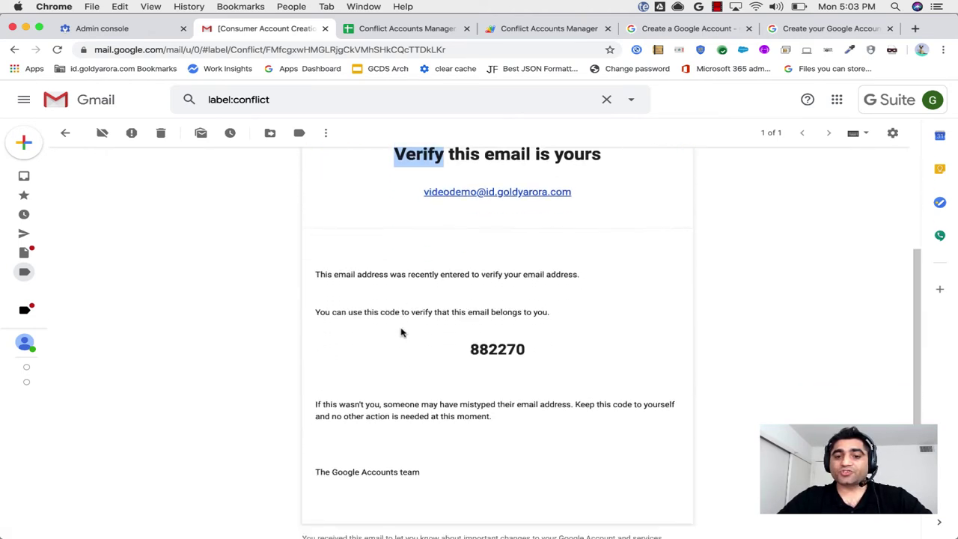
left_click_drag(472, 328, 533, 329)
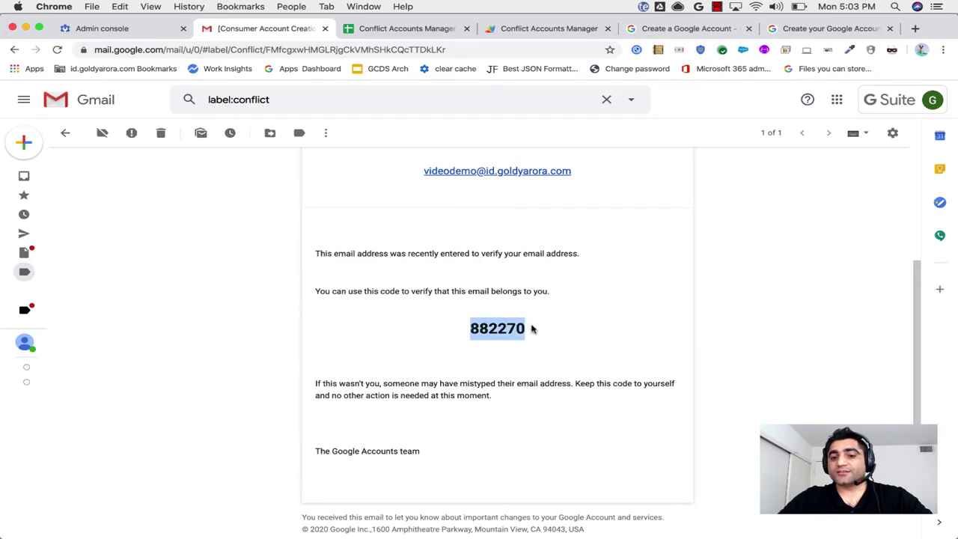
In the Admin console, navigate through Reporting > Audit to the Email Log Search report.
left_click(113, 29)
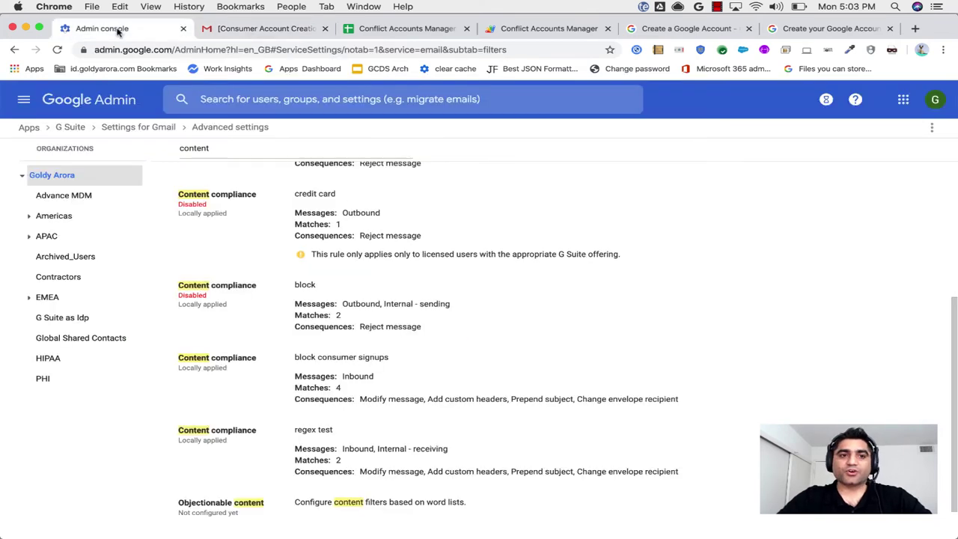
left_click(19, 107)
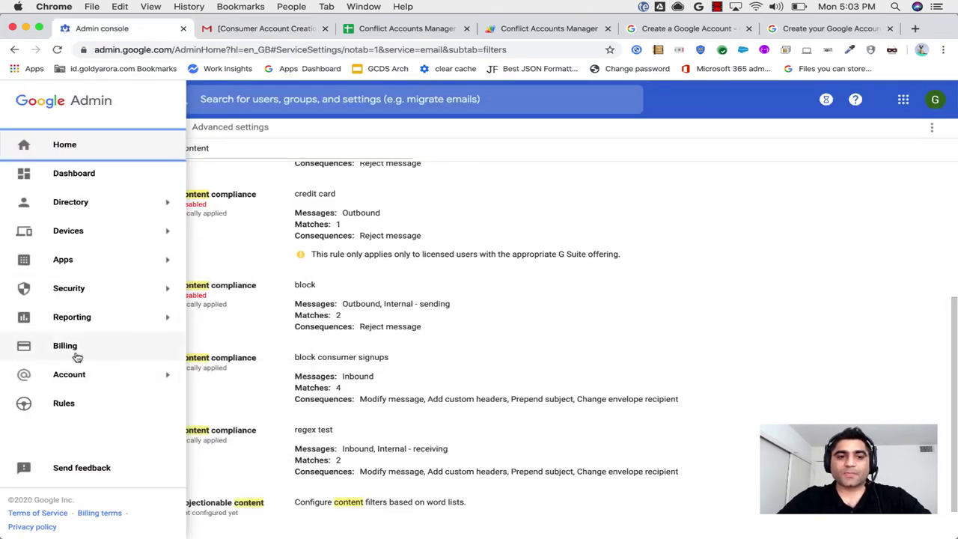
mouse_move(81, 329)
left_click(213, 359)
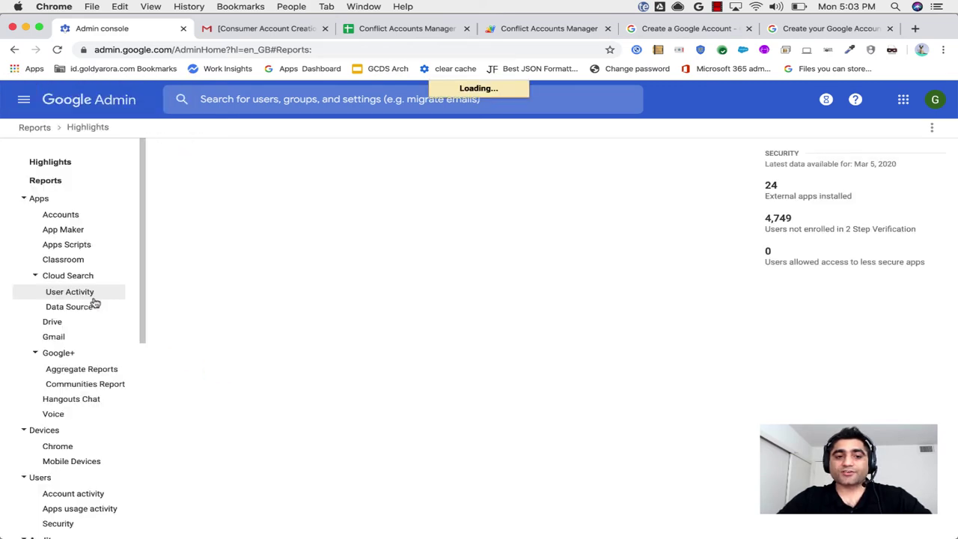
scroll(81, 425, "down", 5)
scroll(80, 425, "down", 5)
left_click(56, 466)
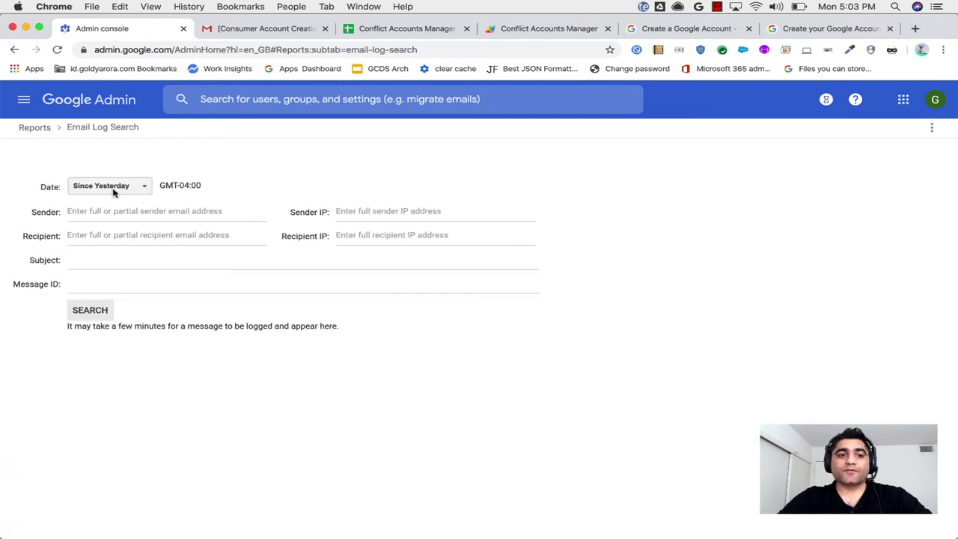
Search today's email logs and open the 17:02 'Verify your email address' message details.
left_click(113, 187)
left_click(111, 203)
left_click(91, 312)
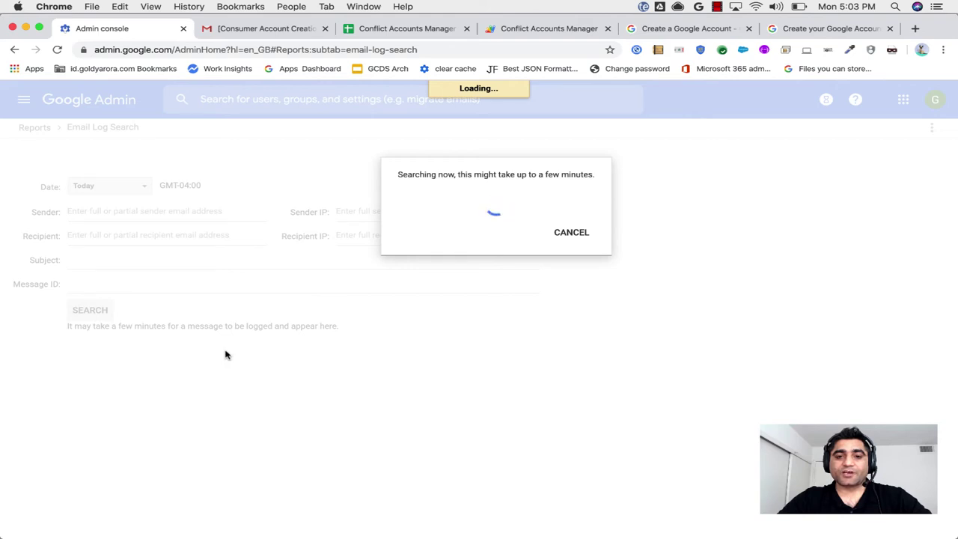
scroll(226, 355, "down", 10)
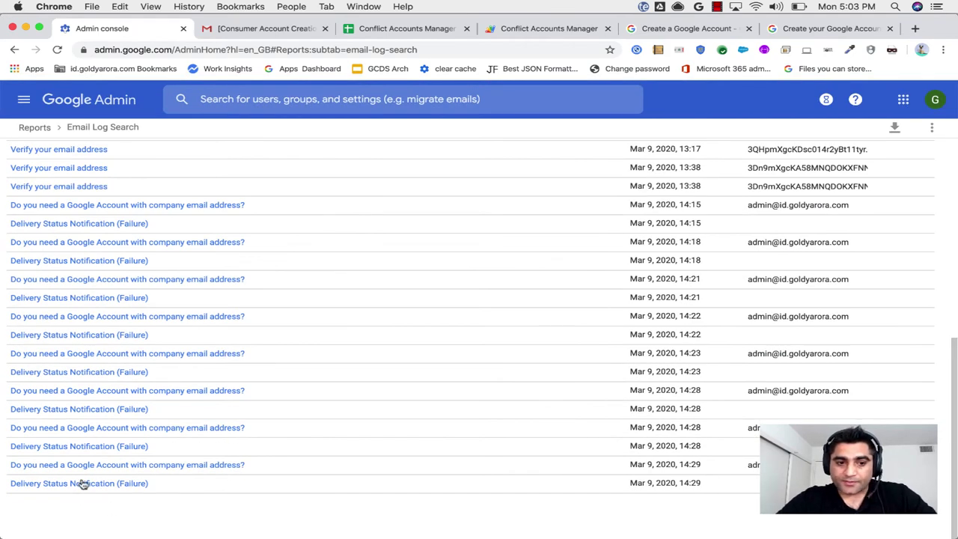
scroll(278, 396, "up", 10)
scroll(315, 391, "down", 10)
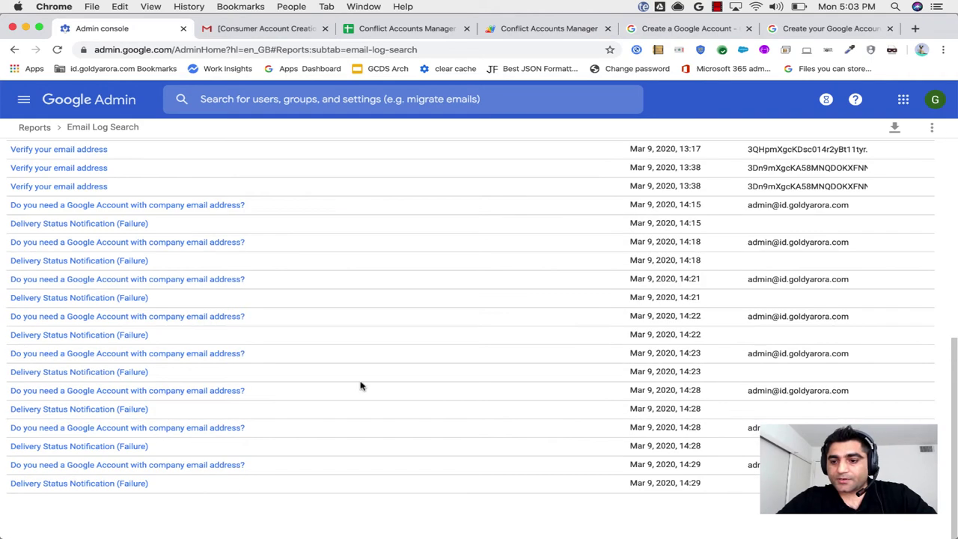
left_click(907, 517)
scroll(907, 517, "down", 10)
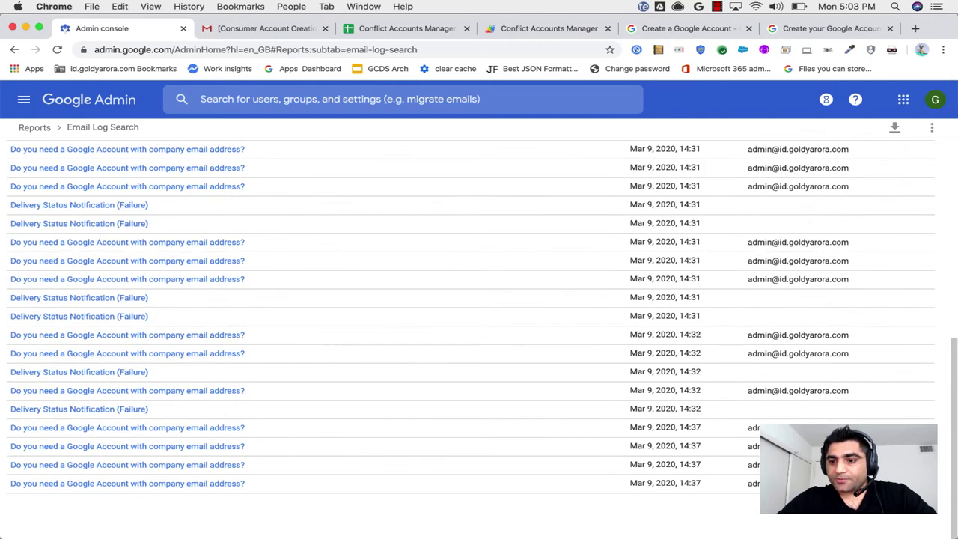
left_click(907, 517)
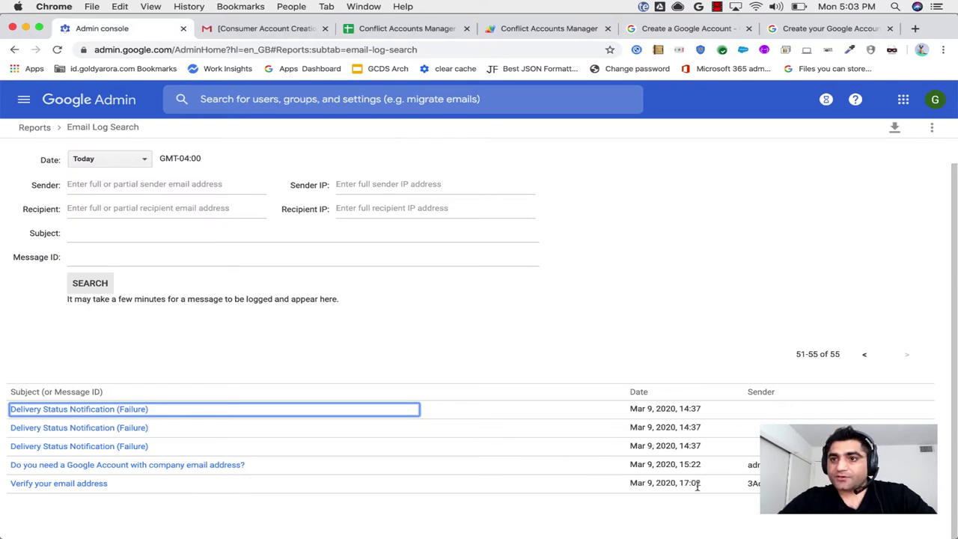
left_click(101, 485)
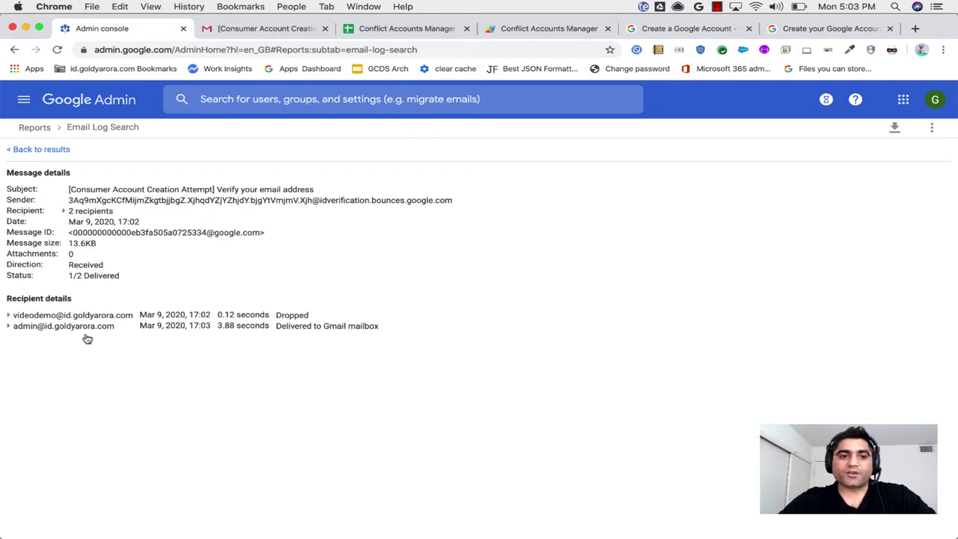
Trace the dropped recipient's delivery events to the matched 'block consumer signups' content compliance rule.
triple_click(71, 191)
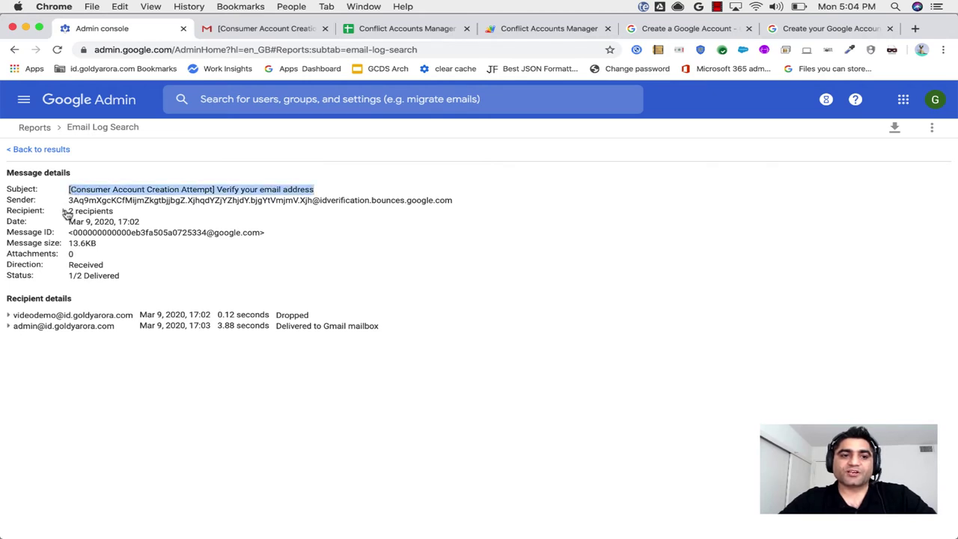
left_click(67, 212)
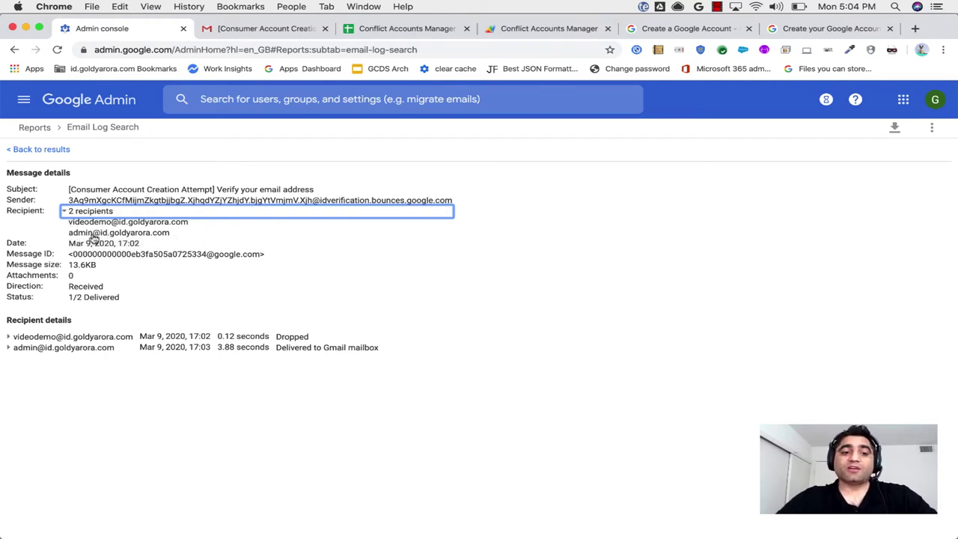
left_click(11, 337)
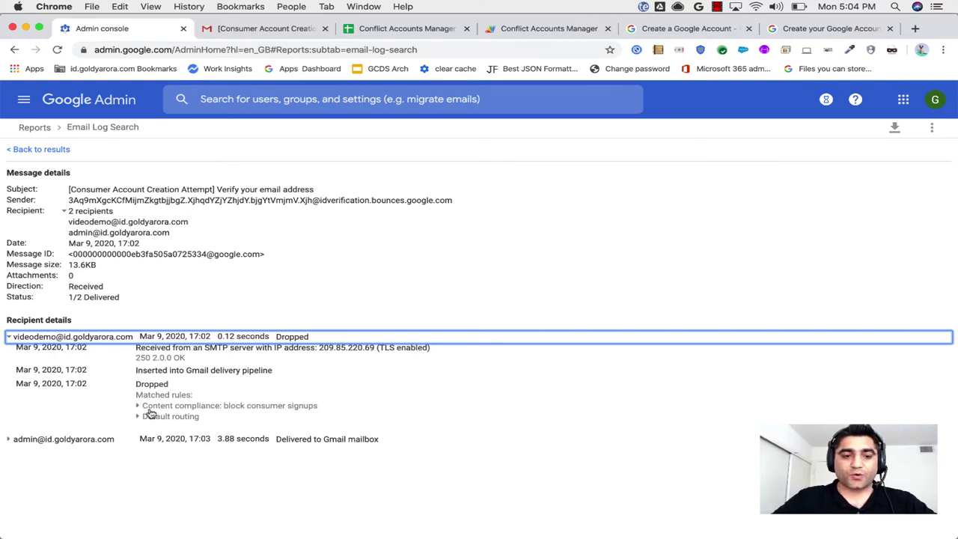
left_click(138, 408)
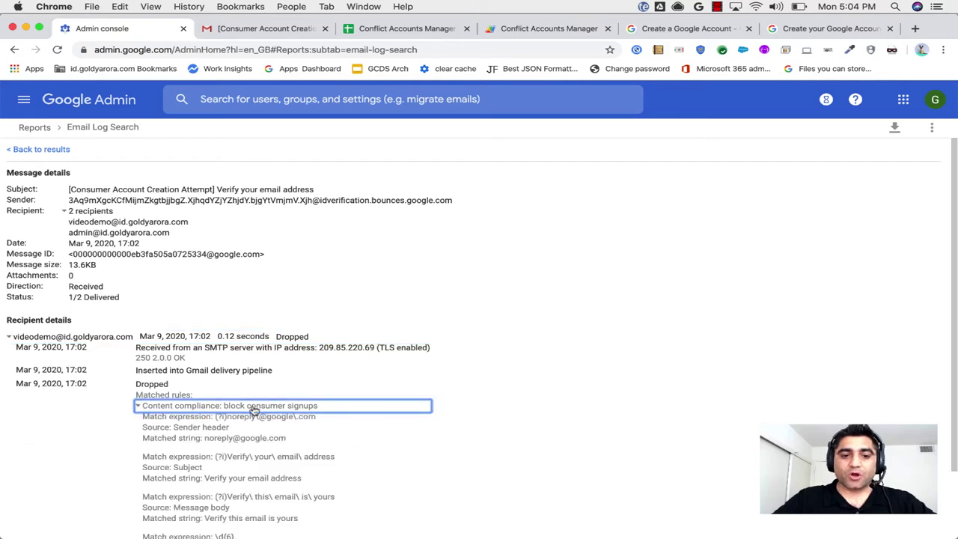
scroll(366, 438, "down", 3)
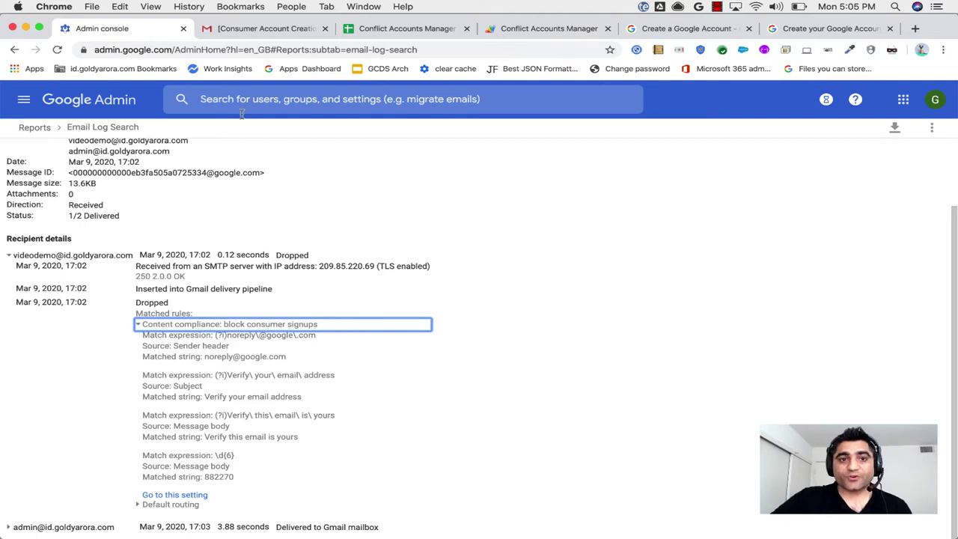
In Gmail, check the open verification email's recipient address, then return to the Conflict list.
left_click(231, 34)
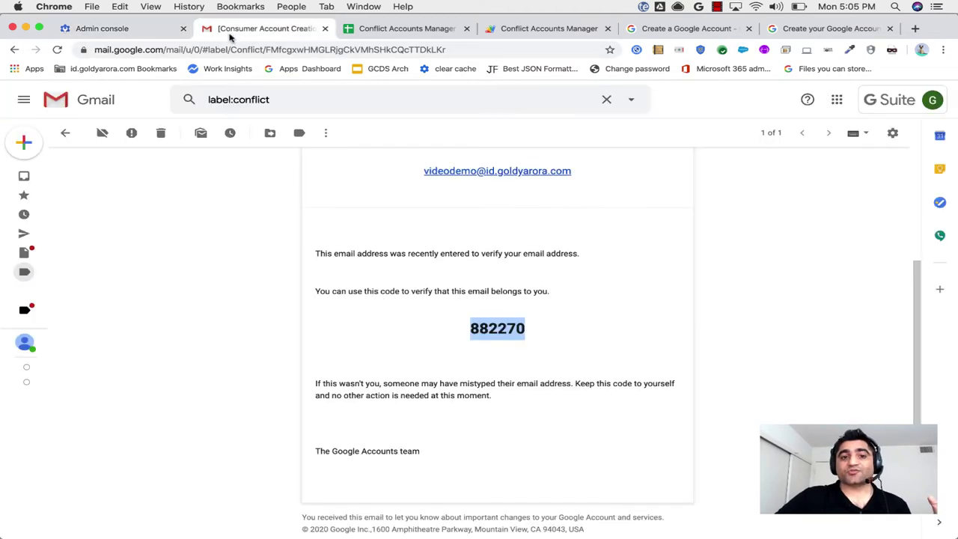
scroll(252, 252, "up", 3)
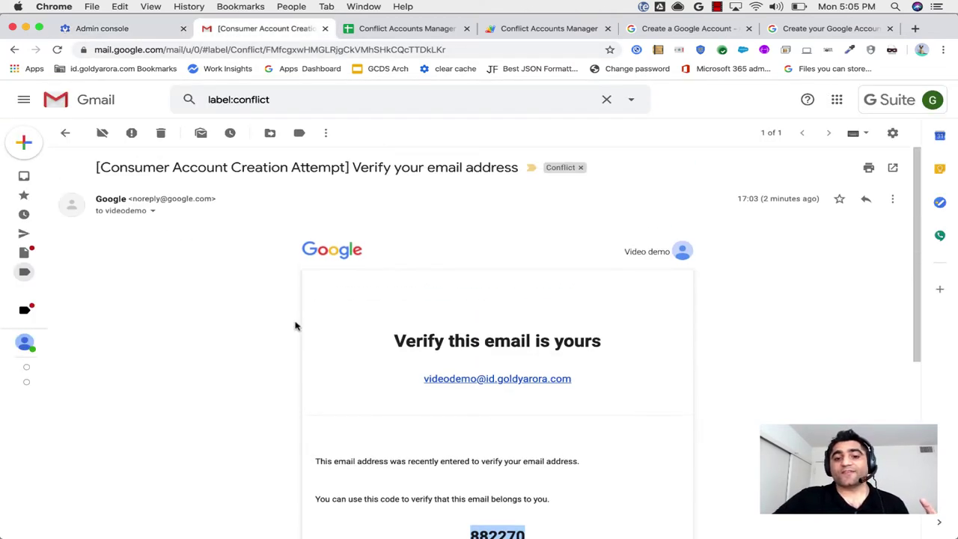
left_click(154, 212)
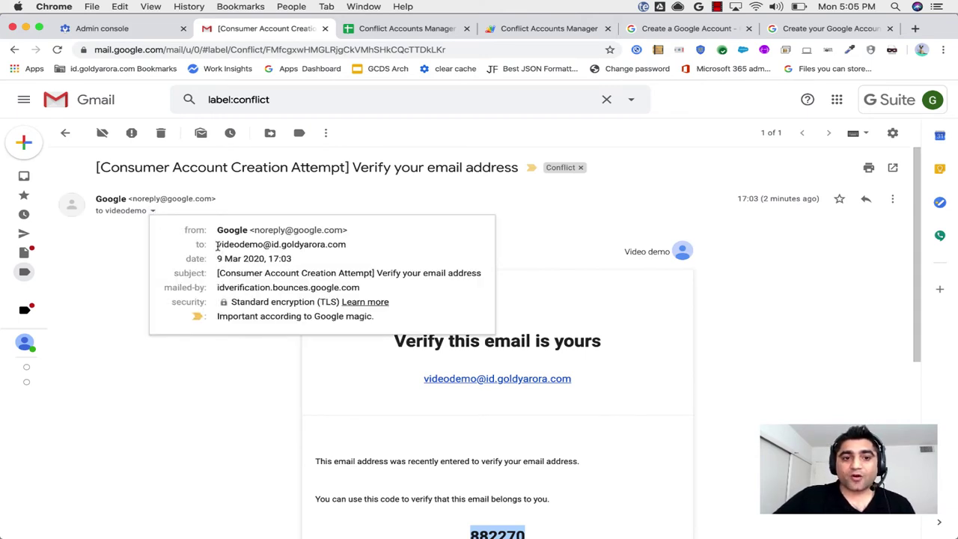
left_click_drag(217, 245, 345, 242)
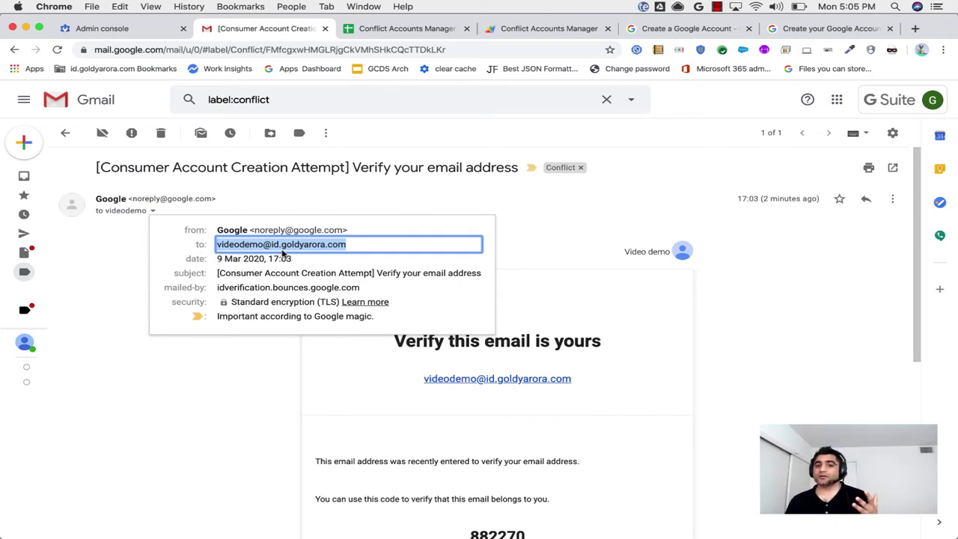
key("super+bracketleft")
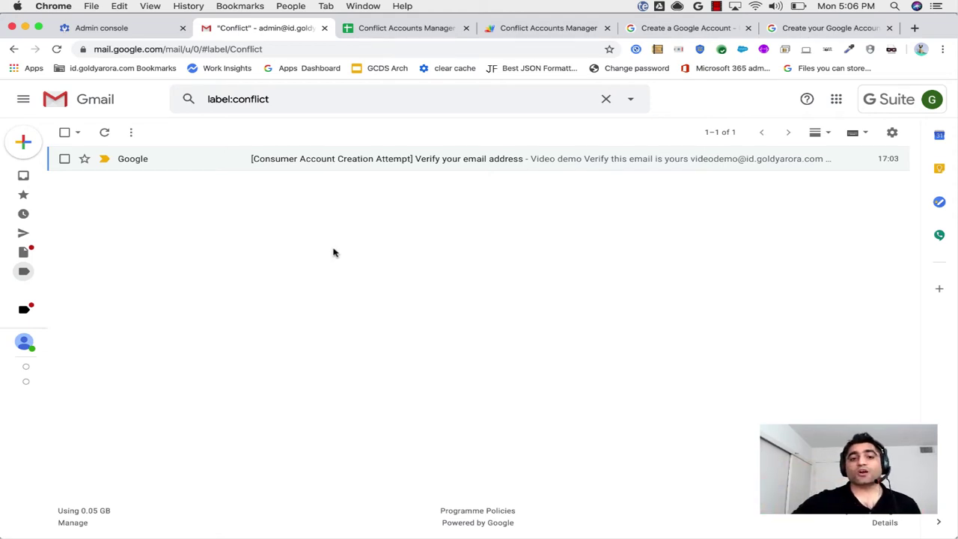
Open the Consumer Account Creation Attempt email and confirm it was sent to the company address.
left_click(354, 161)
left_click(152, 210)
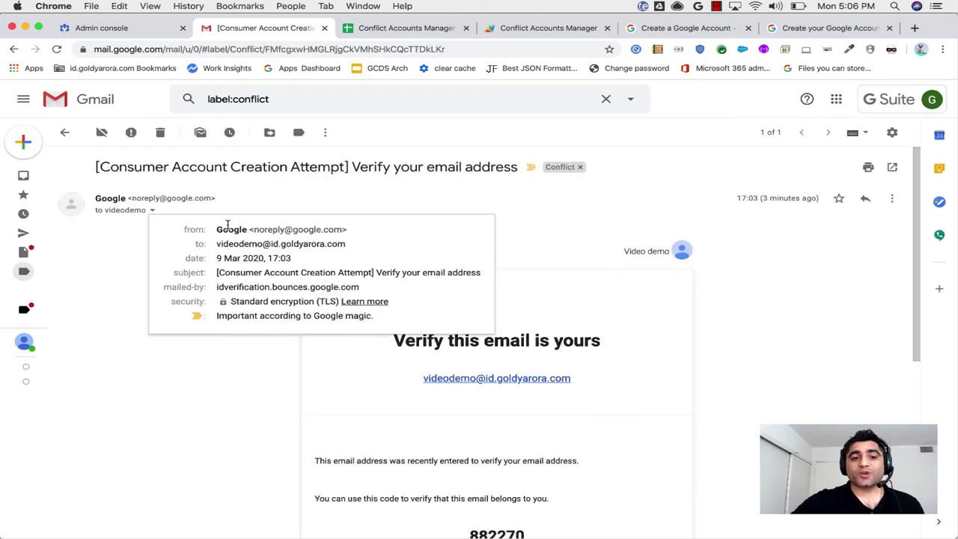
triple_click(246, 244)
left_click(192, 357)
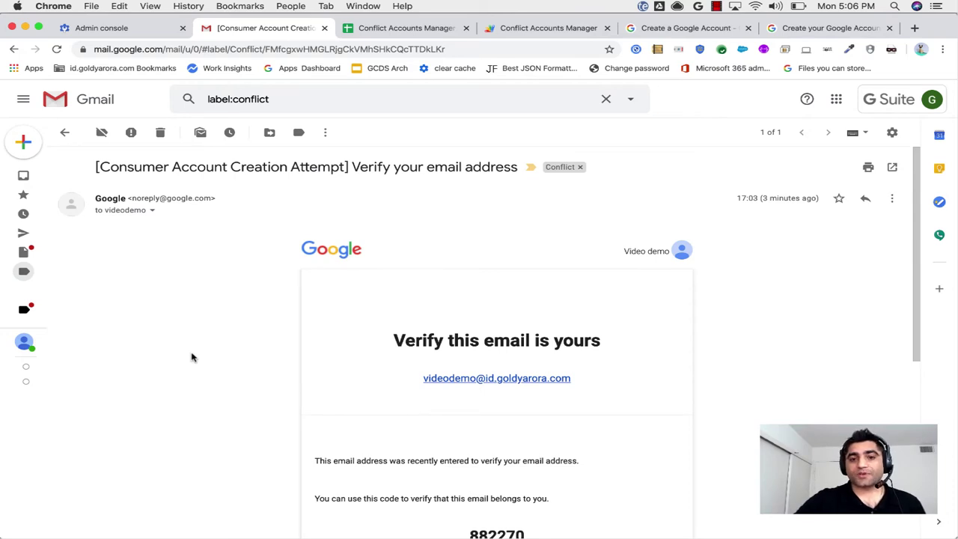
left_click(152, 211)
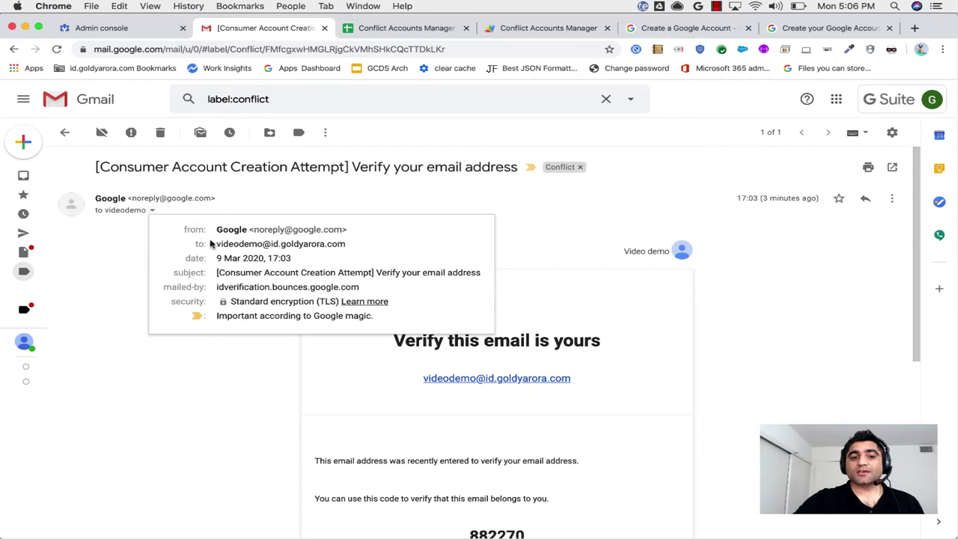
left_click_drag(216, 245, 345, 238)
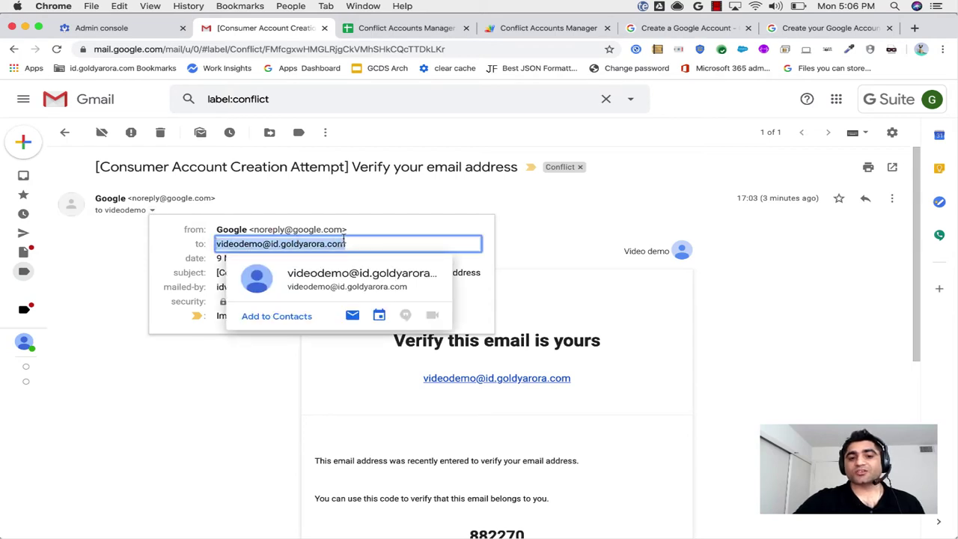
left_click(201, 384)
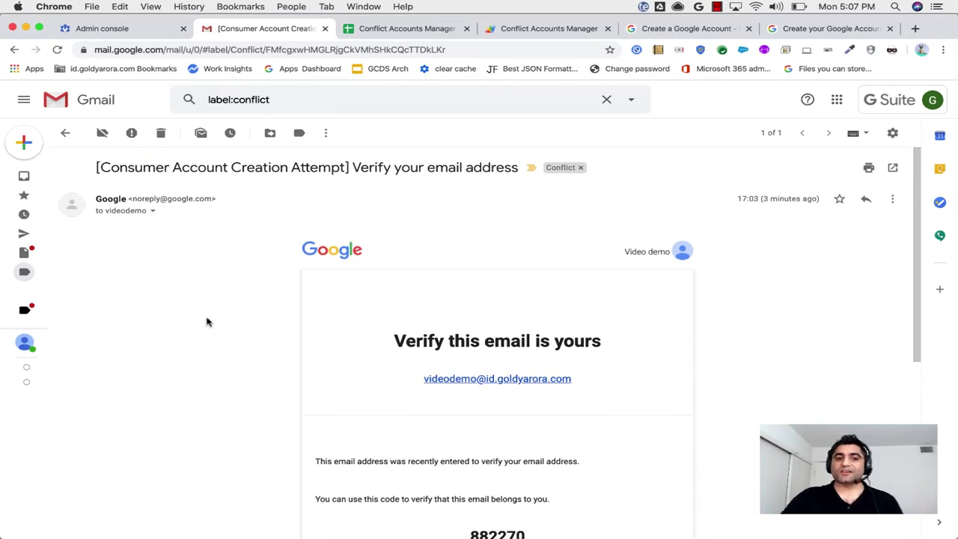
left_click_drag(96, 167, 515, 163)
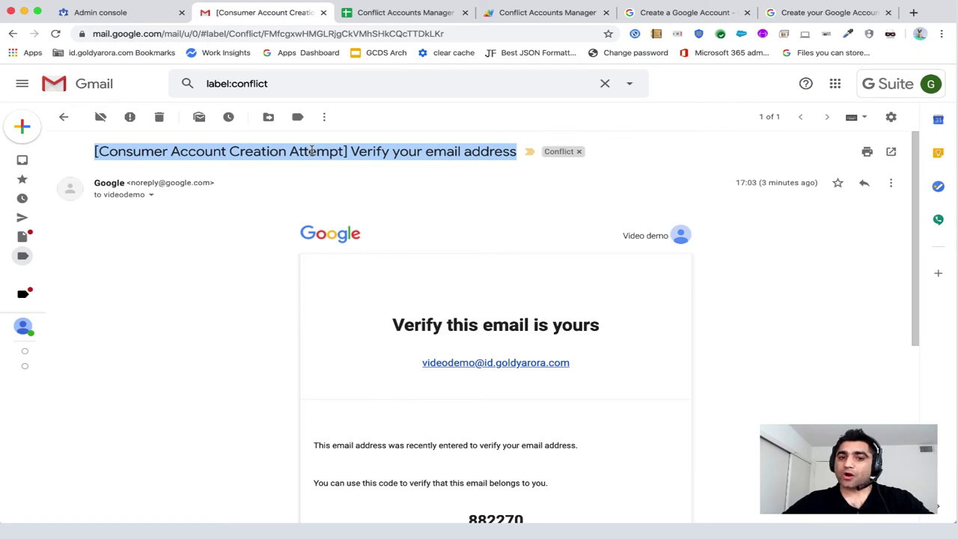
Copy the subject '[Consumer Account Creation Attempt] Verify your email address'.
right_click(313, 152)
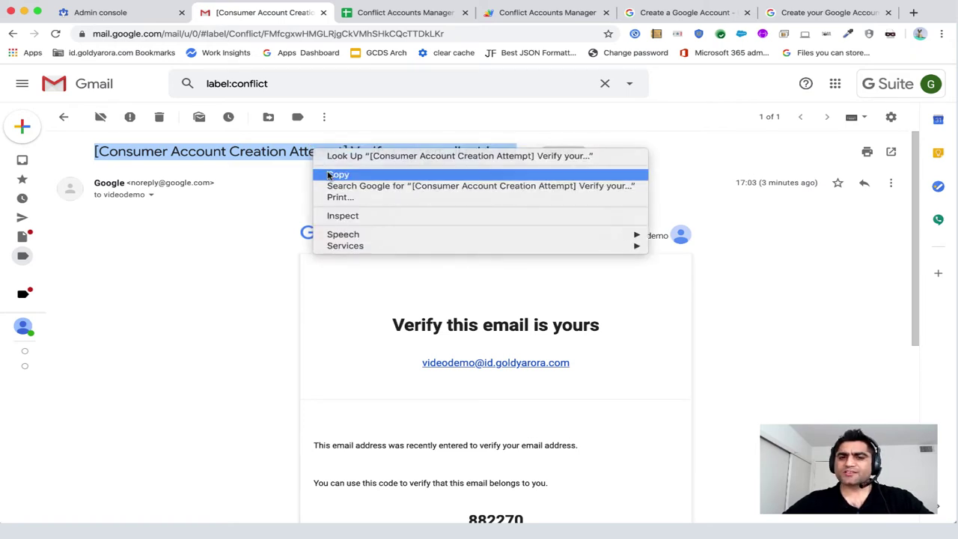
left_click(328, 172)
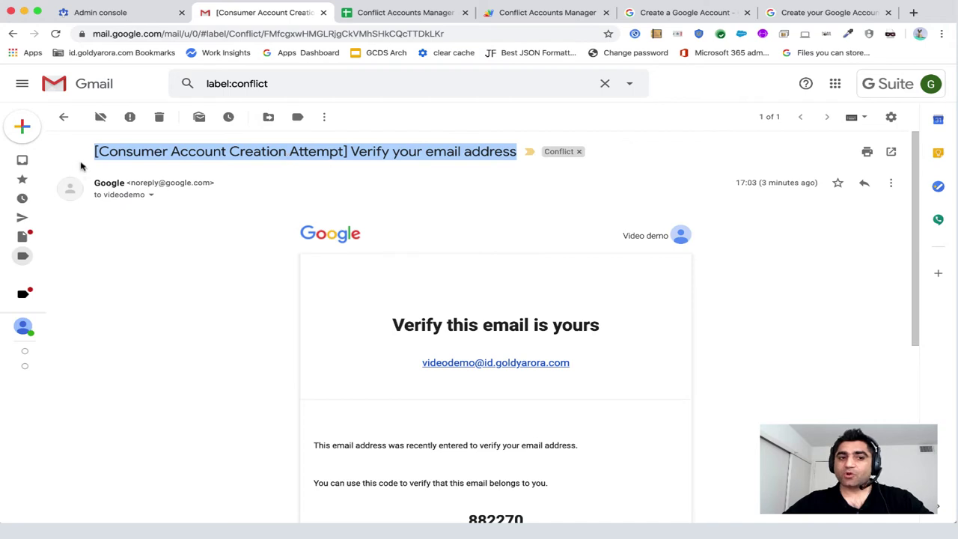
mouse_move(50, 196)
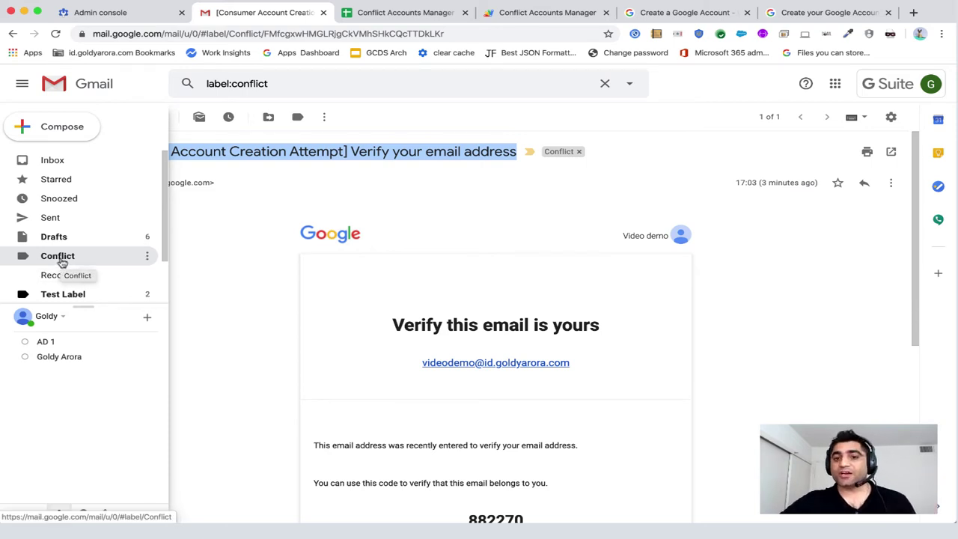
left_click(890, 117)
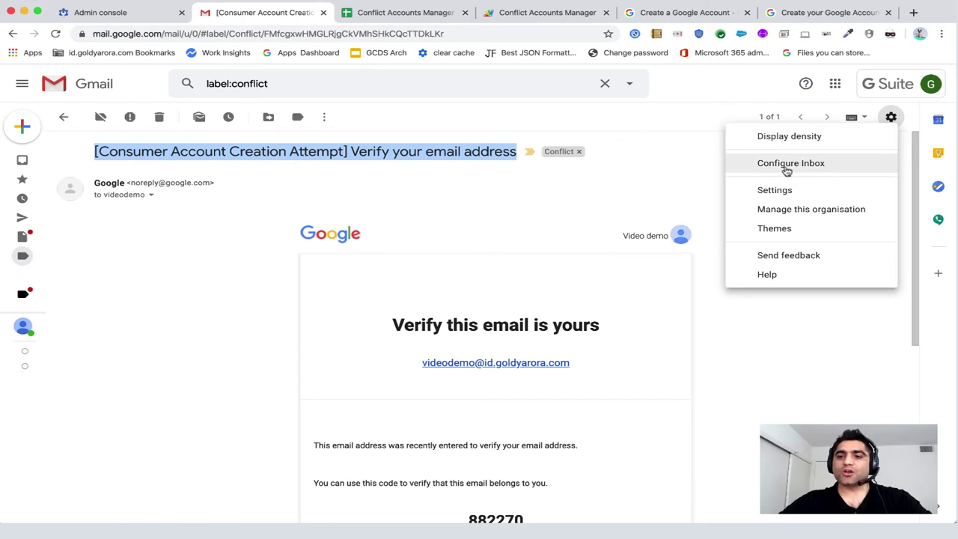
Open the Consumer Account Creation Attempt filter for editing in Gmail's Filters and blocked addresses.
left_click(775, 190)
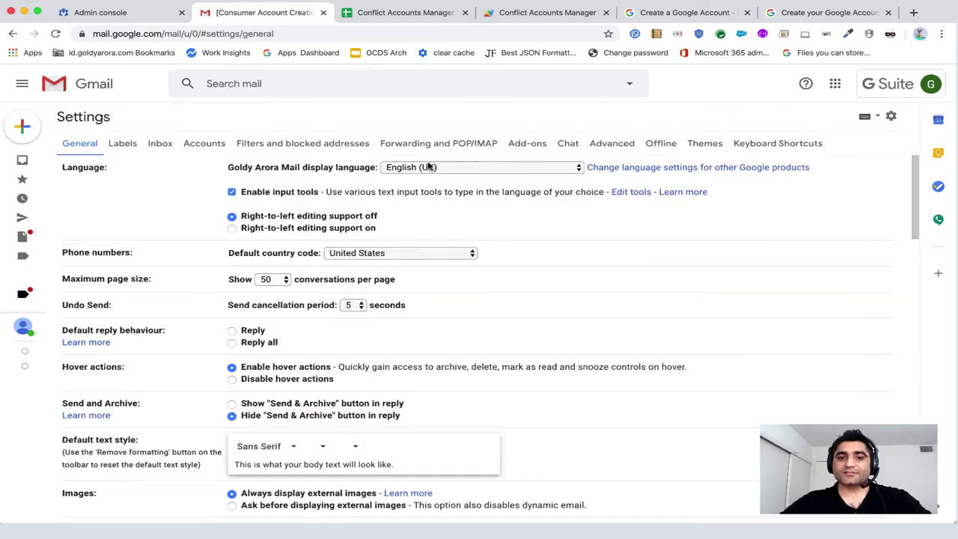
left_click(402, 143)
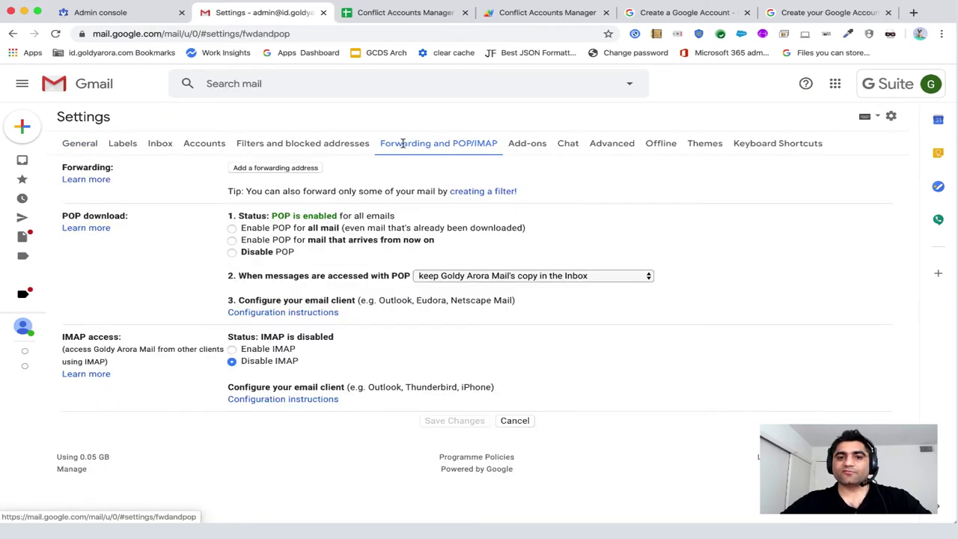
left_click(334, 145)
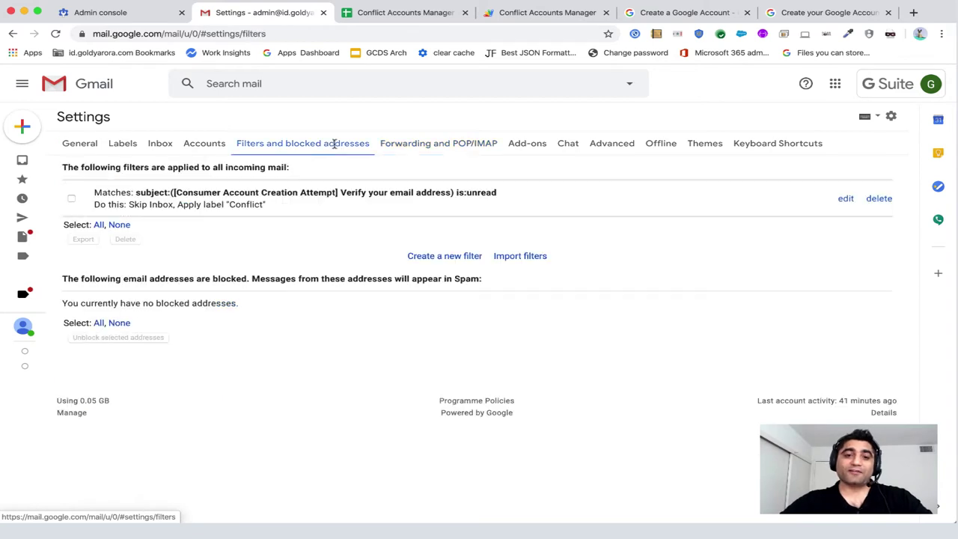
left_click(846, 198)
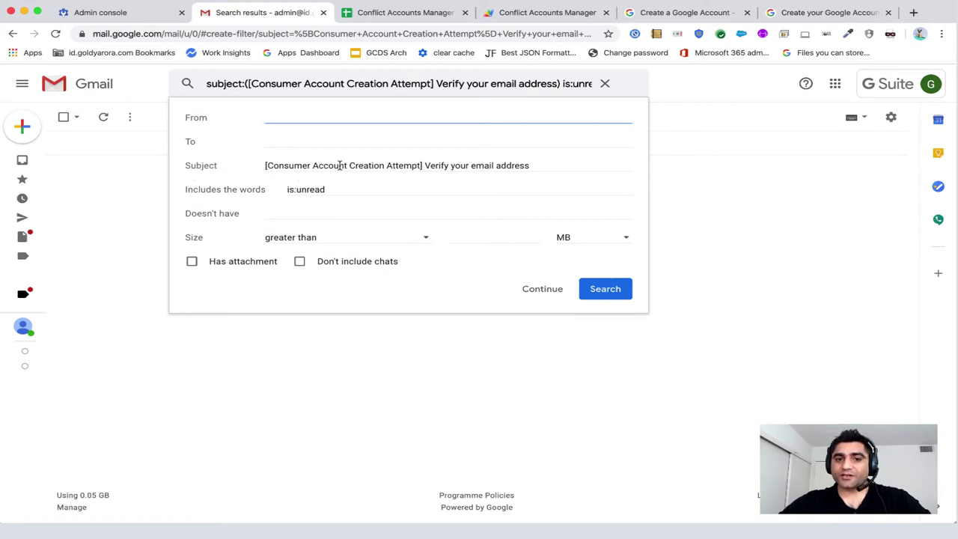
Remove is:unread from the filter and apply it to the 2 existing conversations.
double_click(321, 189)
key("BackSpace")
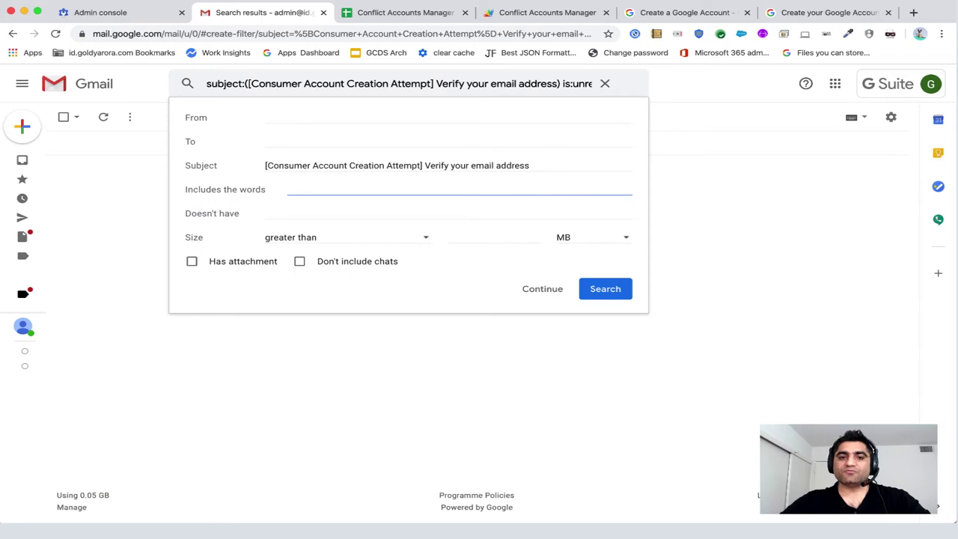
left_click(550, 291)
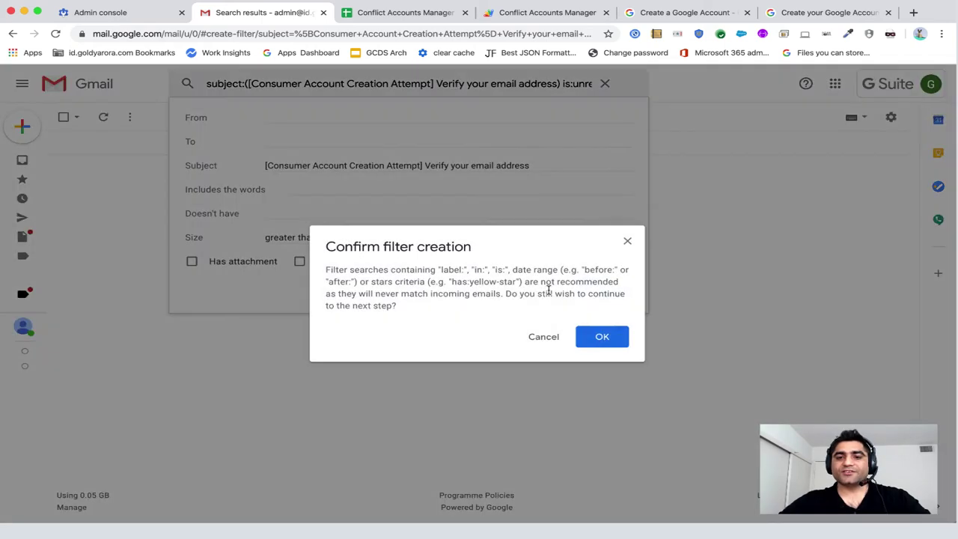
left_click(588, 337)
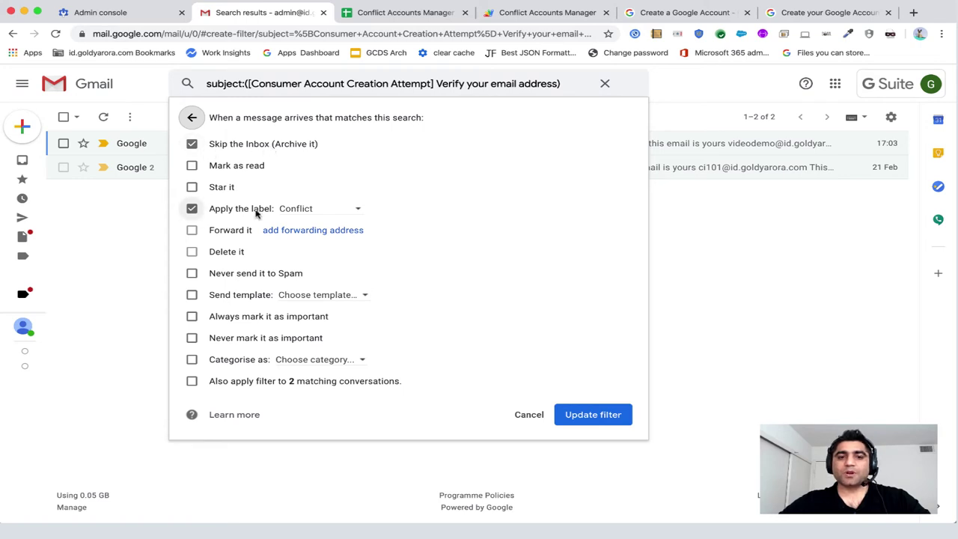
left_click(191, 382)
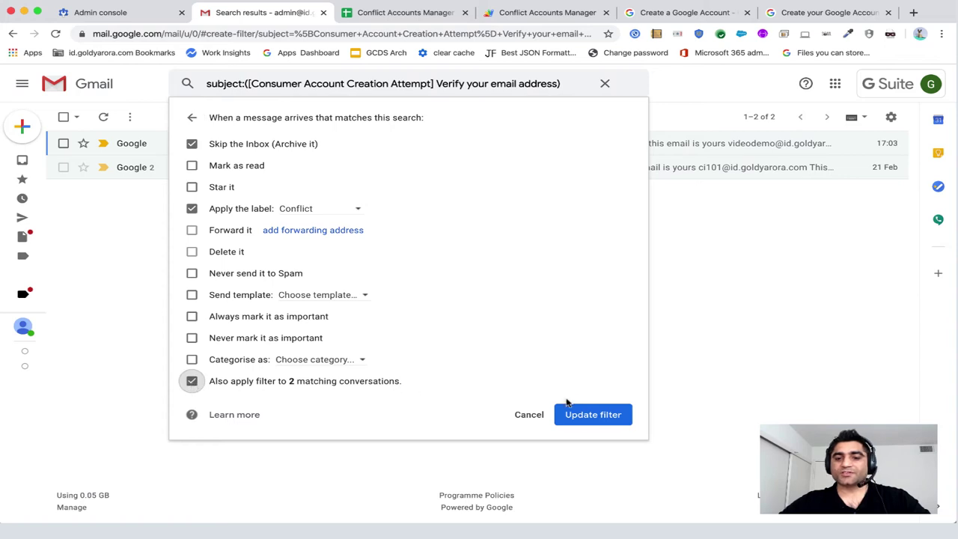
left_click(593, 416)
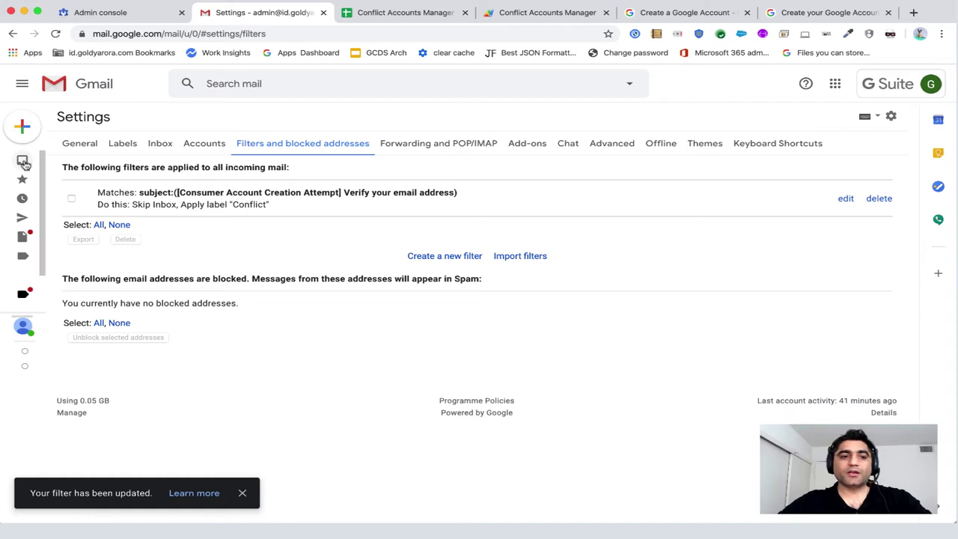
left_click(57, 255)
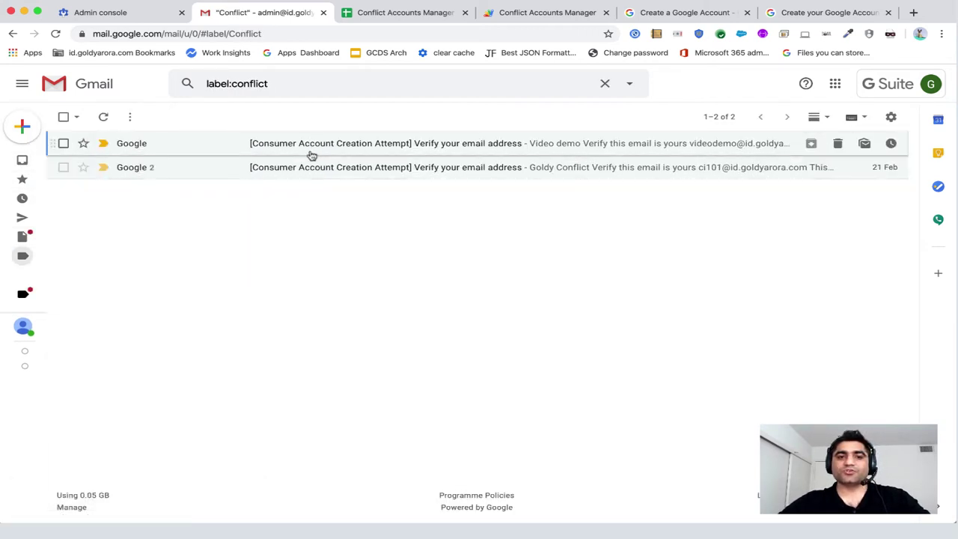
Back on the signup form, append 123456 to the username and cut the entry.
left_click(790, 16)
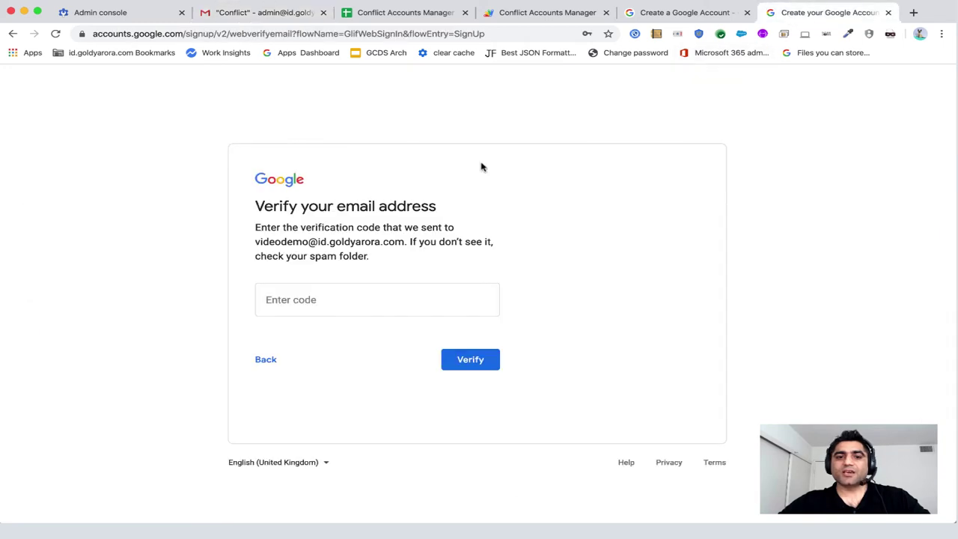
left_click(266, 362)
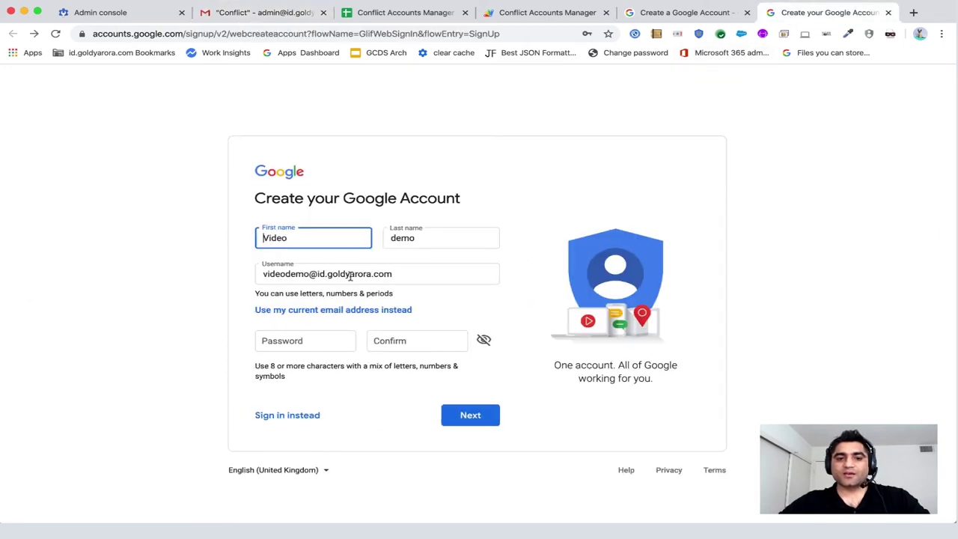
left_click(306, 274)
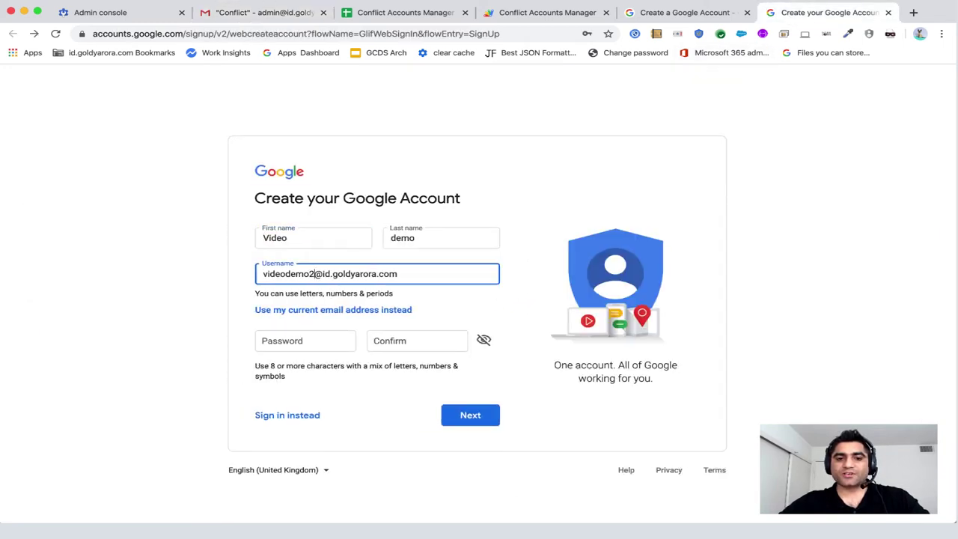
type("123456")
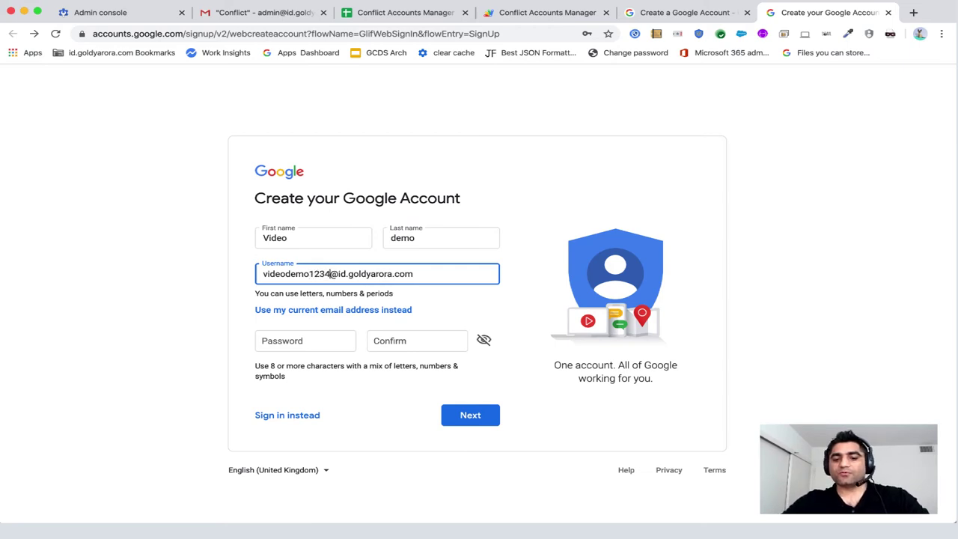
key("super+a")
key("super+x")
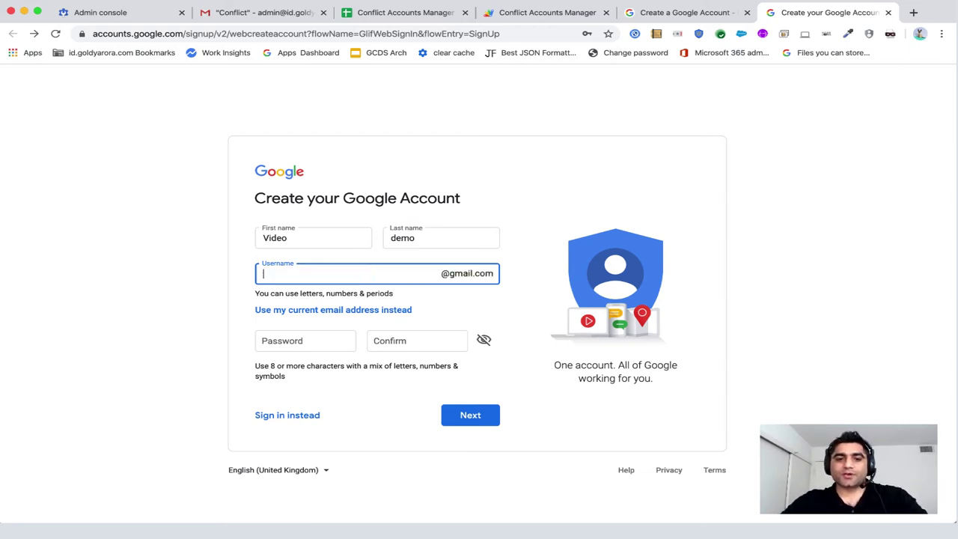
Sign up using the pasted address as current email, with a password and confirmation.
left_click(306, 312)
key("super+v")
key("Tab")
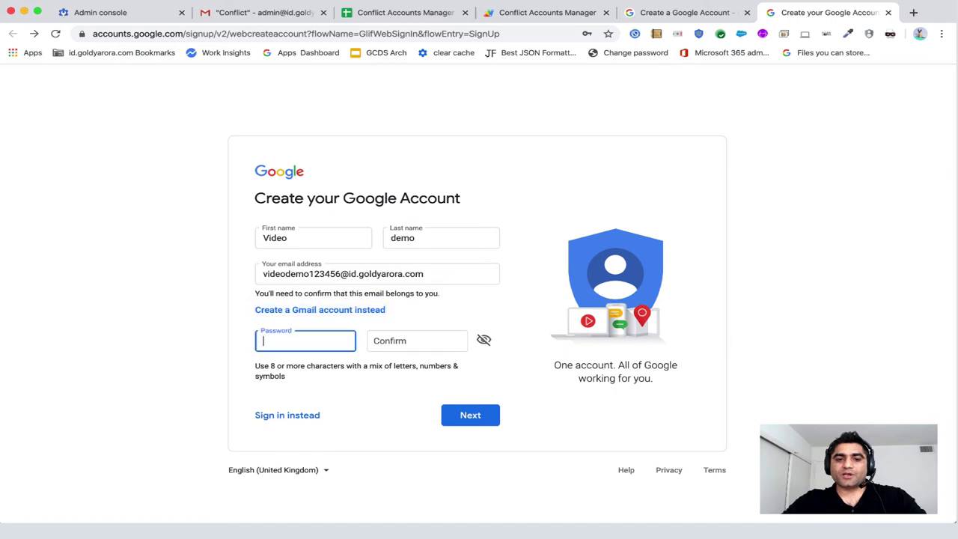
type("••••••••")
key("Tab")
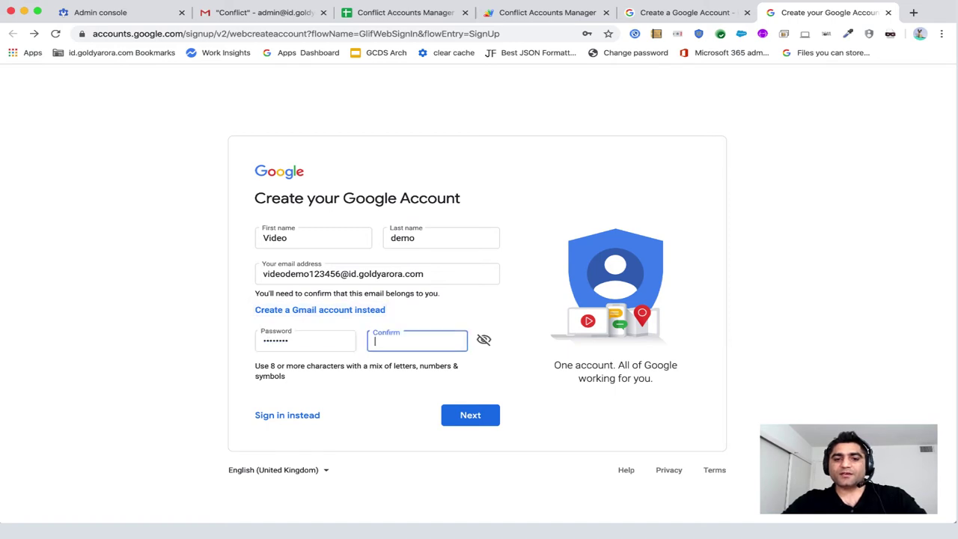
type("••")
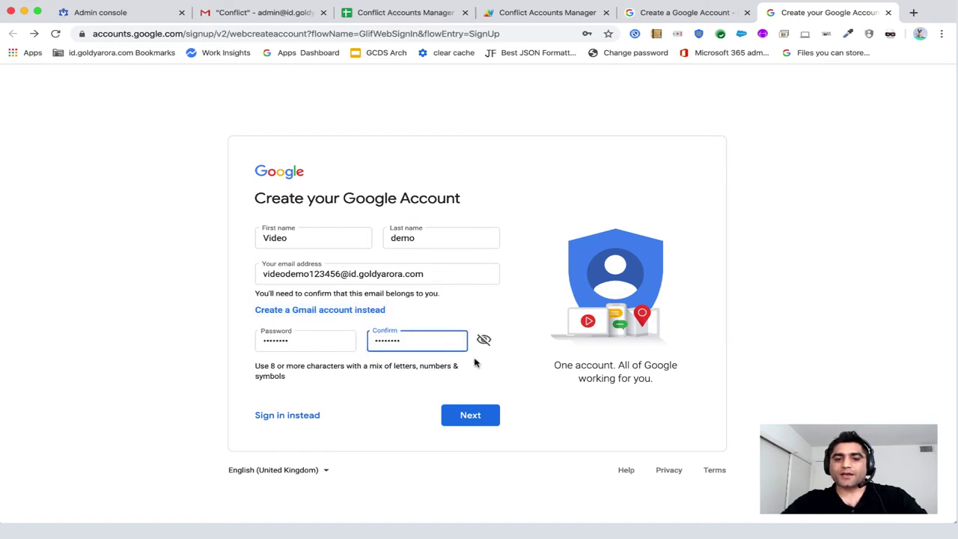
left_click(485, 417)
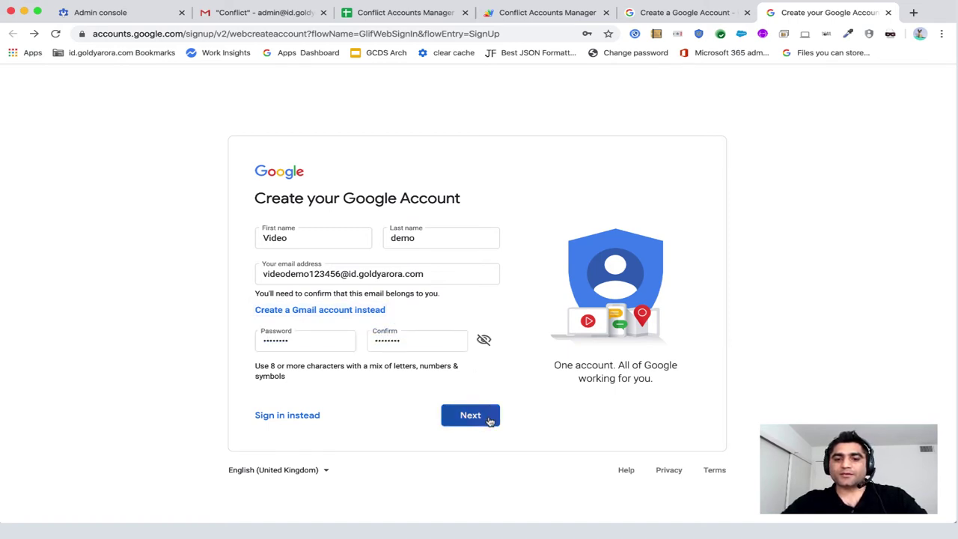
left_click(274, 21)
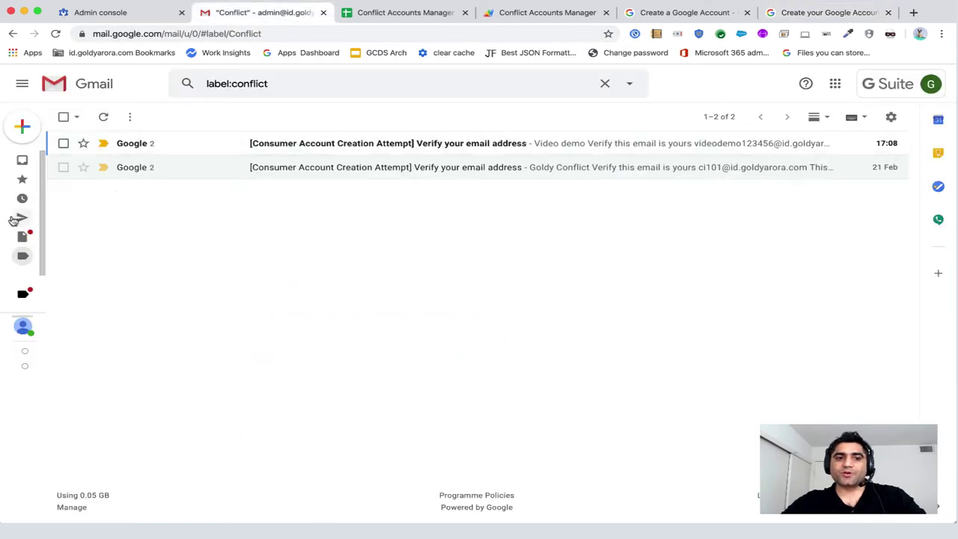
Read the newest Conflict verification email, then return to the Conflict Accounts Manager spreadsheet.
left_click(268, 144)
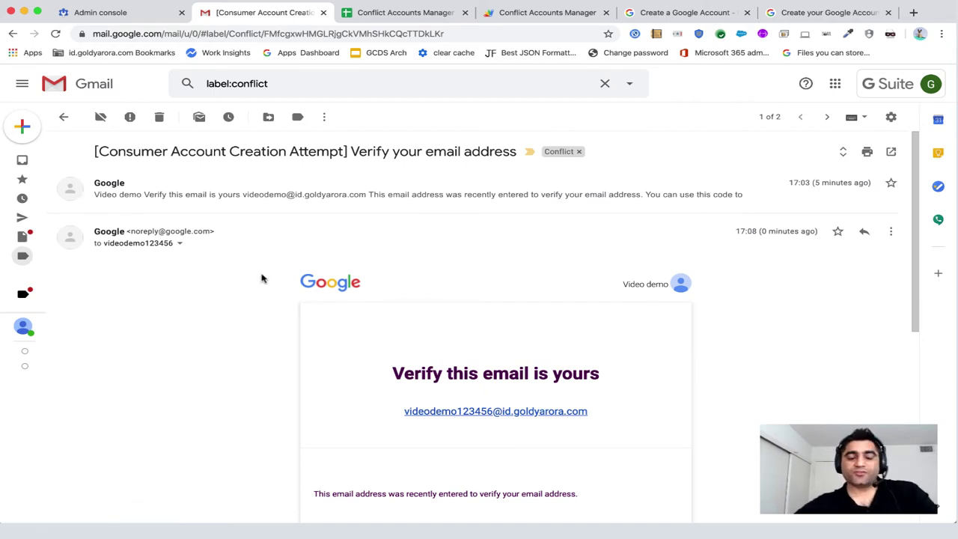
mouse_move(20, 233)
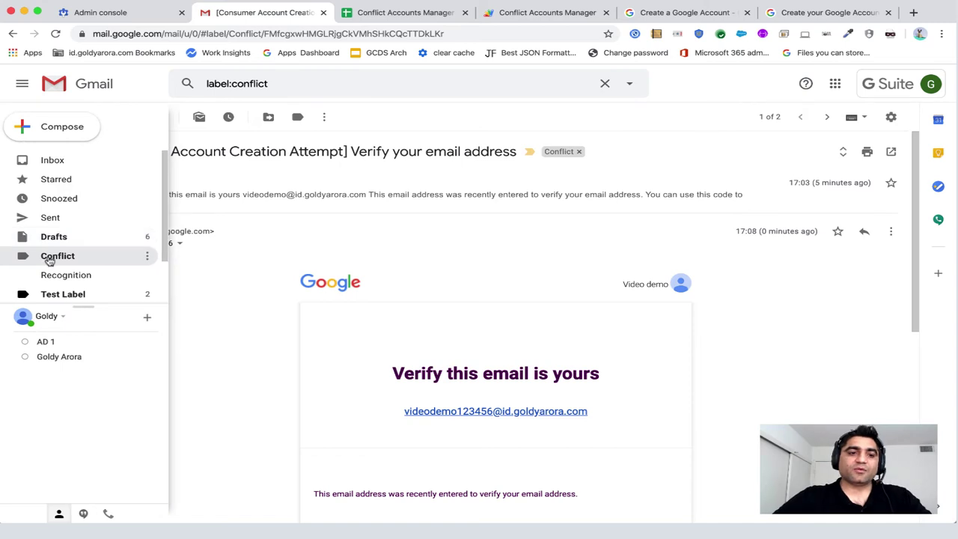
left_click(51, 258)
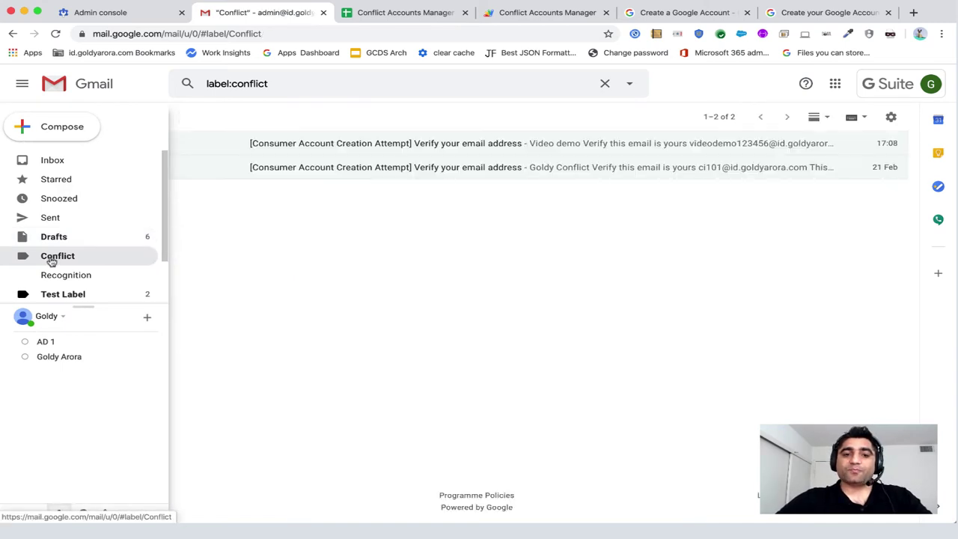
left_click(390, 13)
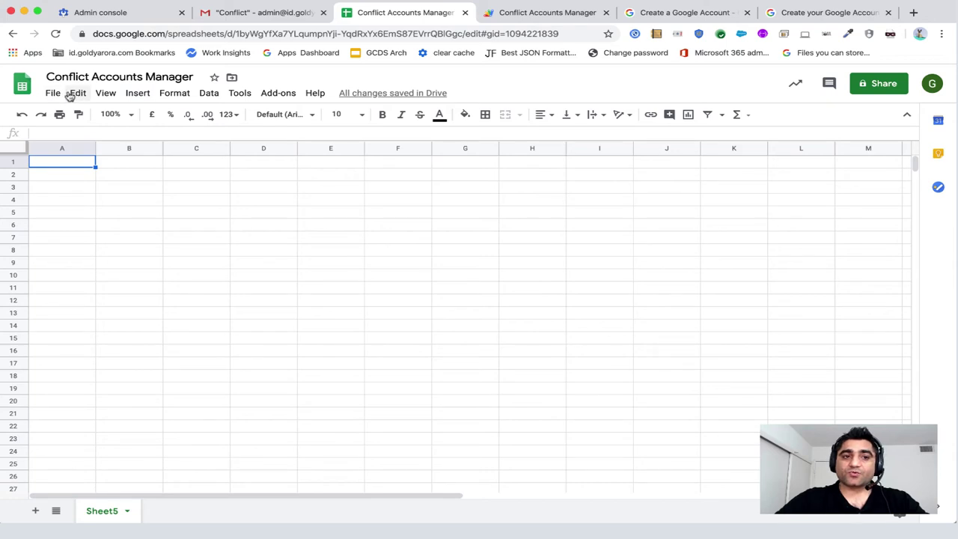
double_click(255, 33)
left_click(256, 33)
key("super+a")
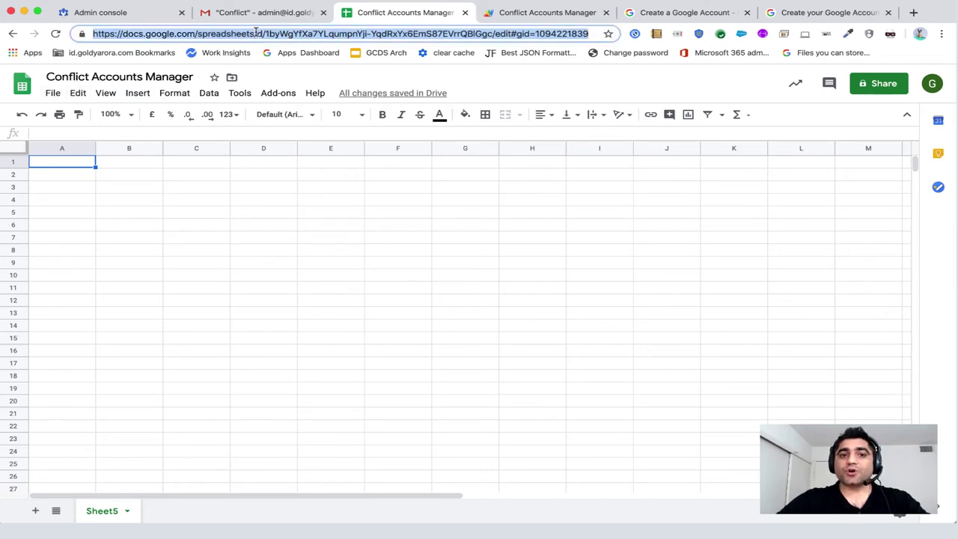
left_click(54, 94)
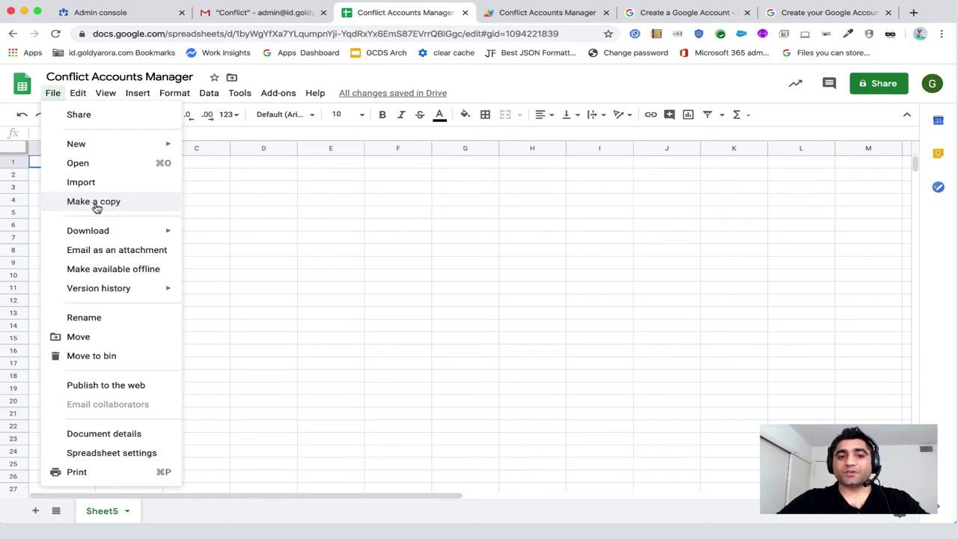
left_click(270, 194)
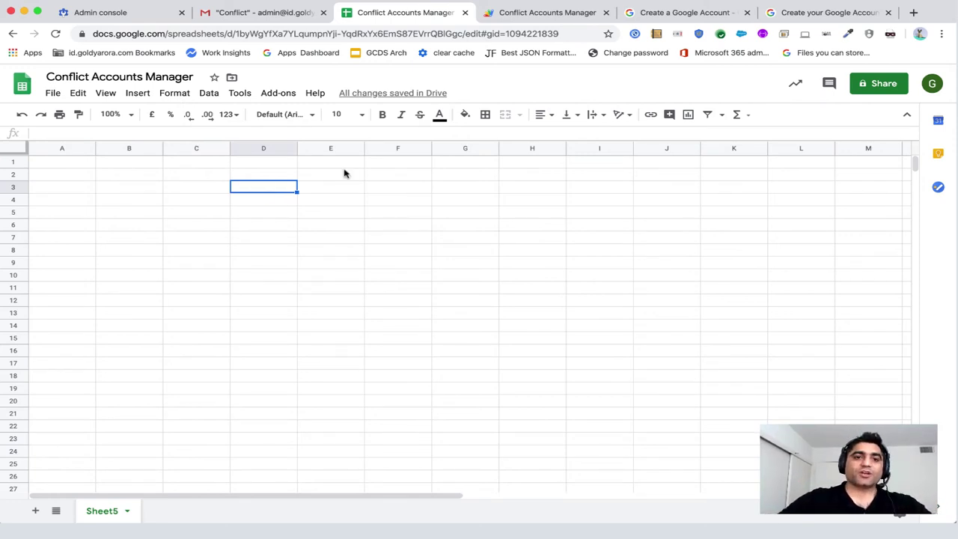
Run Add-ons > Conflict Accounts Manager > Setup Wizard > Setup Sheets.
left_click(277, 95)
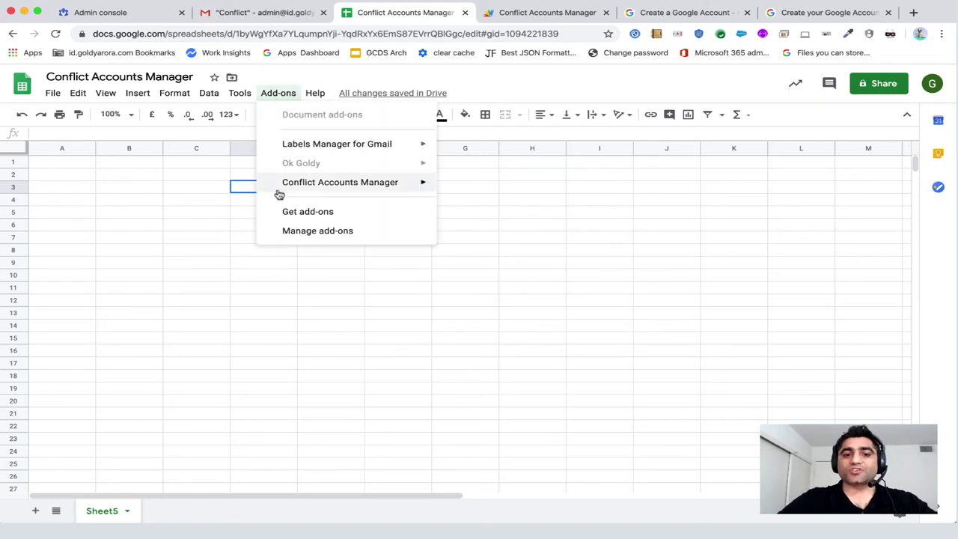
mouse_move(276, 190)
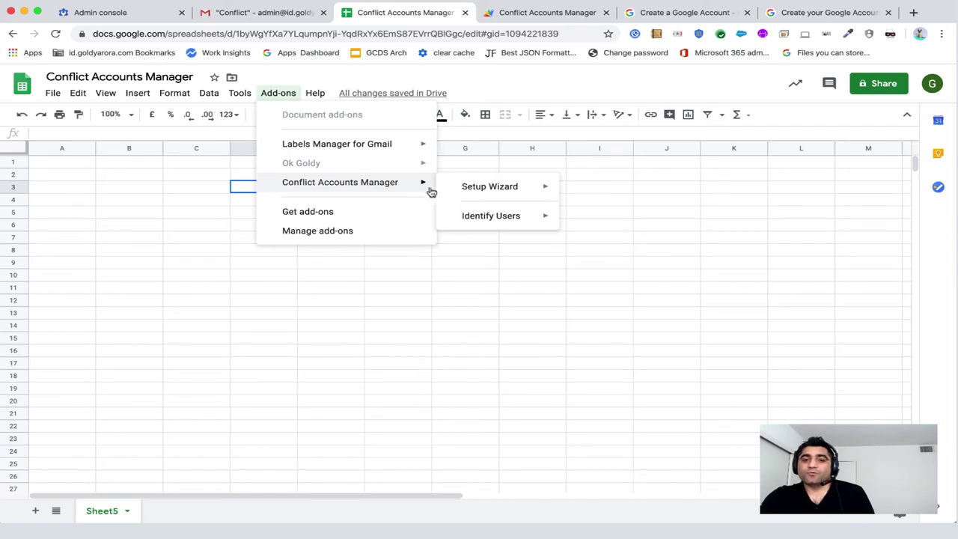
mouse_move(469, 191)
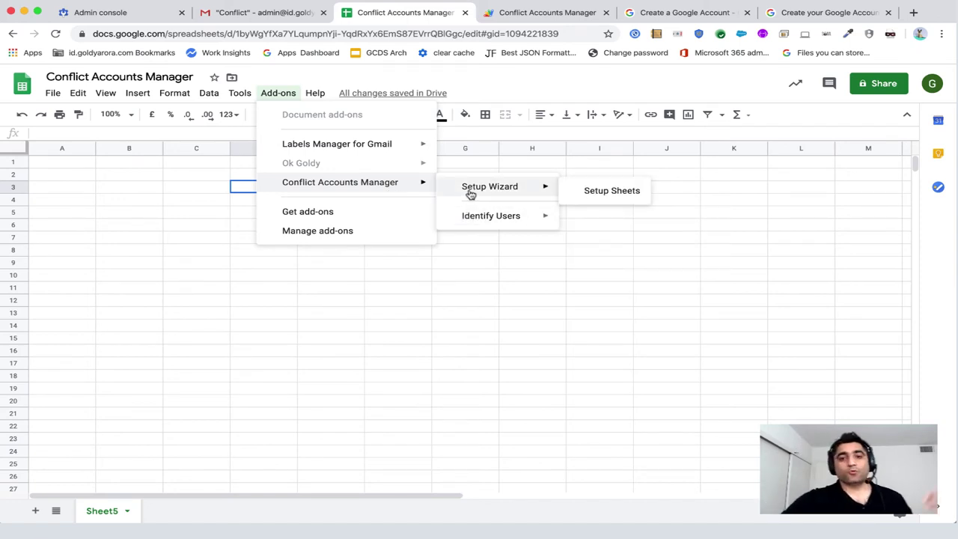
left_click(606, 193)
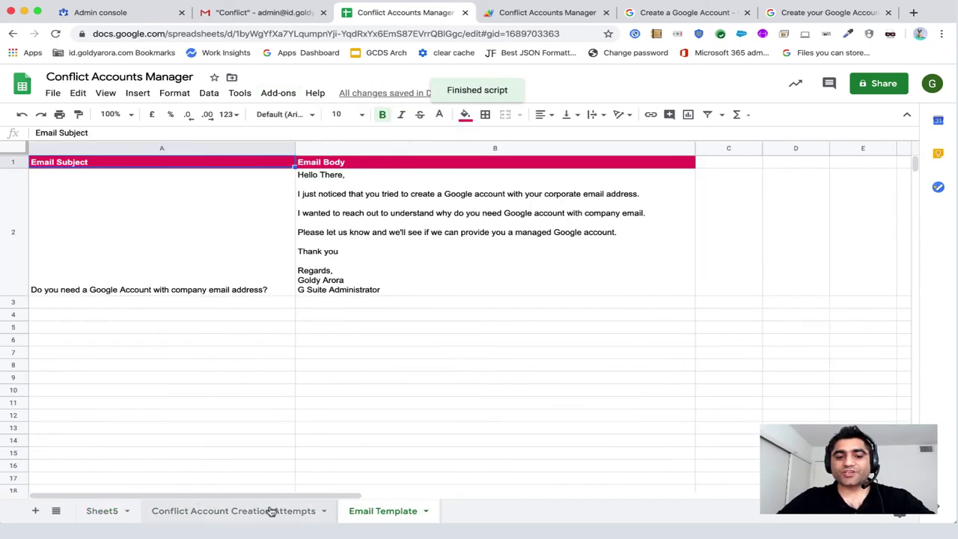
Review the new sheets and the Attempt Date/Time, Attempted By and Unique Attempts columns.
left_click(243, 516)
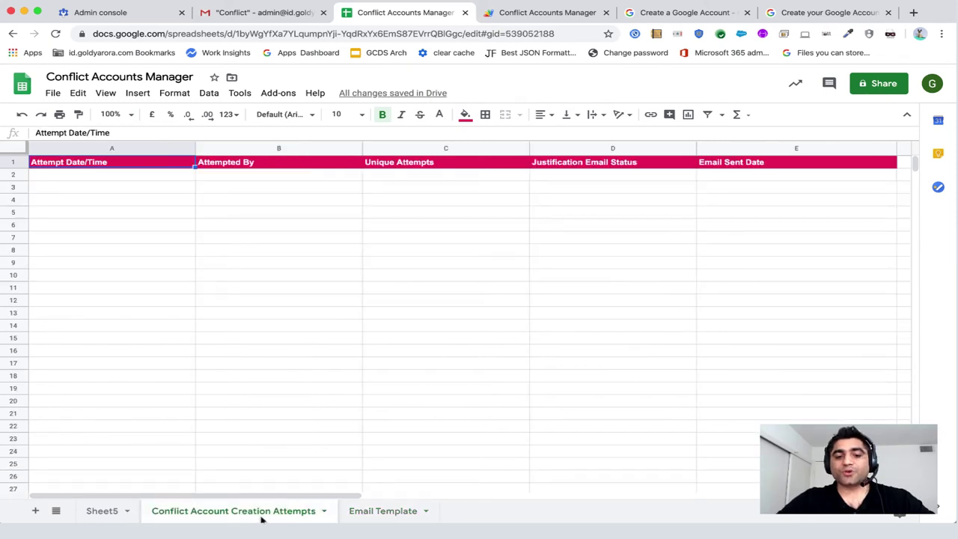
left_click(382, 511)
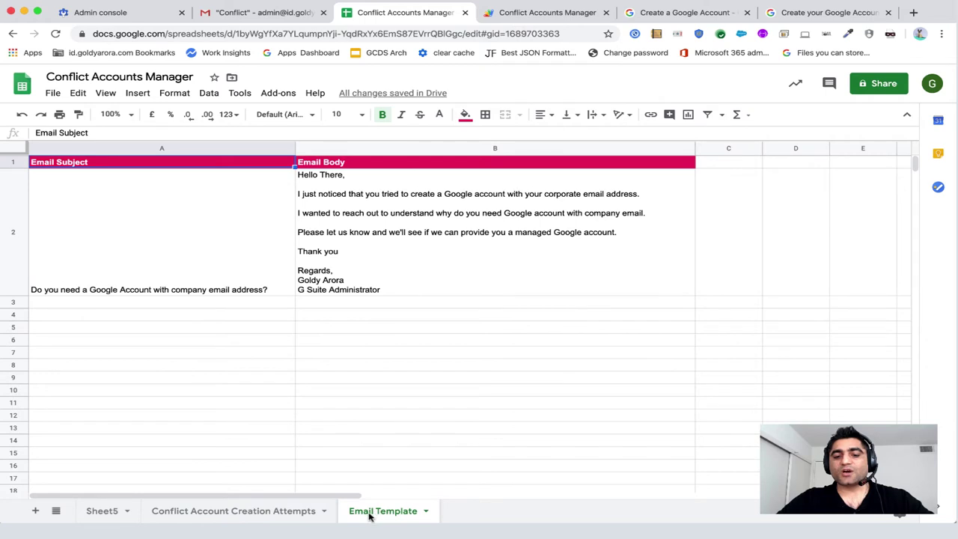
left_click(271, 511)
left_click(151, 165)
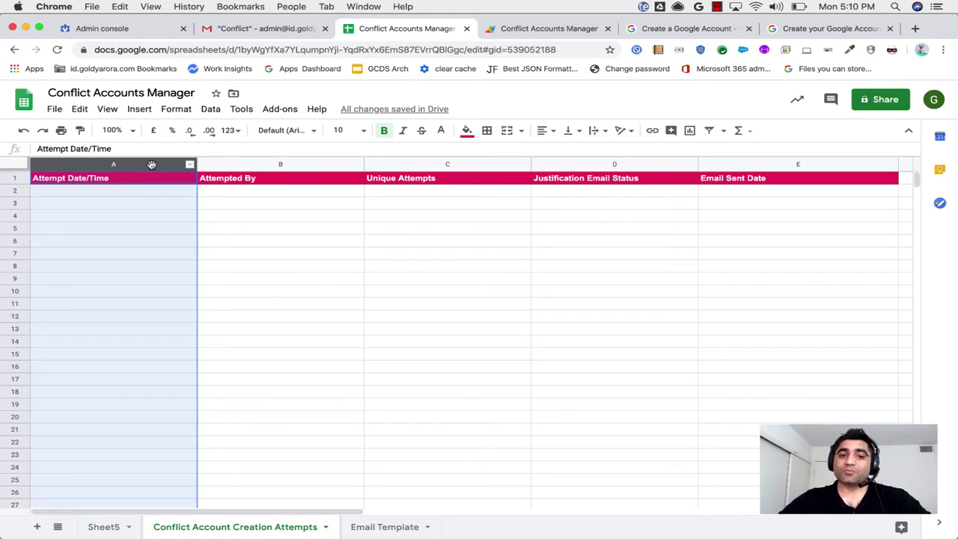
left_click(240, 165)
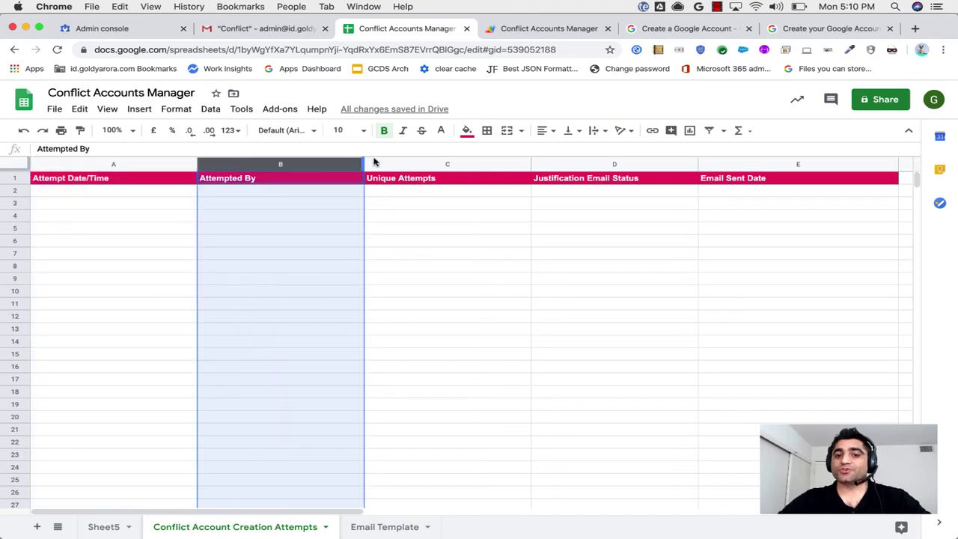
left_click(406, 166)
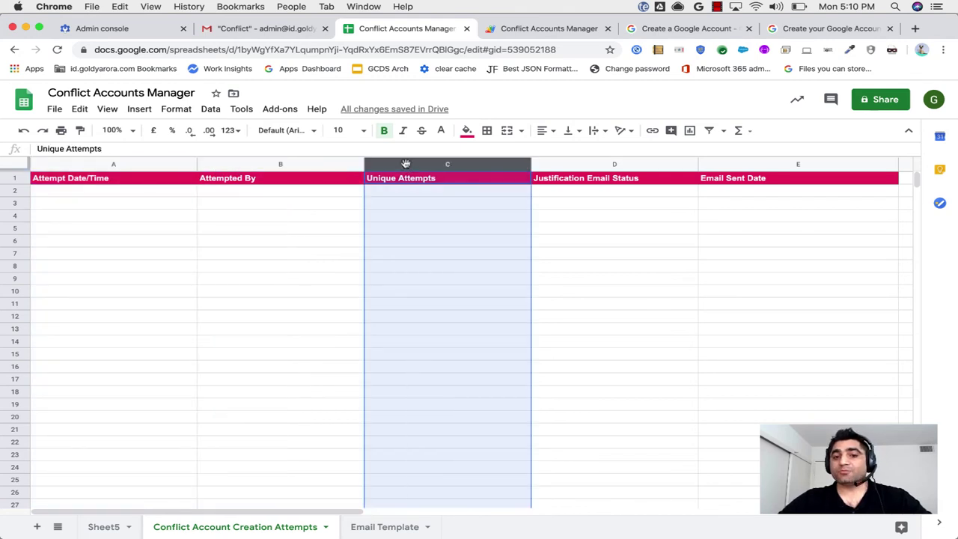
Check the newest conflict verification email in Gmail, then return to the spreadsheet.
left_click(255, 30)
left_click(177, 166)
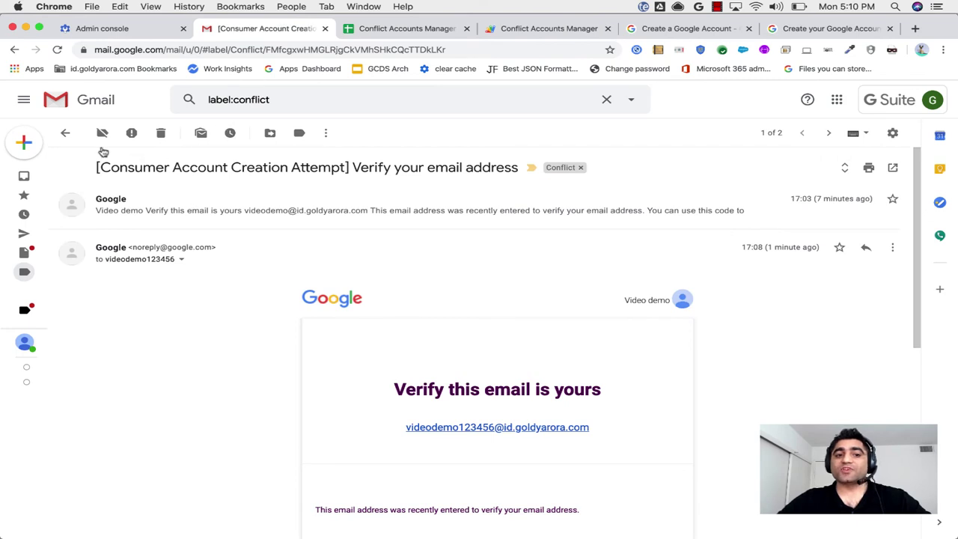
left_click(65, 133)
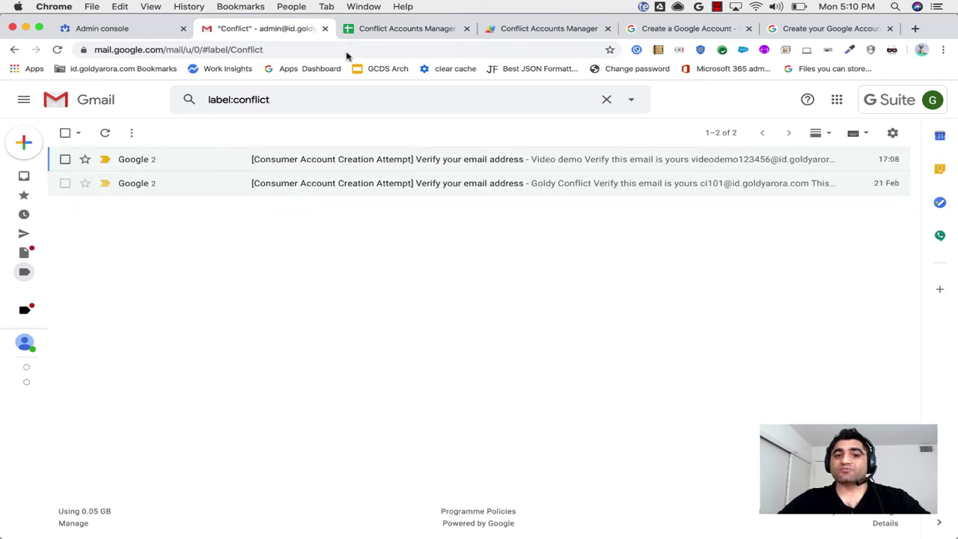
left_click(370, 32)
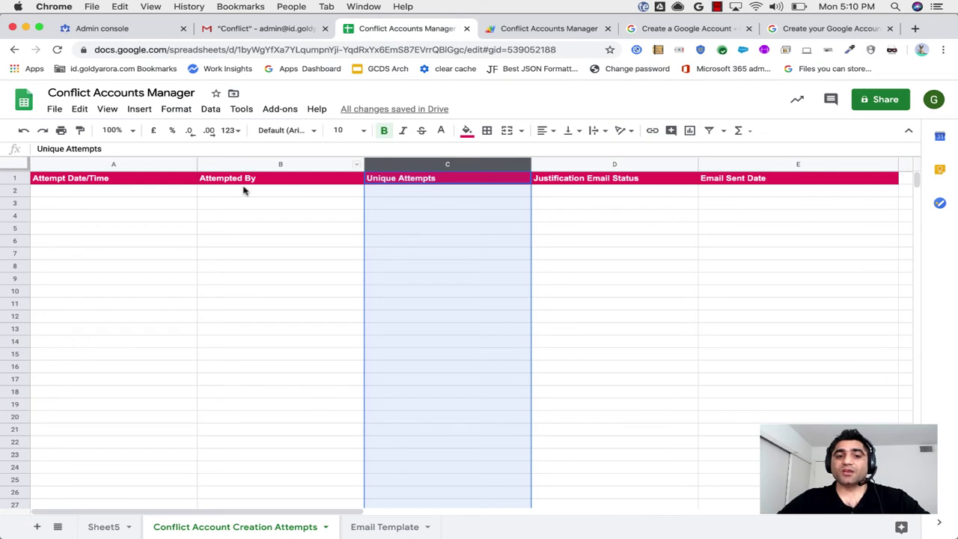
Inspect the Attempted By cells and the UNIQUE formula behind Unique Attempts.
left_click_drag(244, 190, 240, 403)
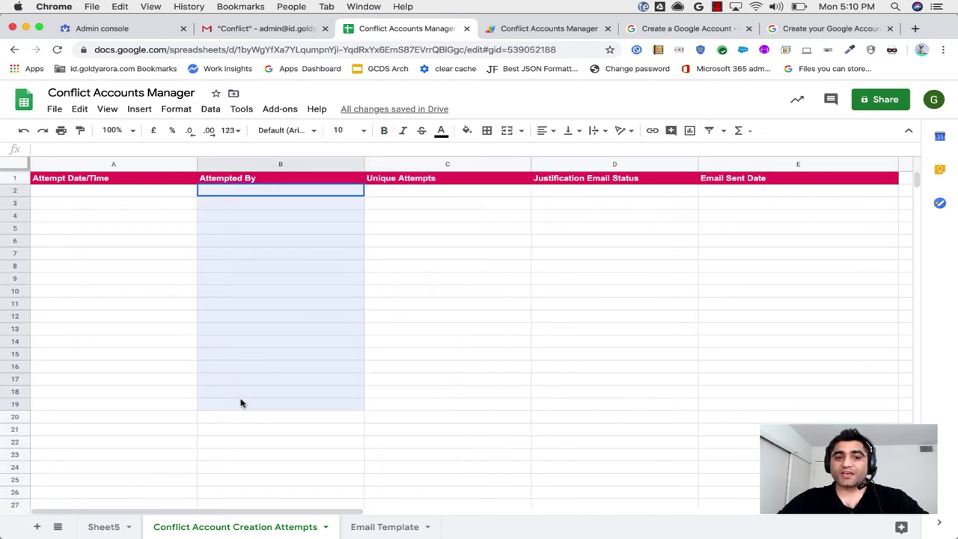
left_click(390, 164)
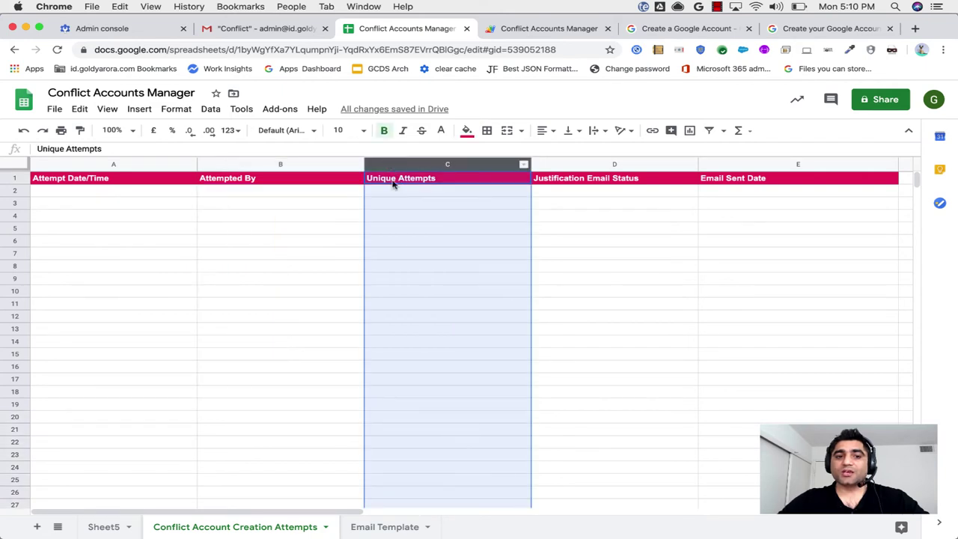
left_click(395, 190)
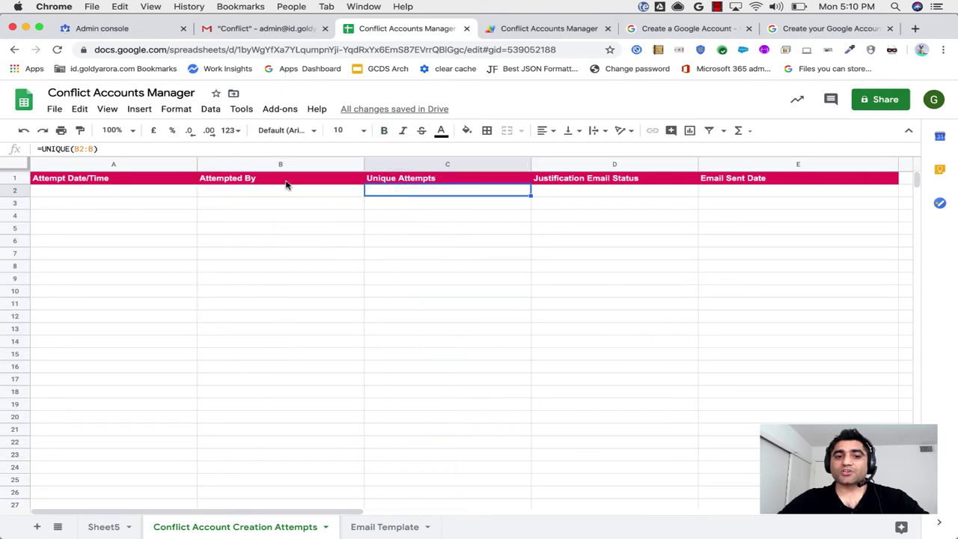
left_click(260, 164)
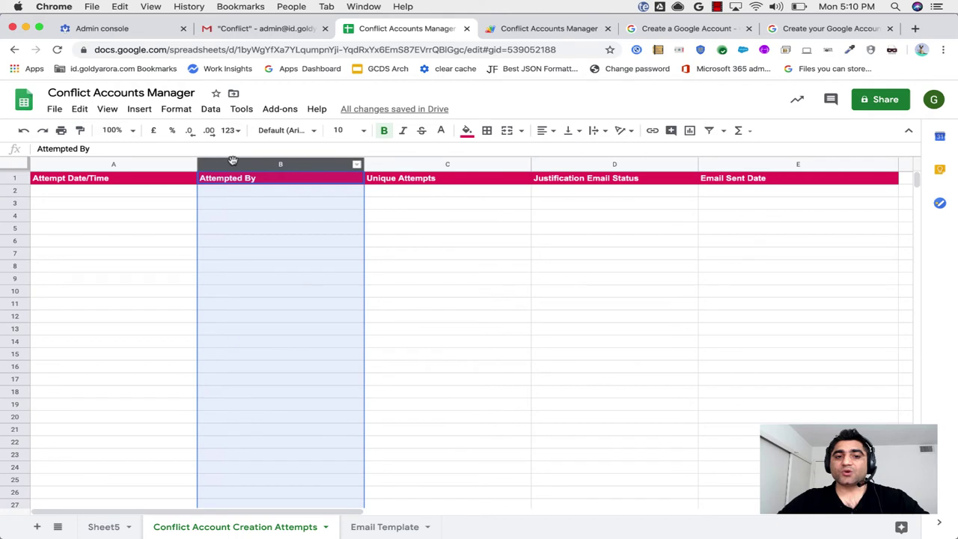
left_click(420, 187)
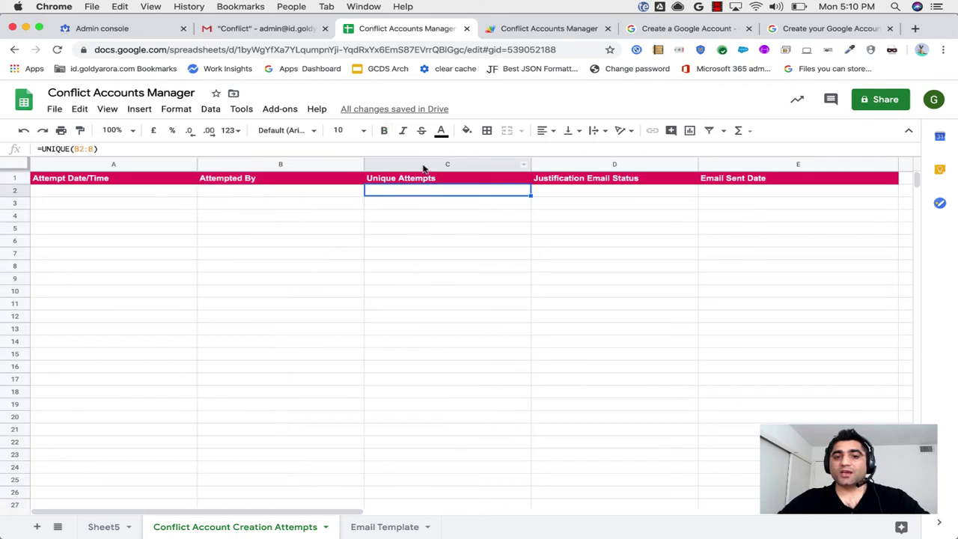
left_click(421, 165)
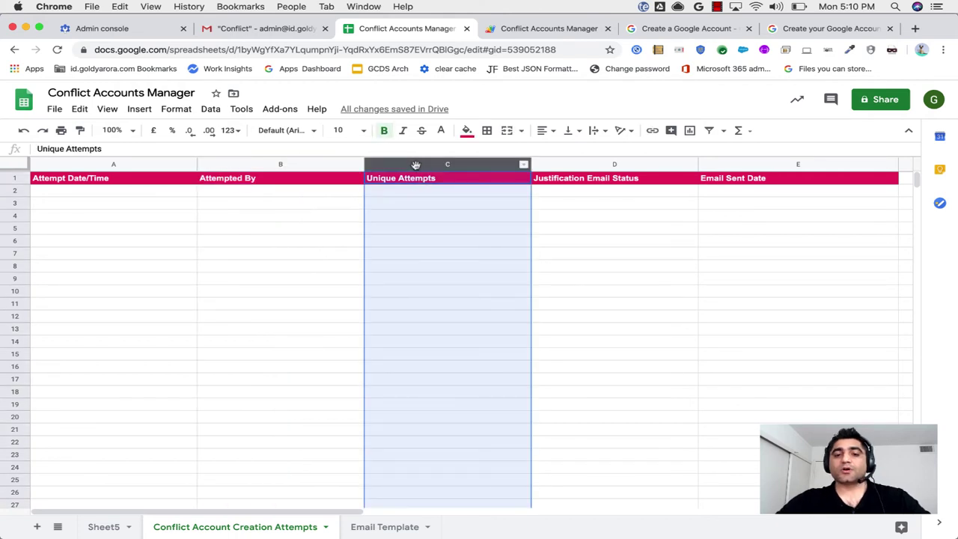
left_click(410, 194)
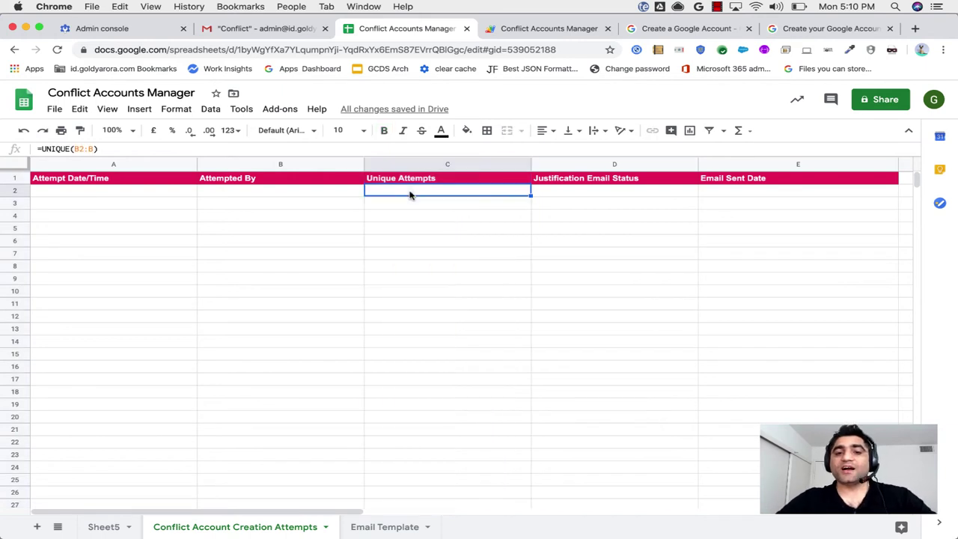
left_click_drag(410, 195, 403, 338)
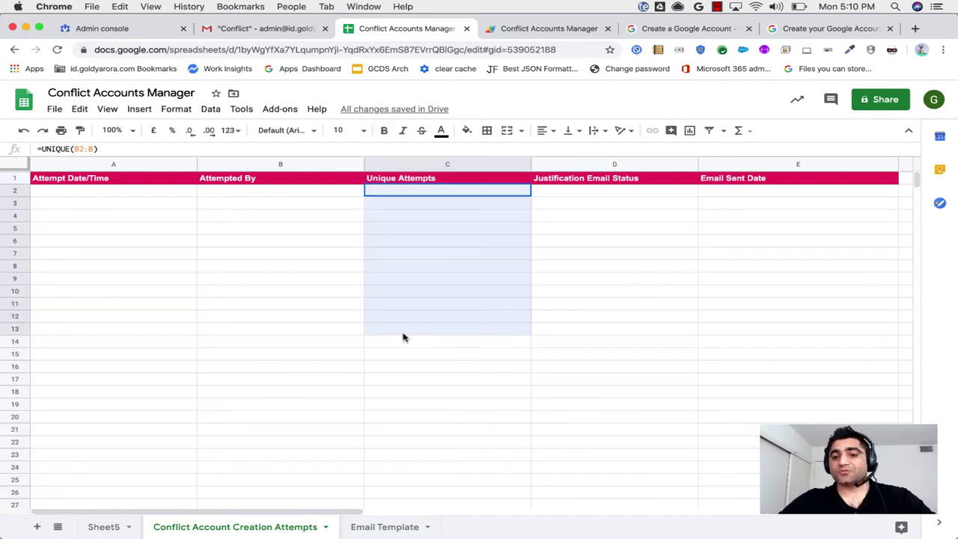
left_click_drag(403, 338, 403, 338)
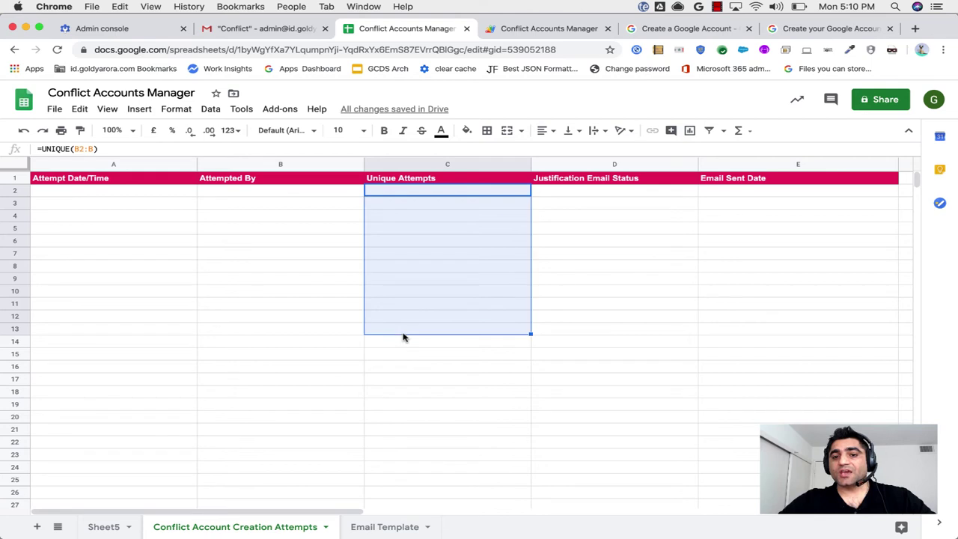
Review the add-on commands and the Justification Email Status and Email Sent Date cells.
left_click(279, 109)
mouse_move(346, 196)
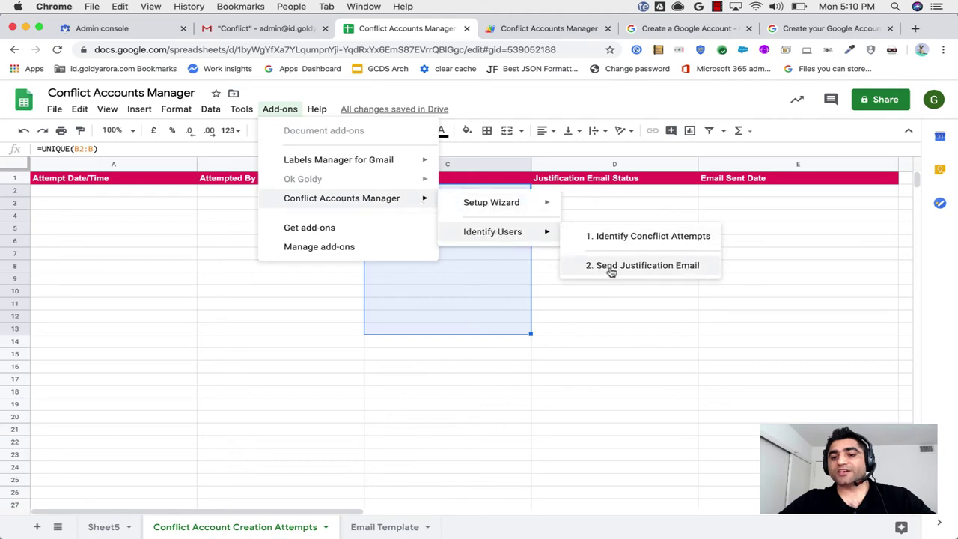
left_click(598, 307)
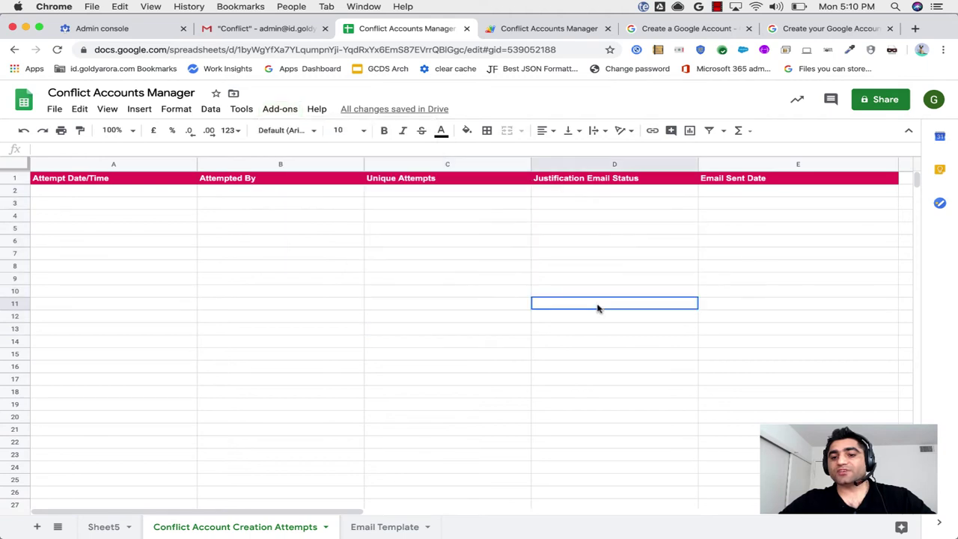
left_click(575, 192)
left_click_drag(575, 191, 588, 286)
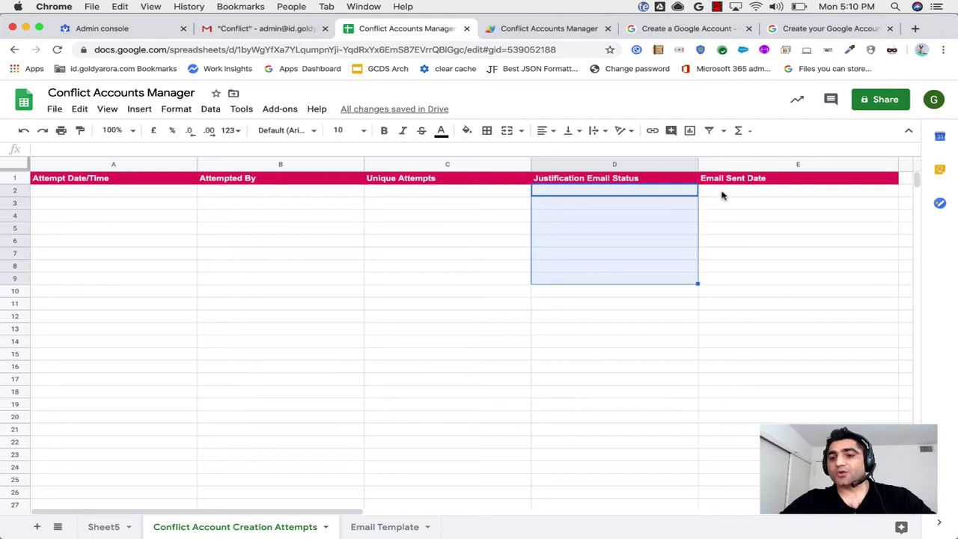
left_click_drag(721, 192, 729, 289)
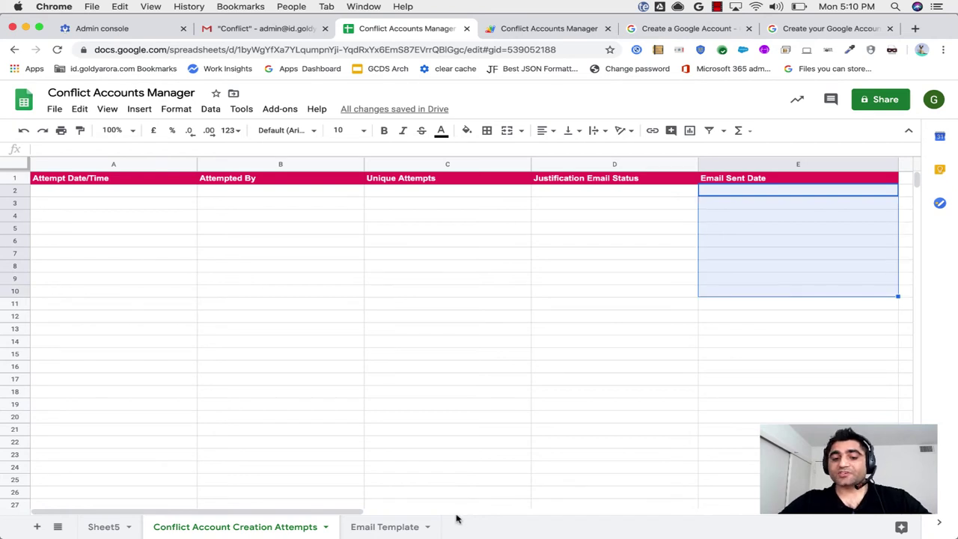
left_click(365, 530)
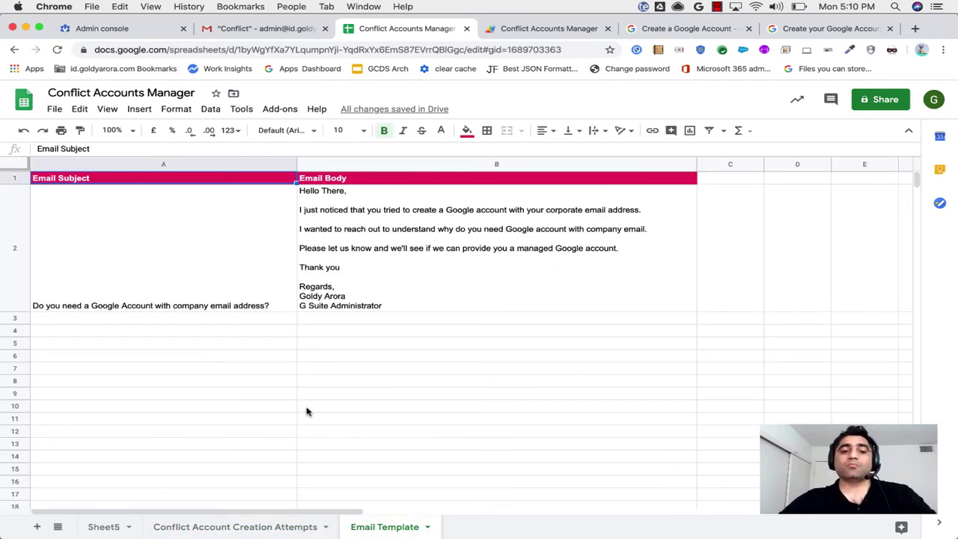
Compare the Email Template's subject in A2 with the body in B2.
left_click(126, 240)
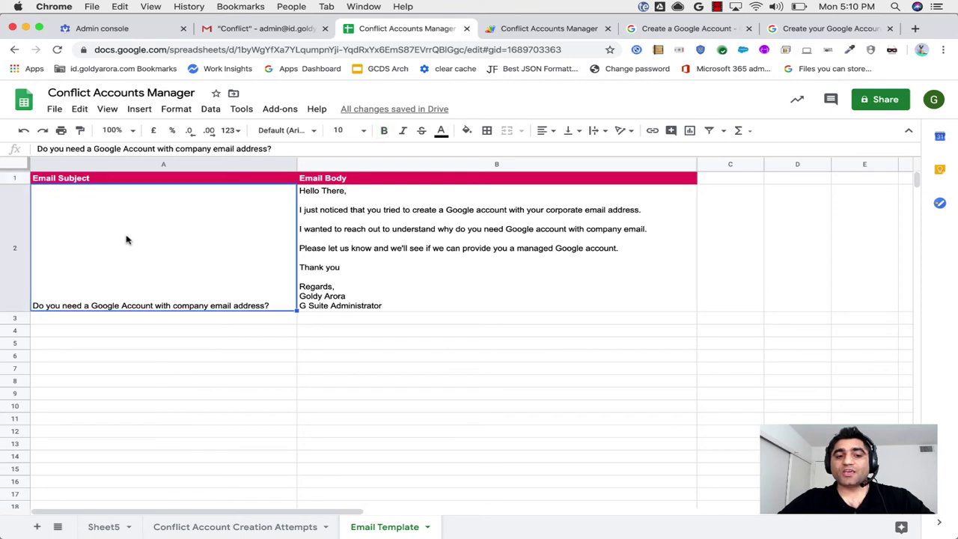
left_click(360, 231)
left_click(234, 239)
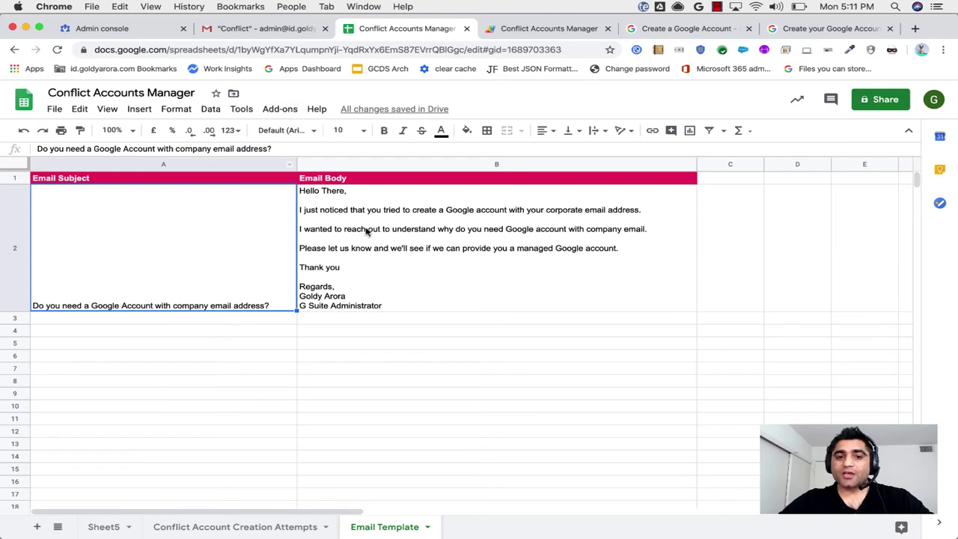
left_click(367, 233)
left_click(211, 242)
left_click(345, 232)
left_click(247, 232)
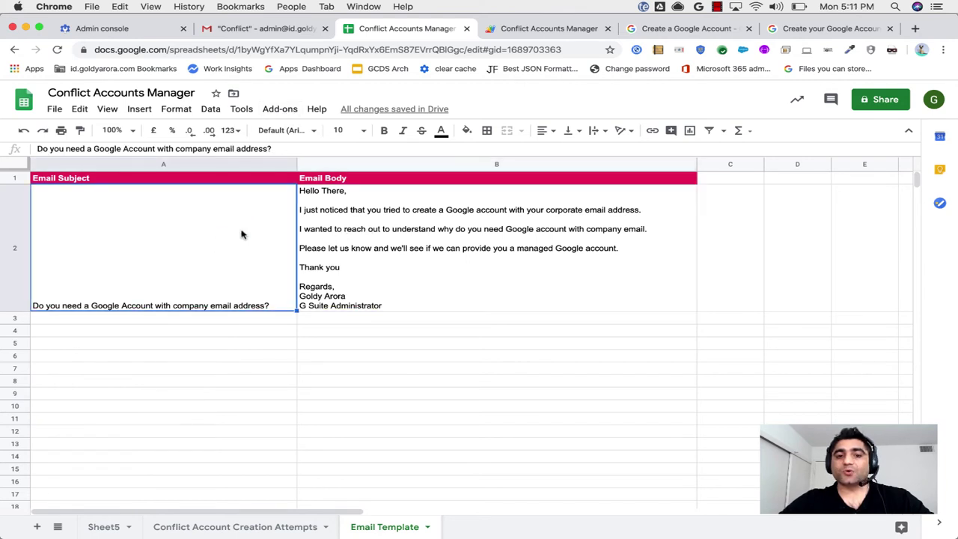
left_click(345, 234)
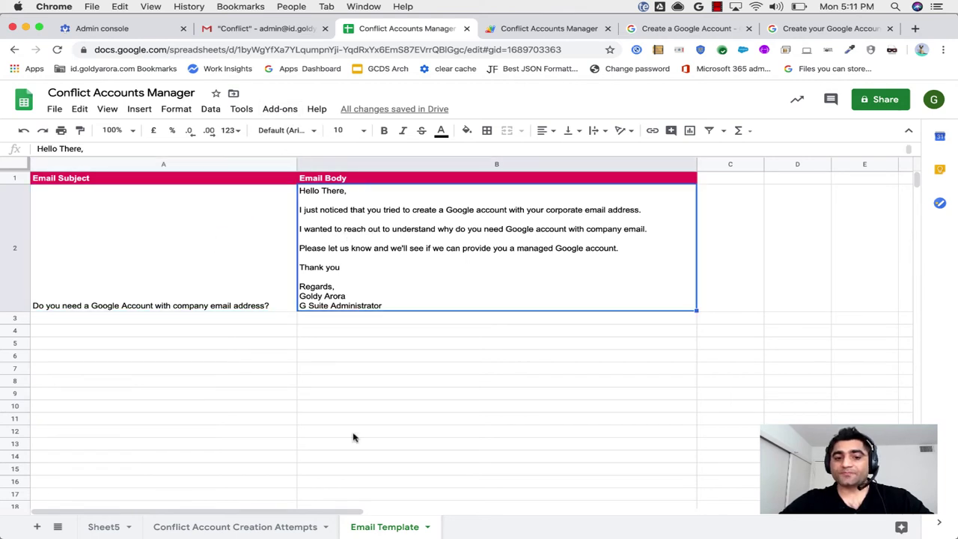
Return to the Conflict Account Creation Attempts sheet and bring up the add-on's script editor.
left_click(278, 528)
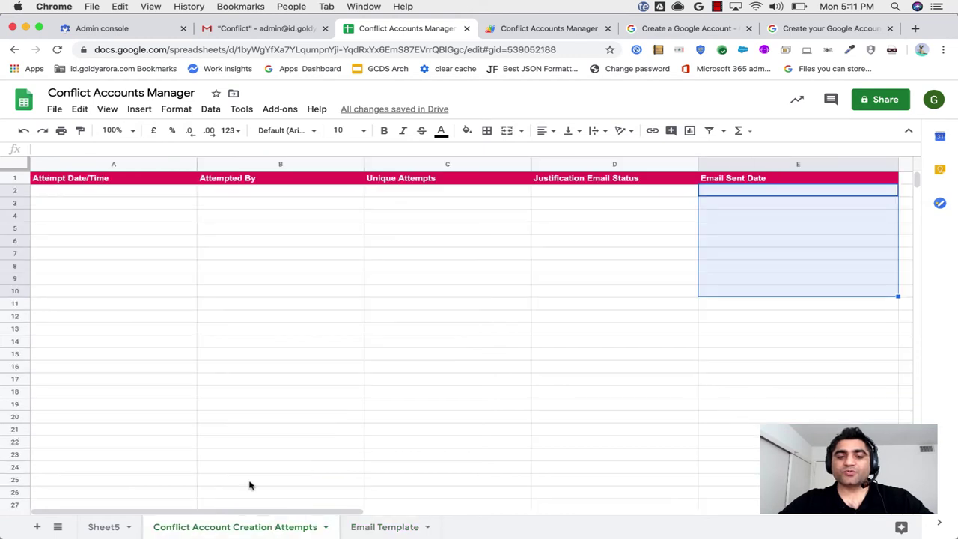
left_click(165, 198)
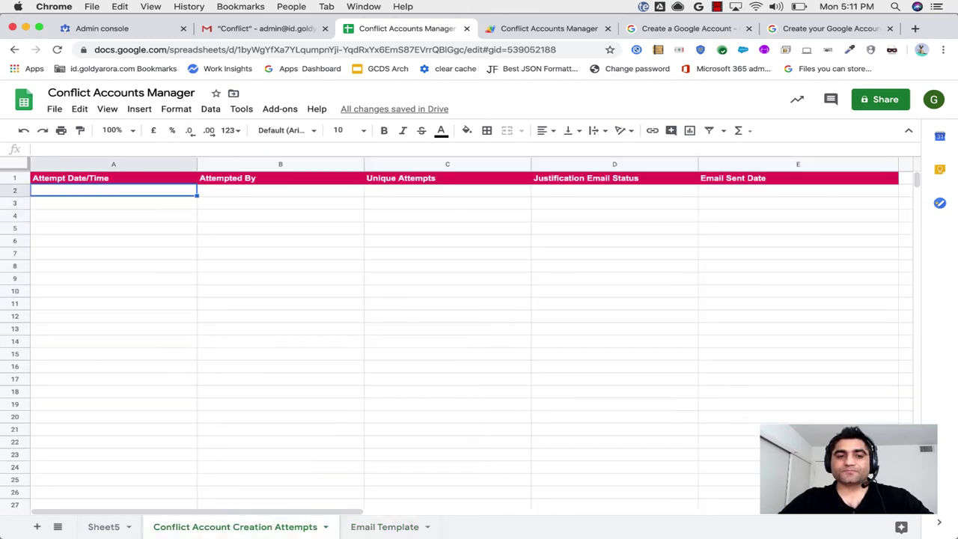
left_click(277, 110)
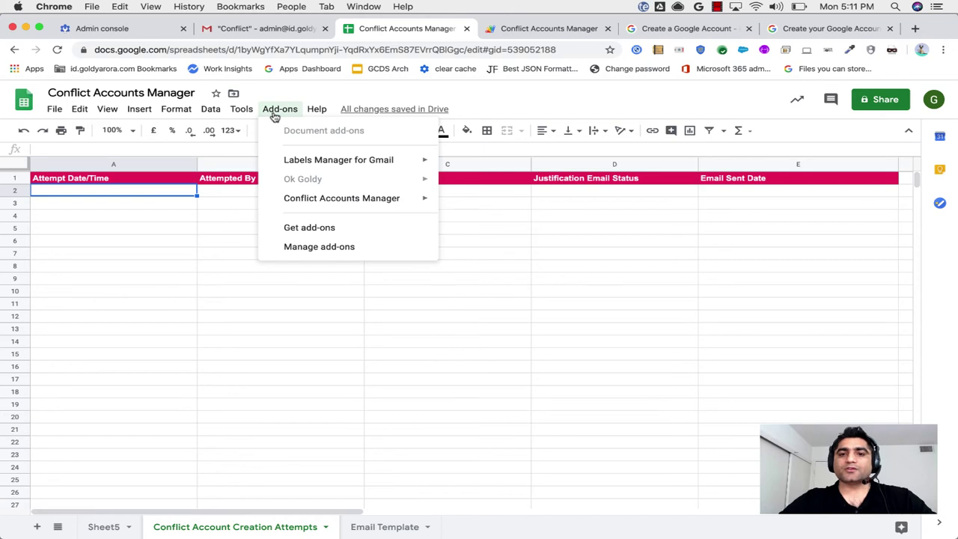
left_click(276, 112)
left_click(514, 31)
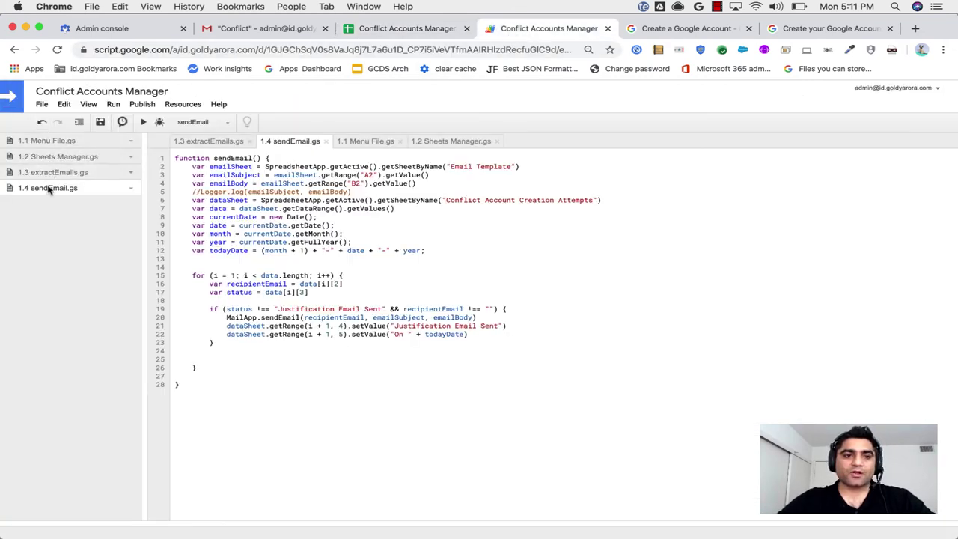
Review 1.3 extractEmails.gs: highlight the destination sheet name and the getUserLabelByName("Conflict") lookup, then return to Sheets.
left_click(47, 172)
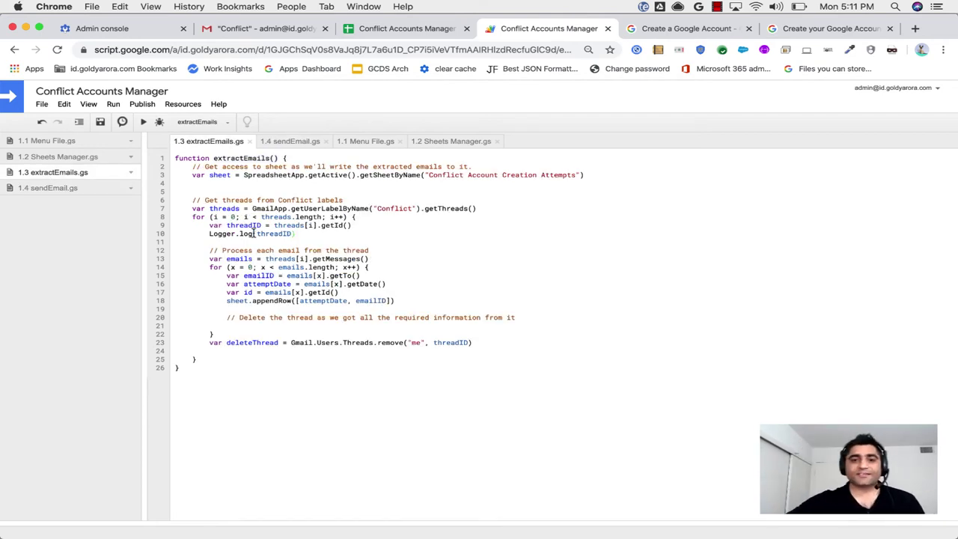
left_click_drag(429, 175, 577, 175)
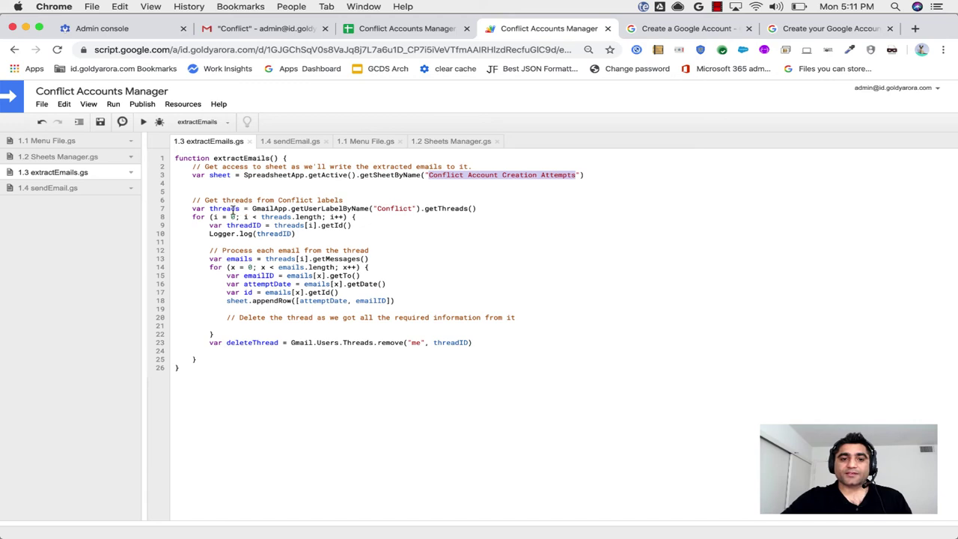
left_click_drag(253, 208, 416, 207)
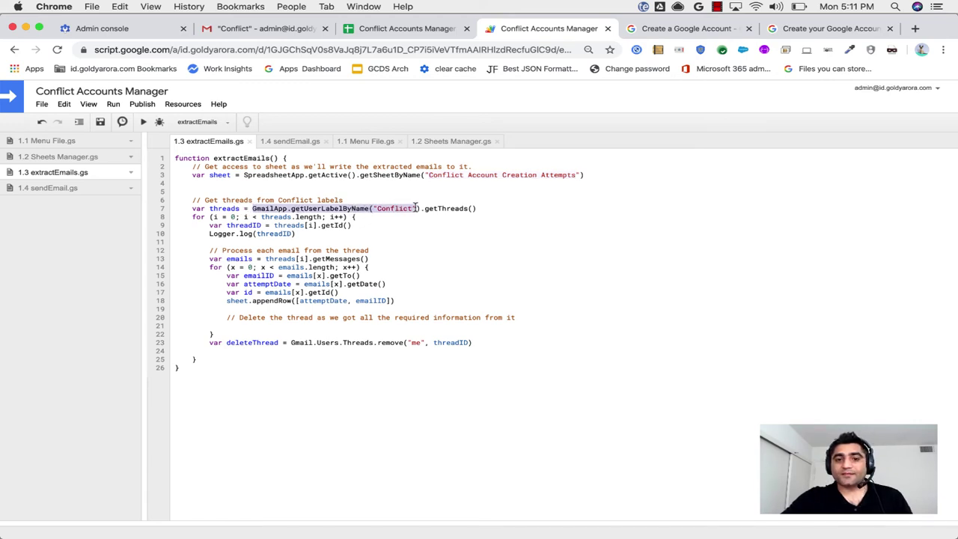
left_click(400, 209)
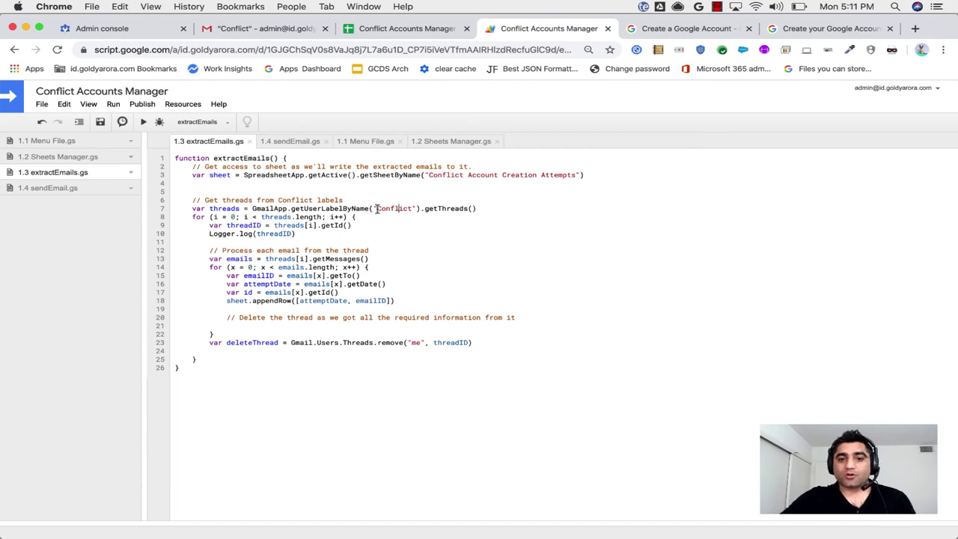
left_click_drag(380, 209, 410, 208)
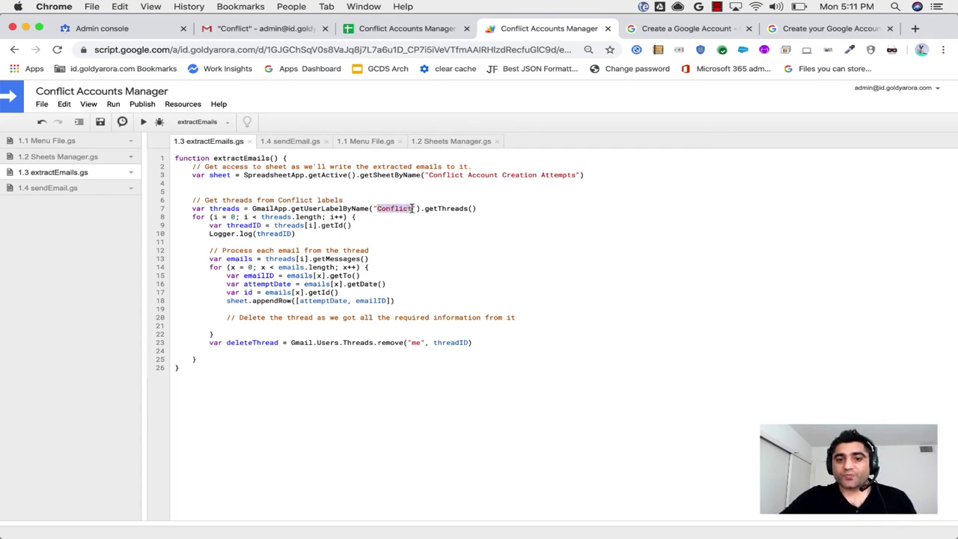
left_click(395, 215)
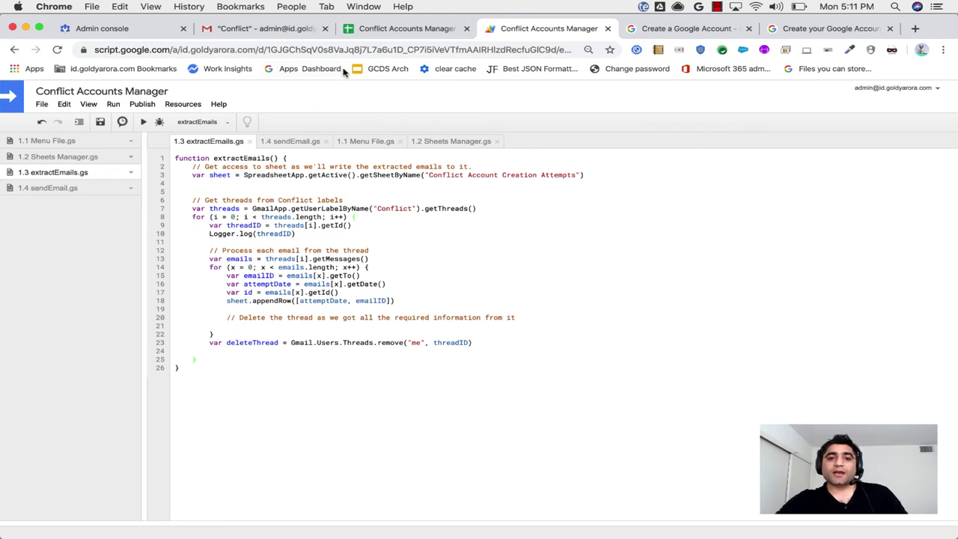
left_click(397, 31)
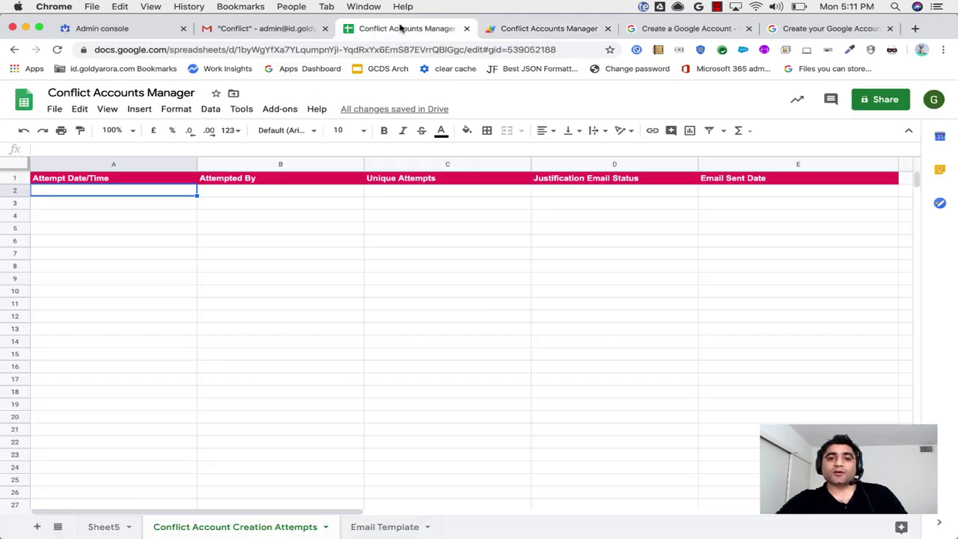
Run Add-ons > Conflict Accounts Manager > Identify Users > 1. Identify Conflict Attempts.
left_click(511, 32)
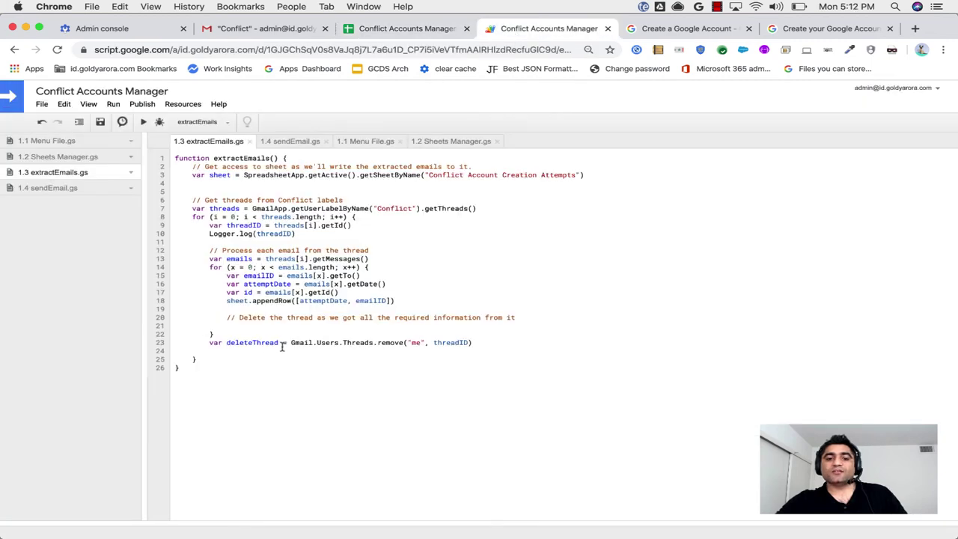
left_click(377, 29)
left_click(279, 109)
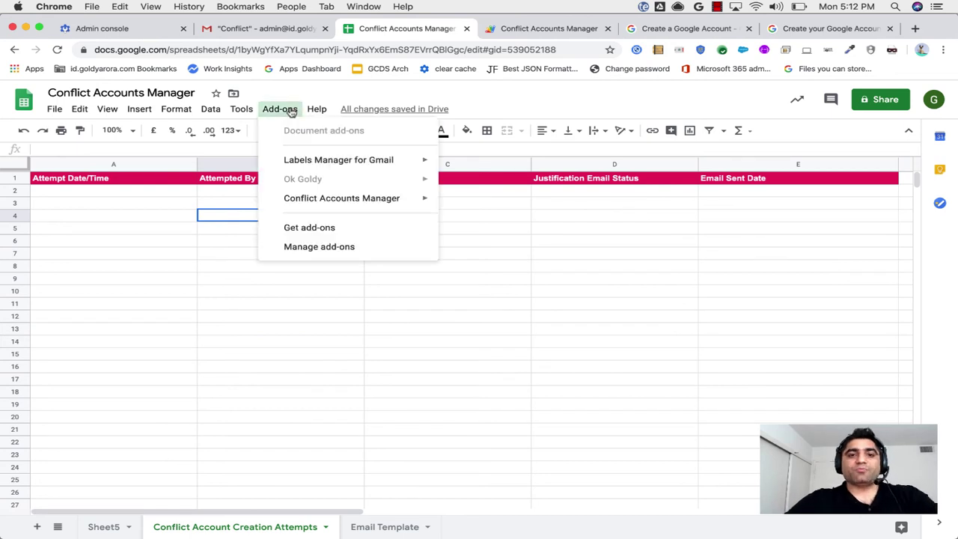
mouse_move(367, 196)
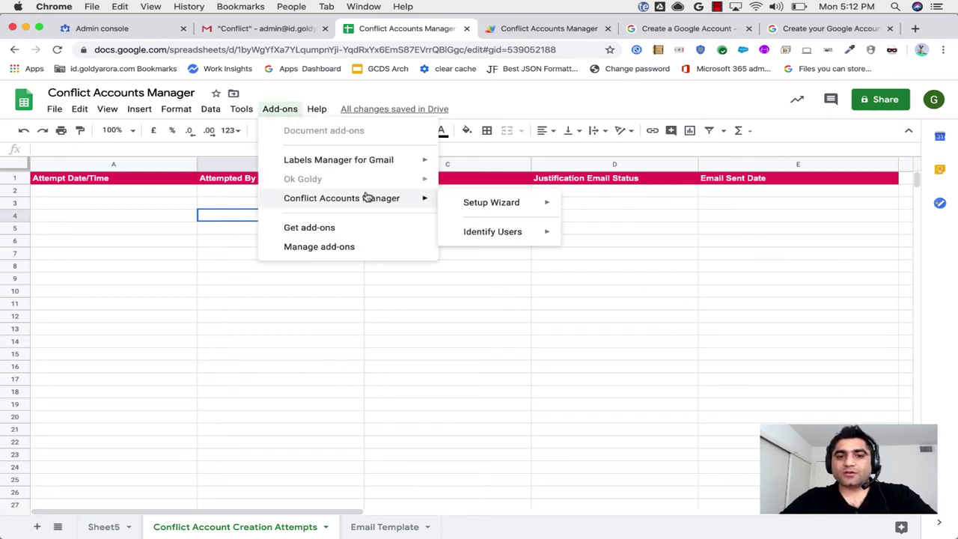
mouse_move(471, 230)
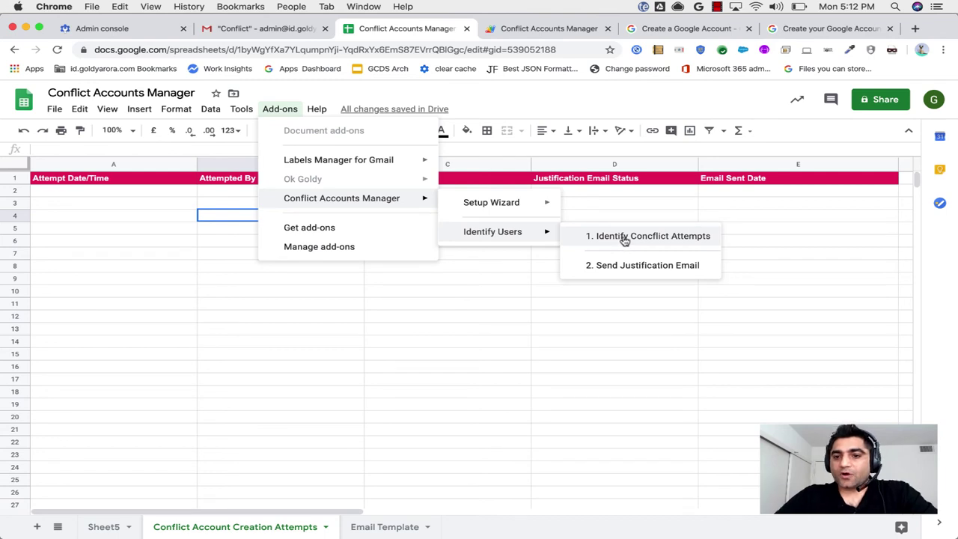
left_click(648, 238)
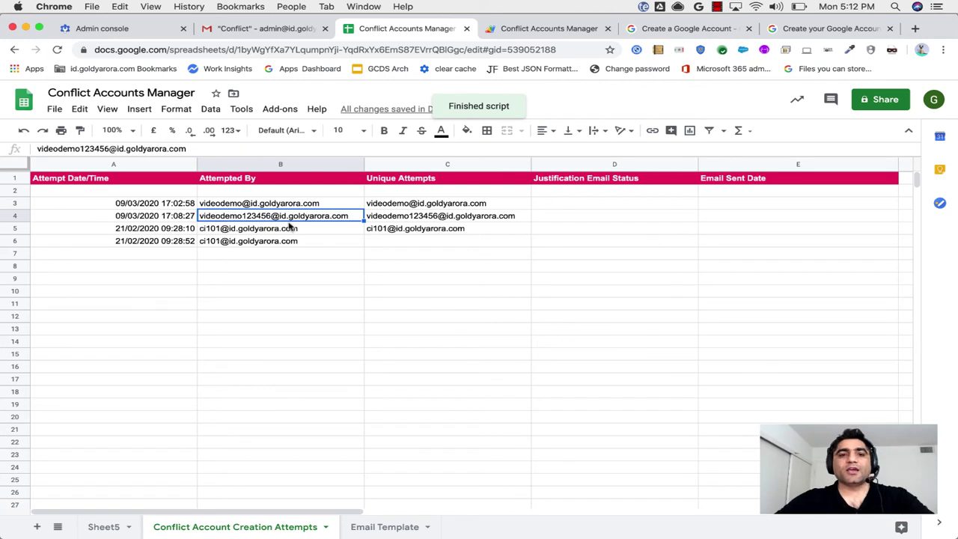
Check Gmail's Conflict label, then select the attempt dates, Attempted By entries and the duplicate in B5:B6.
left_click(229, 34)
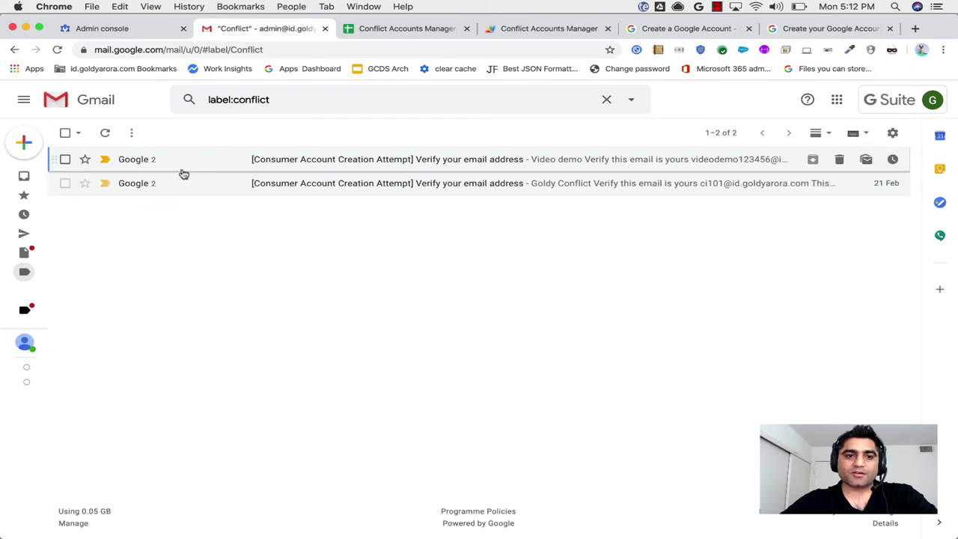
left_click(380, 30)
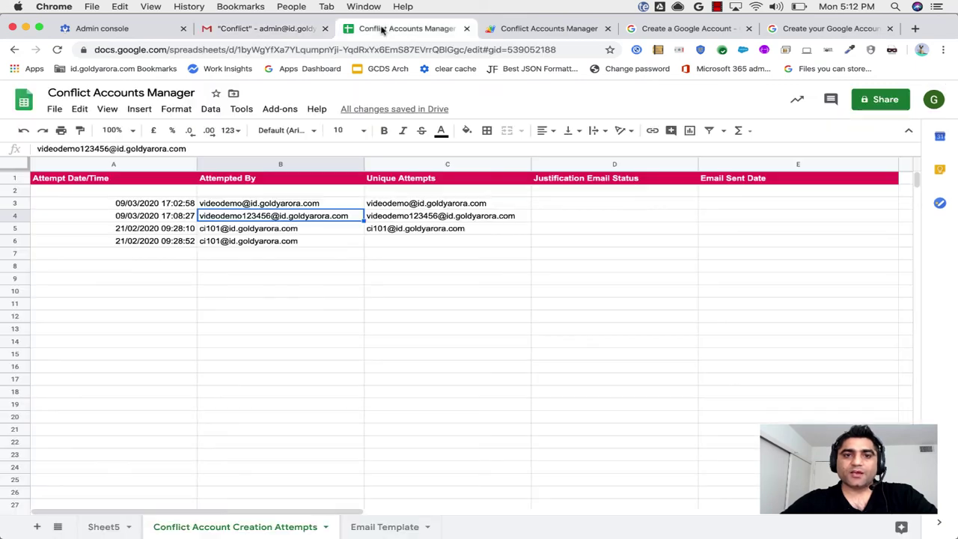
left_click(252, 203)
key("shift+Down")
key("shift+Down")
key("shift+Down")
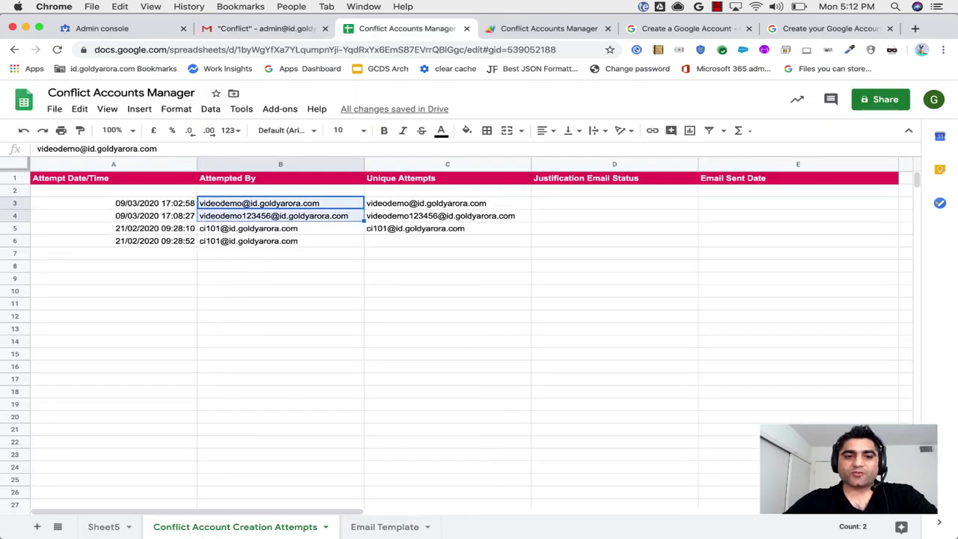
left_click(180, 209)
key("shift+Down")
key("shift+Down")
key("shift+Down")
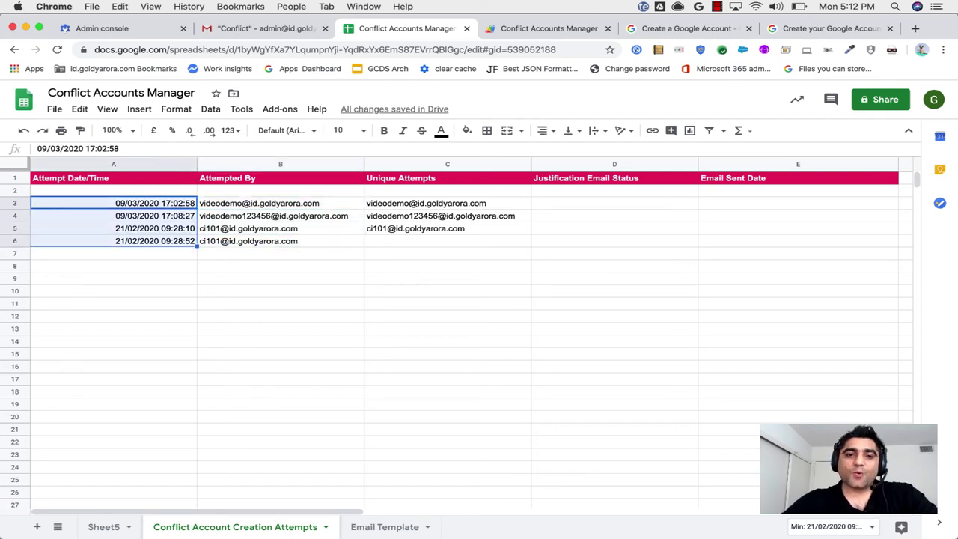
left_click(226, 230)
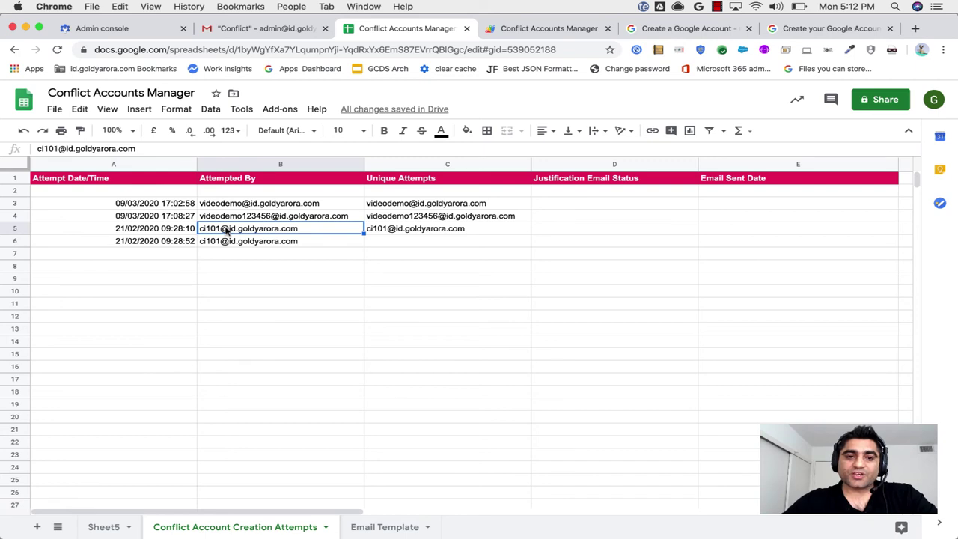
key("shift+Down")
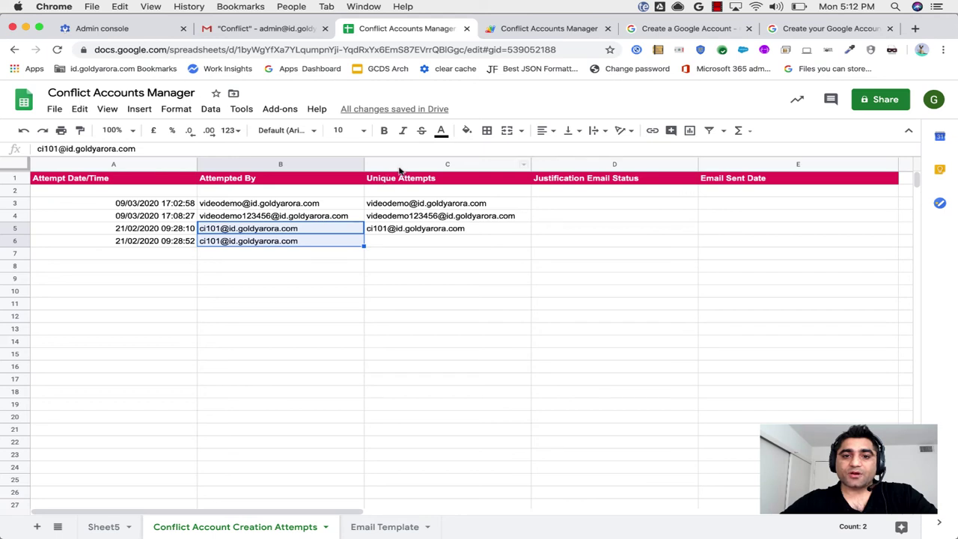
Inspect the =UNIQUE(B2:B) formula in C2 and the three unique attempts in C3:C5.
left_click(397, 194)
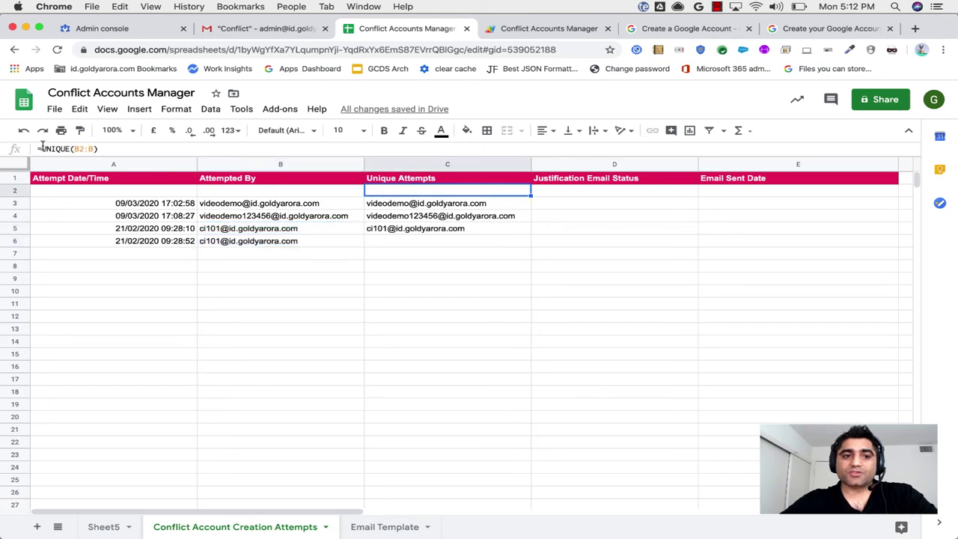
left_click(390, 205)
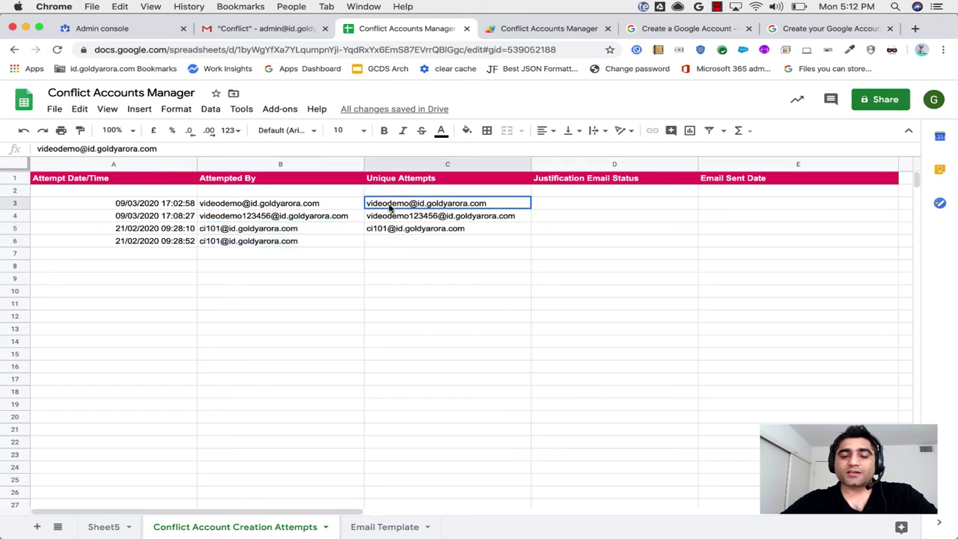
left_click_drag(389, 214, 389, 234)
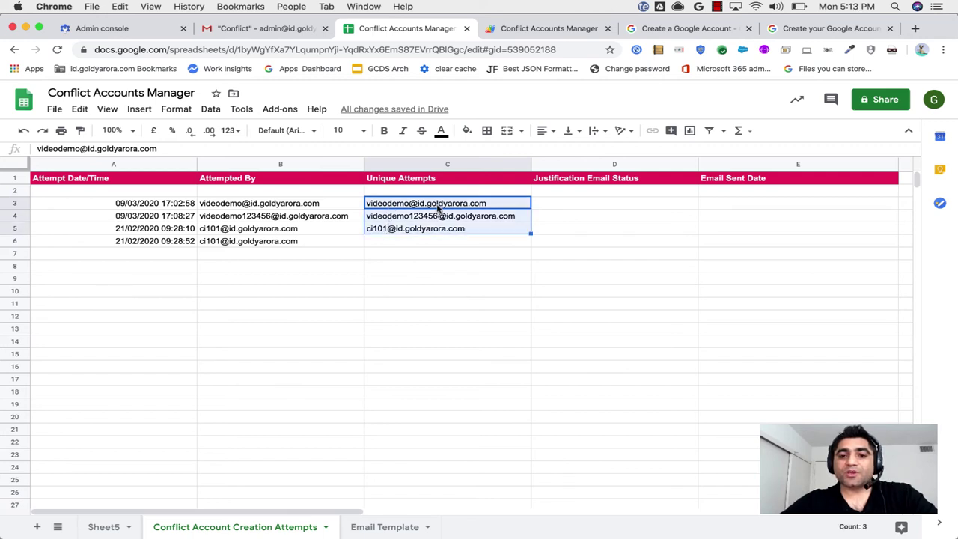
left_click(569, 208)
key("Left")
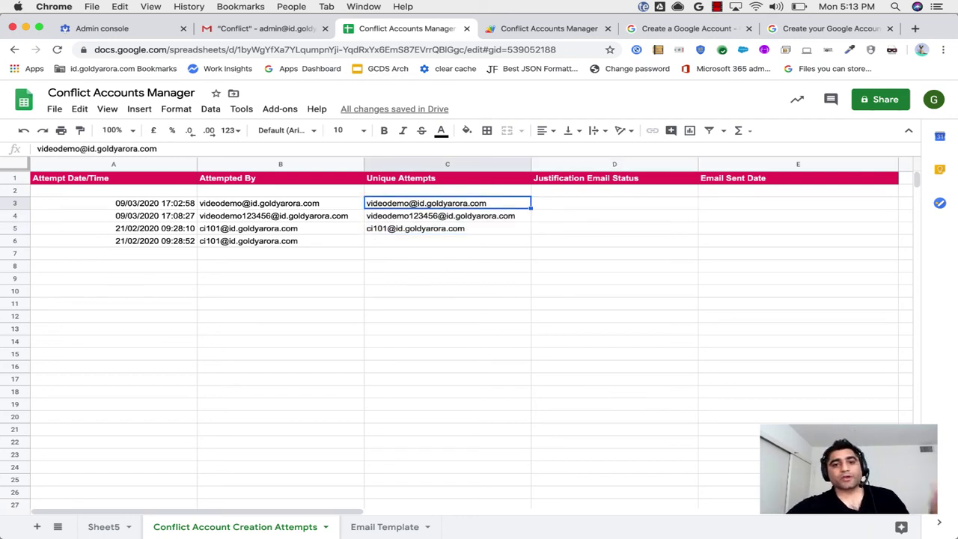
Browse the Conflict Accounts Manager add-on menu without running it, then return to the extractEmails script.
left_click(292, 117)
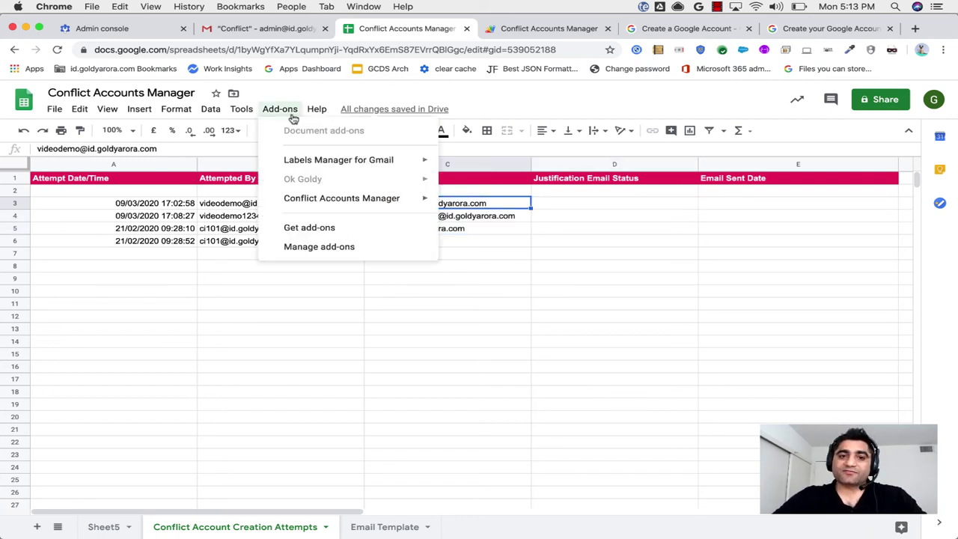
mouse_move(384, 201)
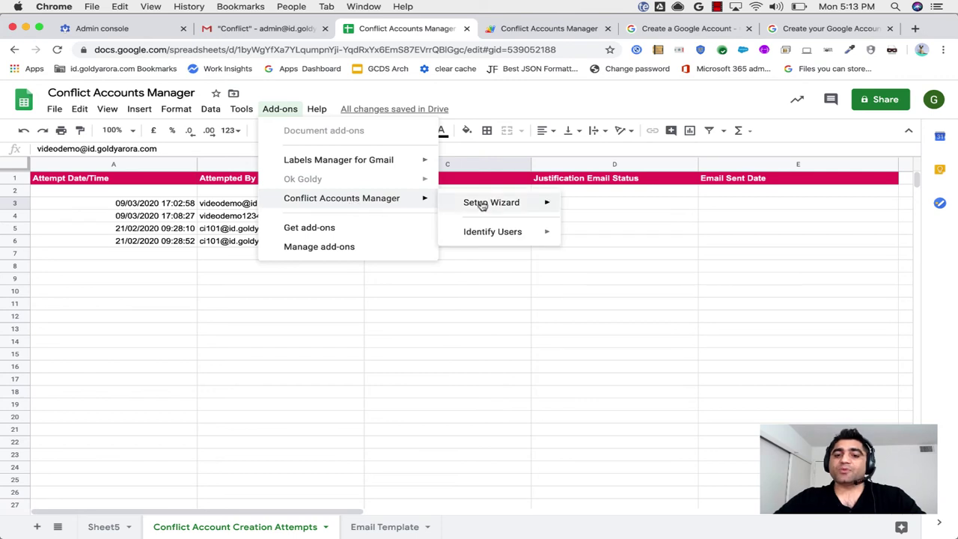
mouse_move(542, 204)
left_click(206, 203)
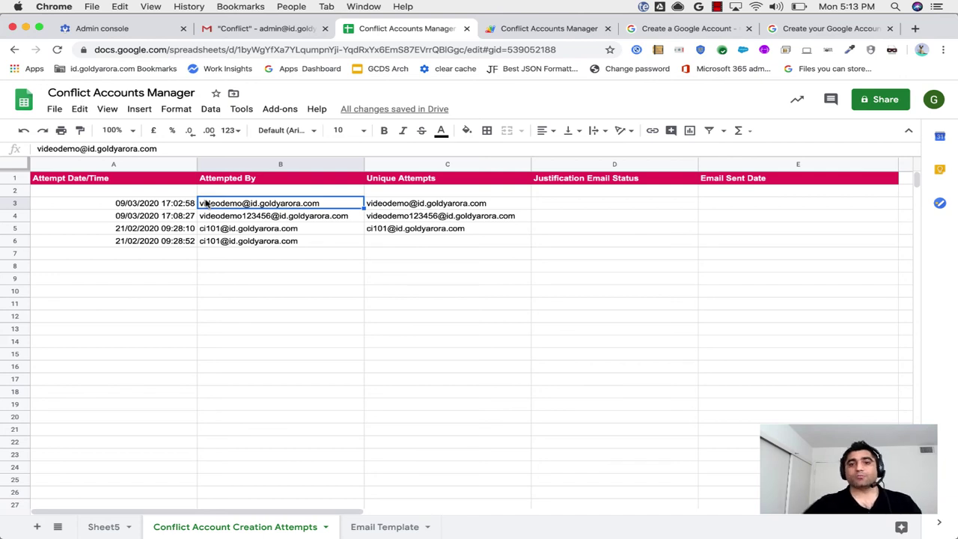
left_click(496, 30)
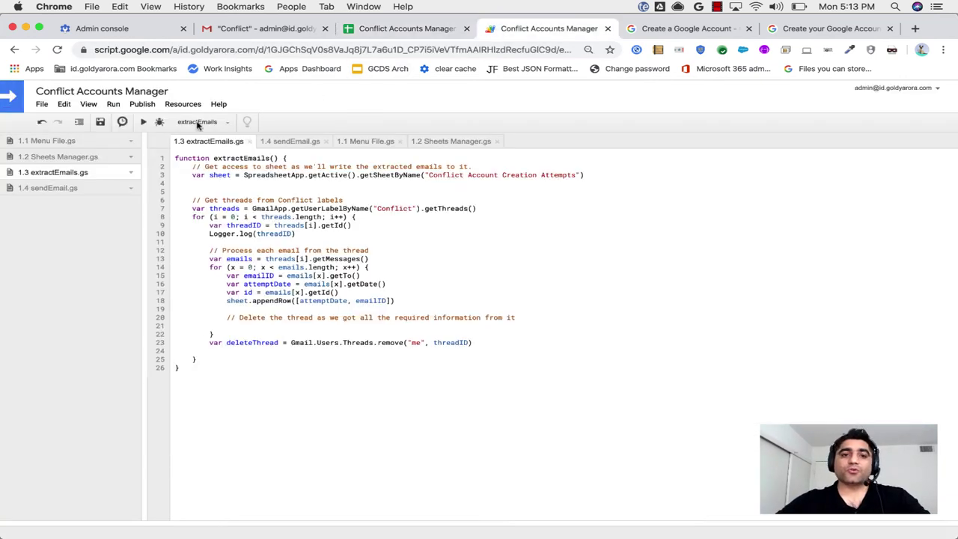
Open the bound script via Tools > Script editor, dismiss the V8 notice, and go to Triggers.
left_click(401, 31)
left_click(241, 110)
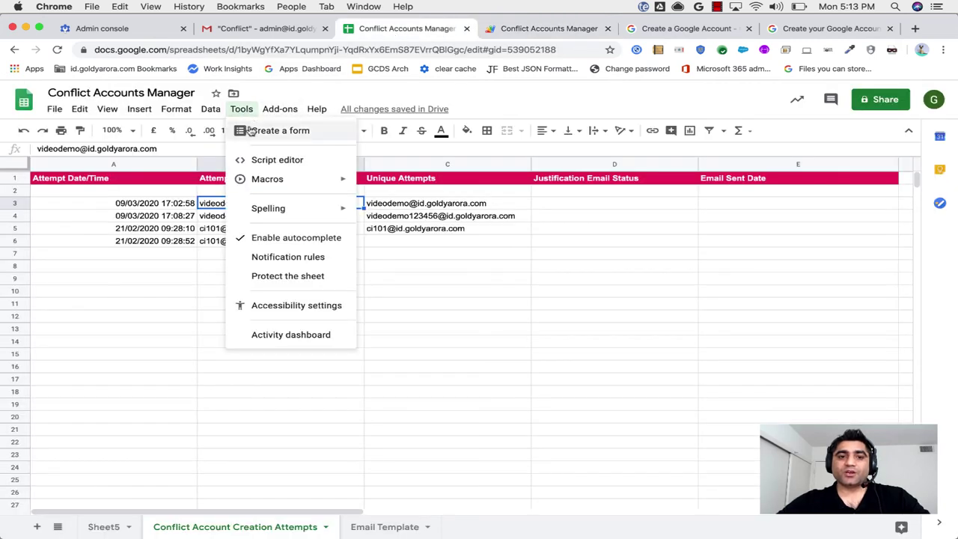
left_click(275, 160)
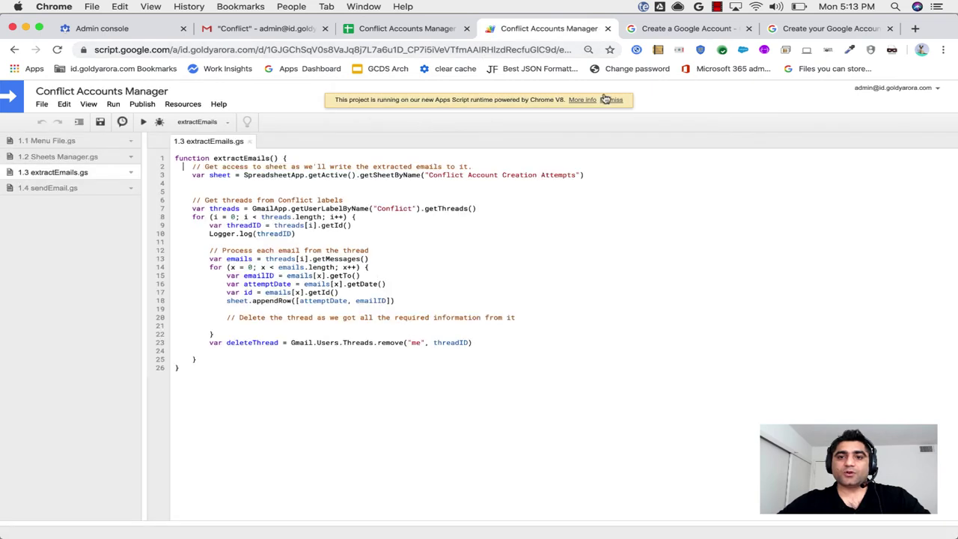
left_click(607, 100)
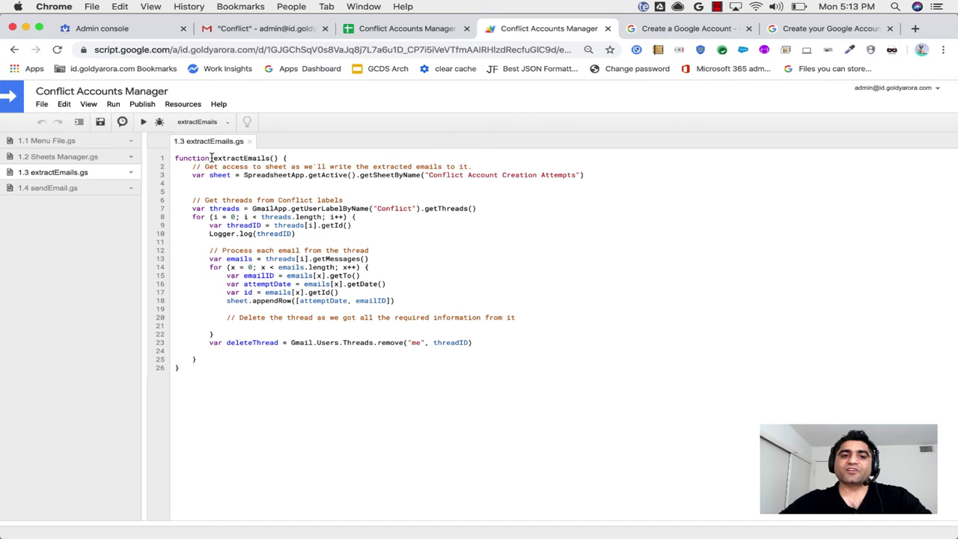
left_click_drag(213, 158, 266, 160)
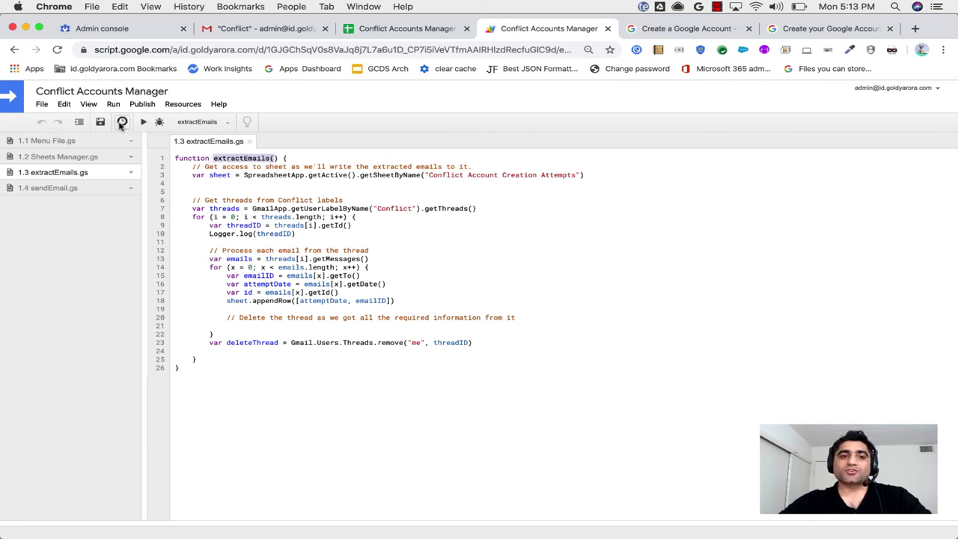
left_click(122, 122)
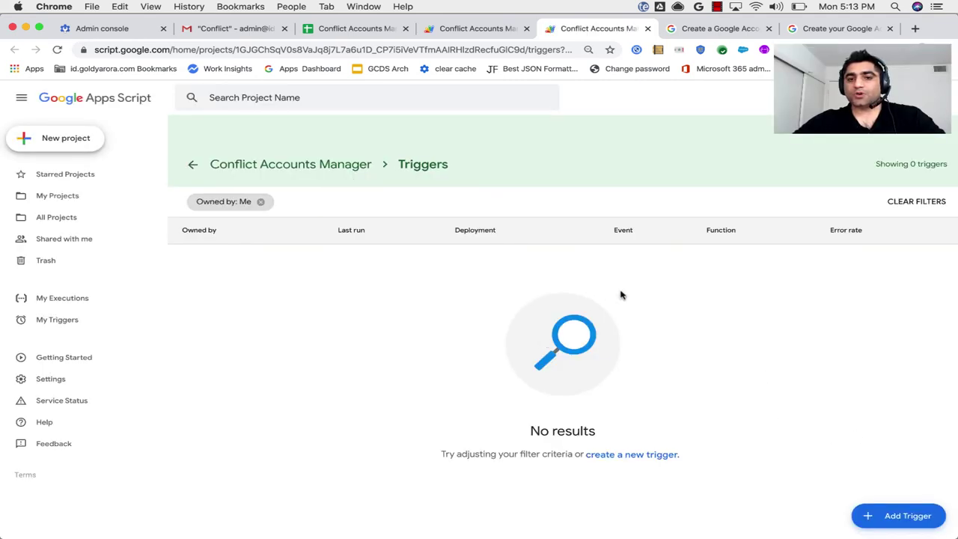
Save an extractEmails trigger on Head: time-driven, Hour timer, every hour, notify failures immediately.
left_click(869, 517)
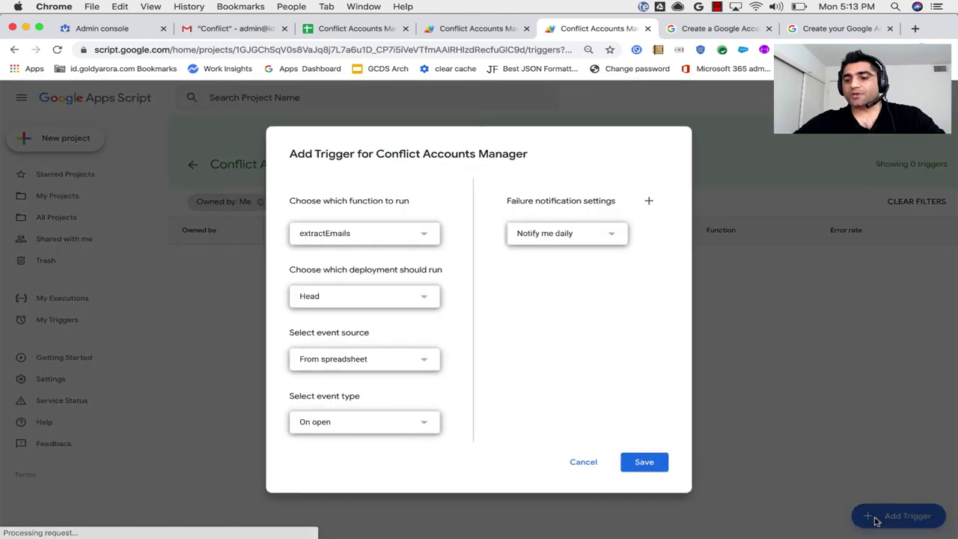
left_click(394, 240)
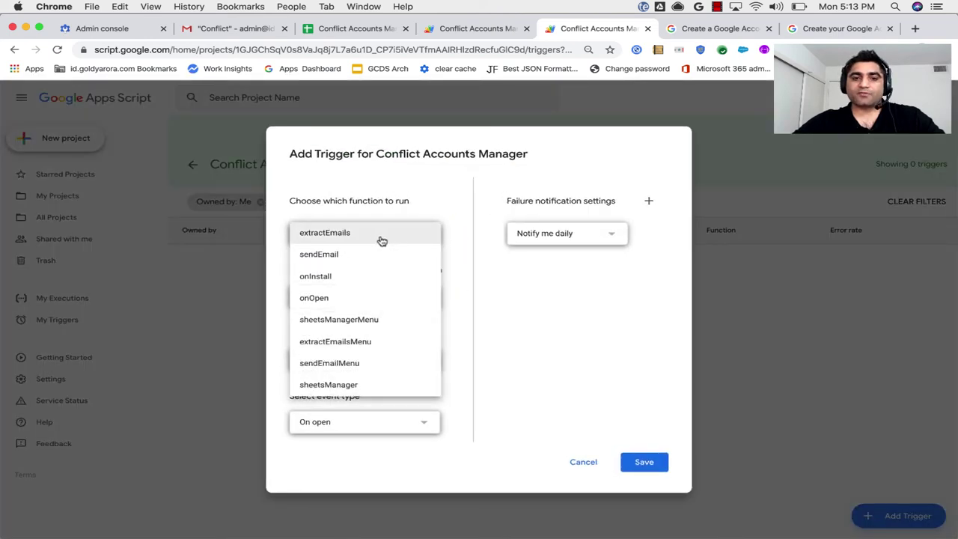
left_click(322, 239)
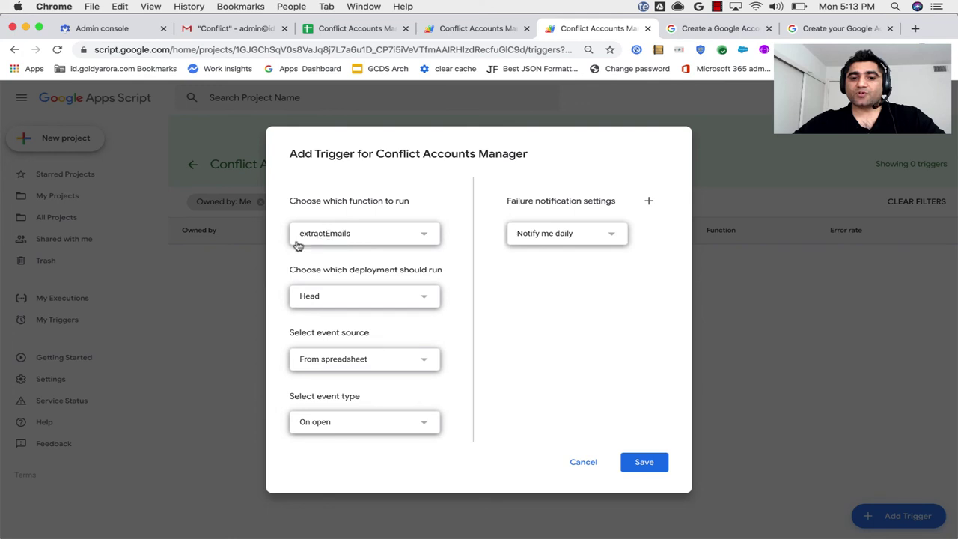
left_click(385, 359)
left_click(333, 382)
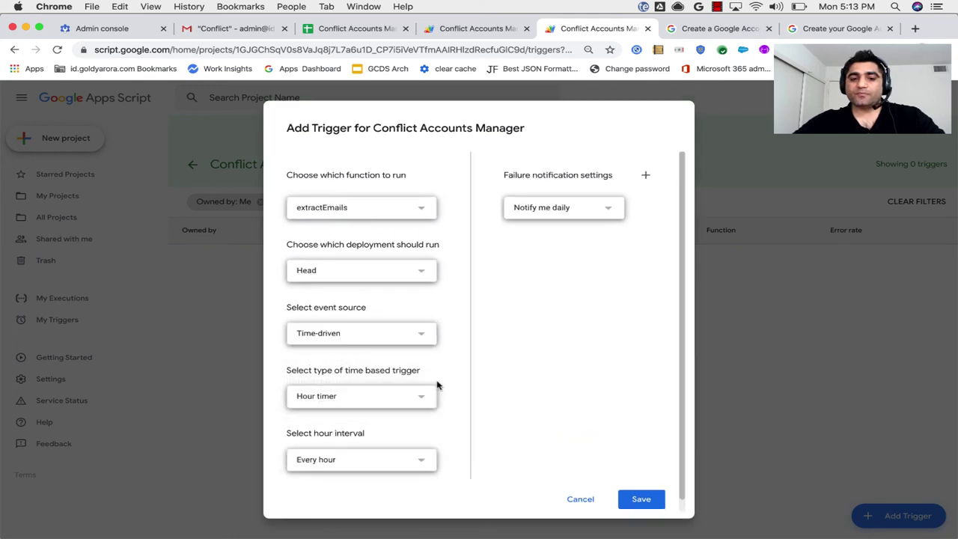
left_click(399, 387)
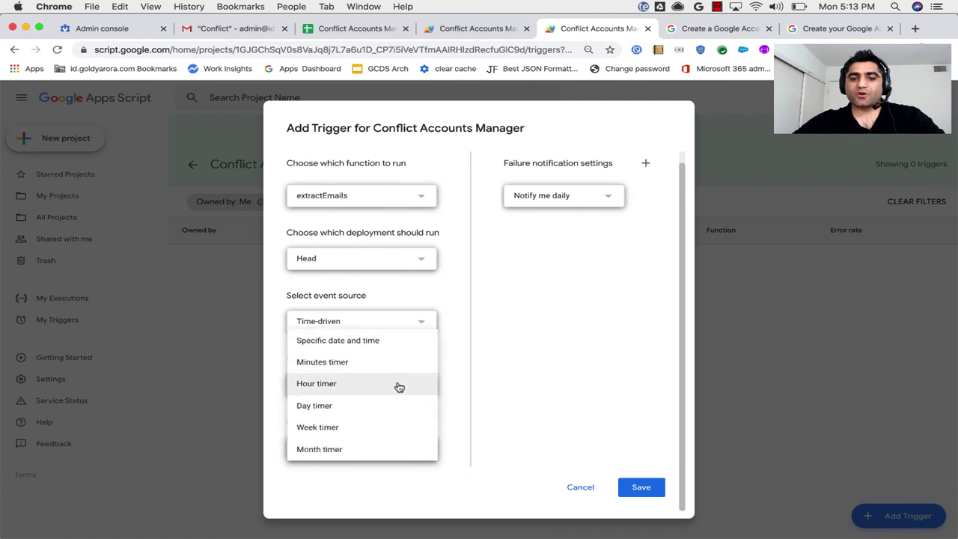
left_click(346, 385)
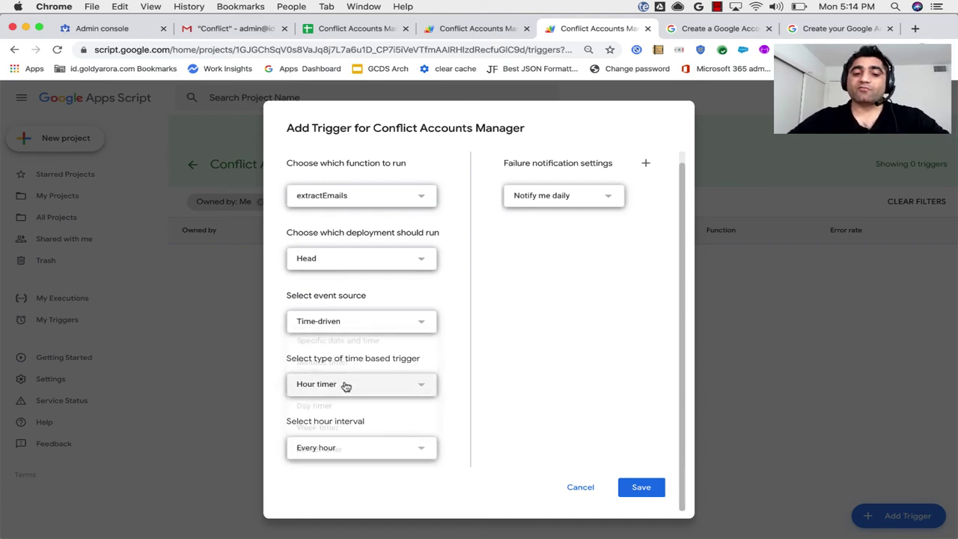
left_click(361, 449)
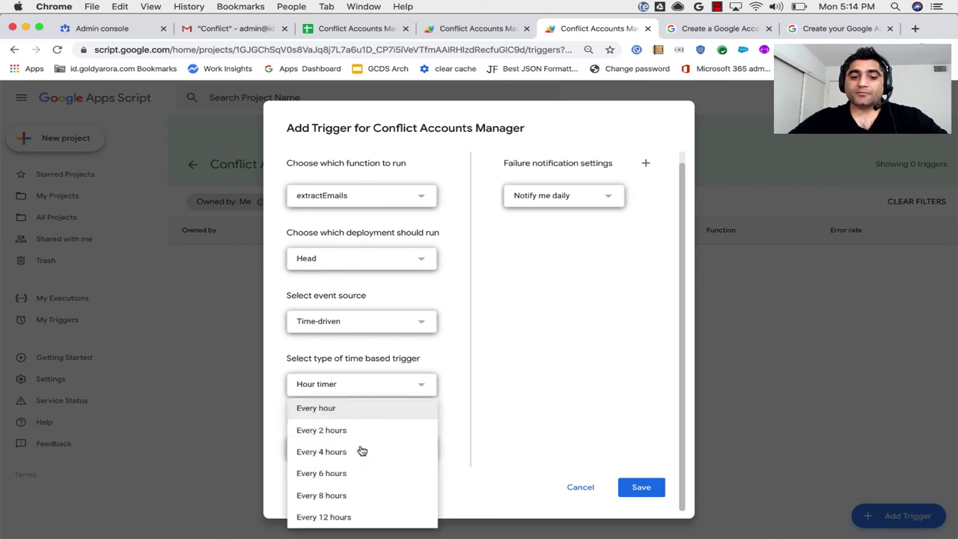
left_click(330, 410)
left_click(596, 204)
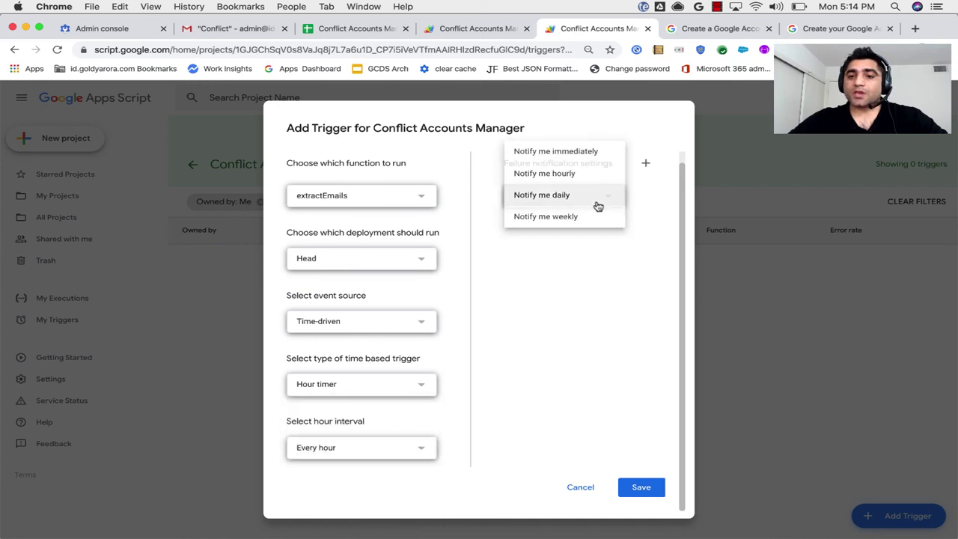
left_click(544, 154)
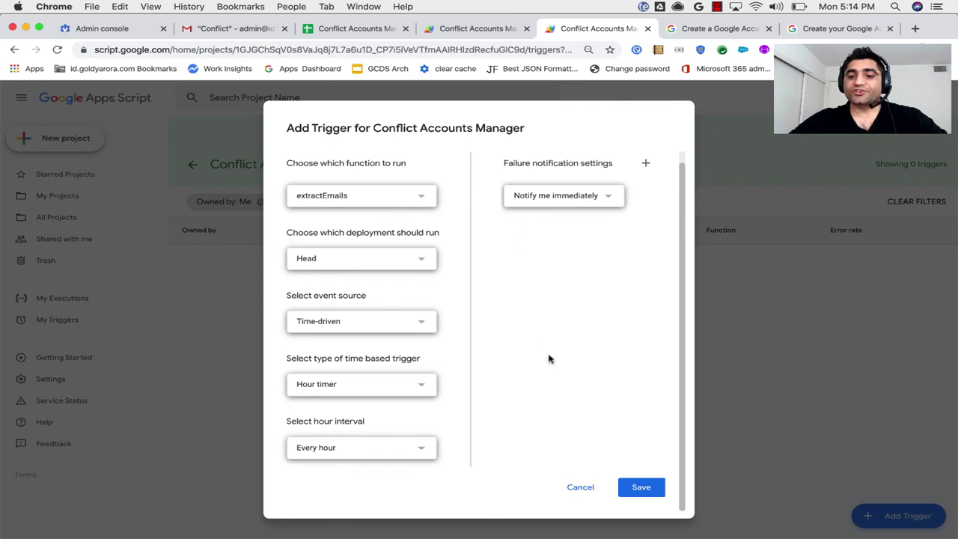
left_click(643, 487)
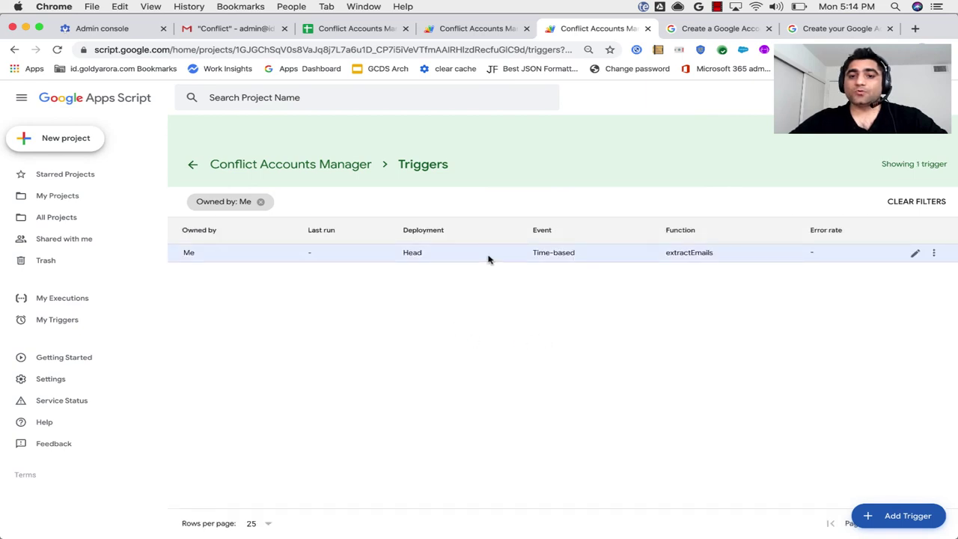
Browse the Conflict Accounts Manager add-on menu in Sheets without running anything.
left_click(442, 30)
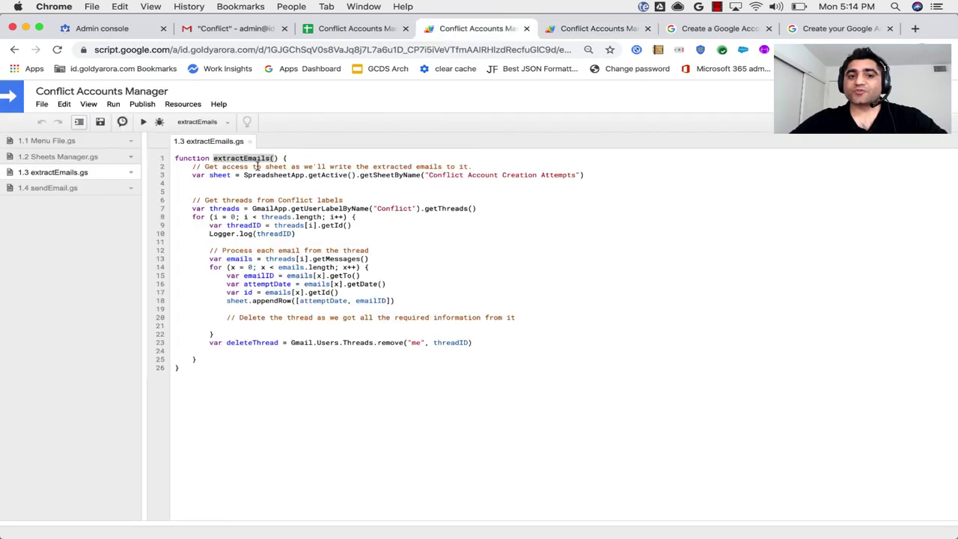
left_click(344, 30)
left_click(279, 109)
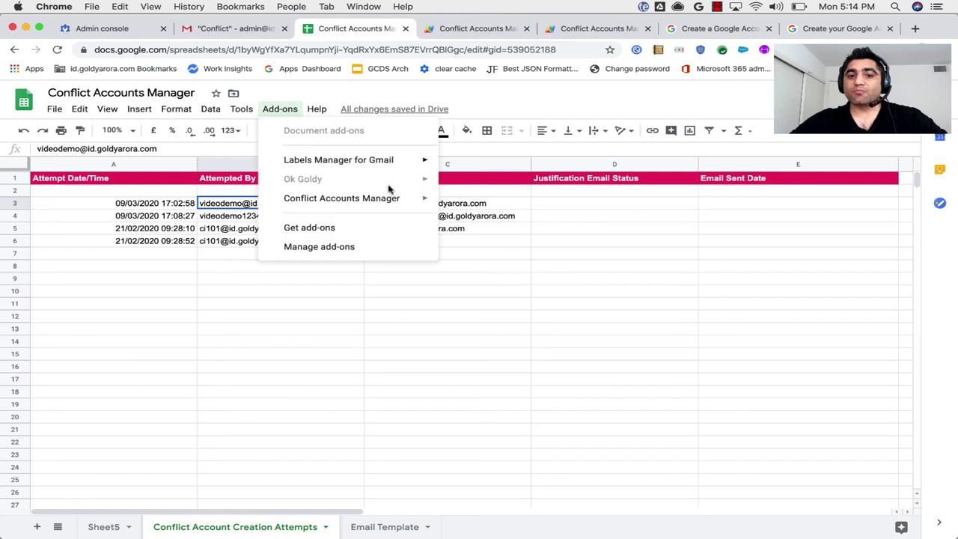
mouse_move(406, 202)
mouse_move(514, 241)
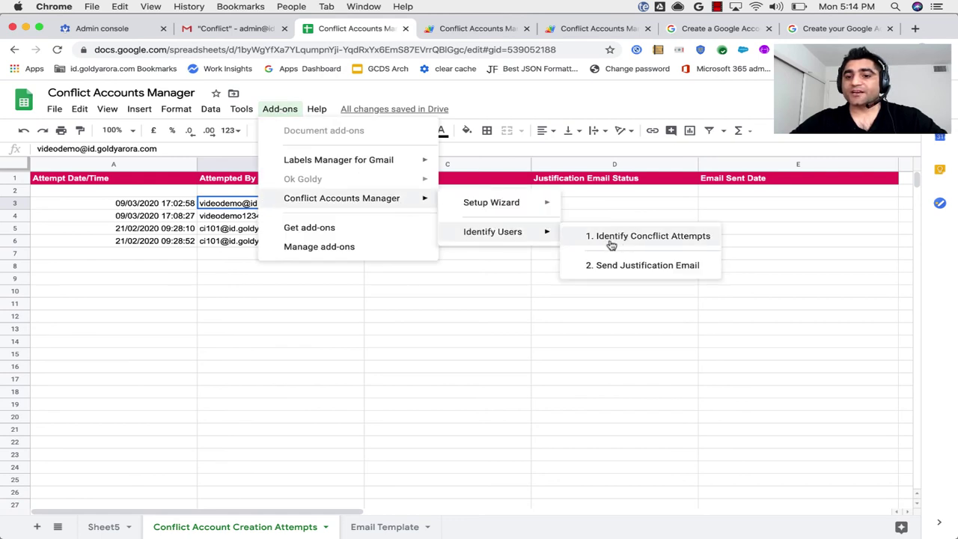
left_click(610, 201)
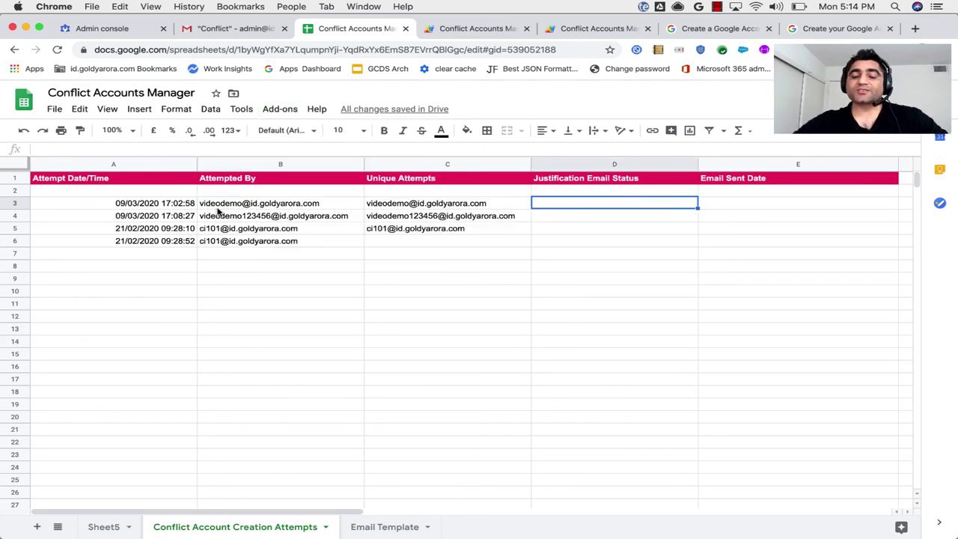
Confirm Gmail's Conflict label is empty, then inspect cells B6, B7, C6 and the Justification Email Status column.
left_click(212, 30)
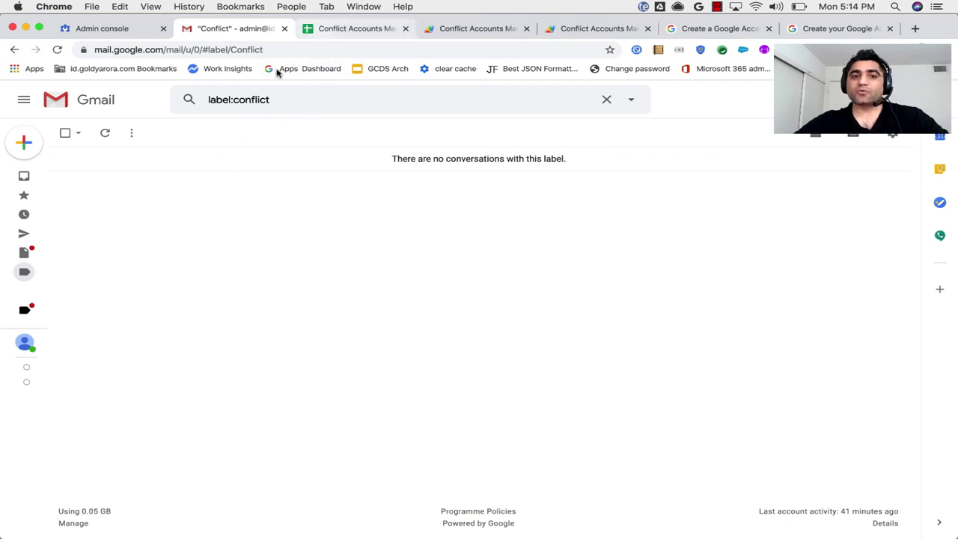
left_click(343, 30)
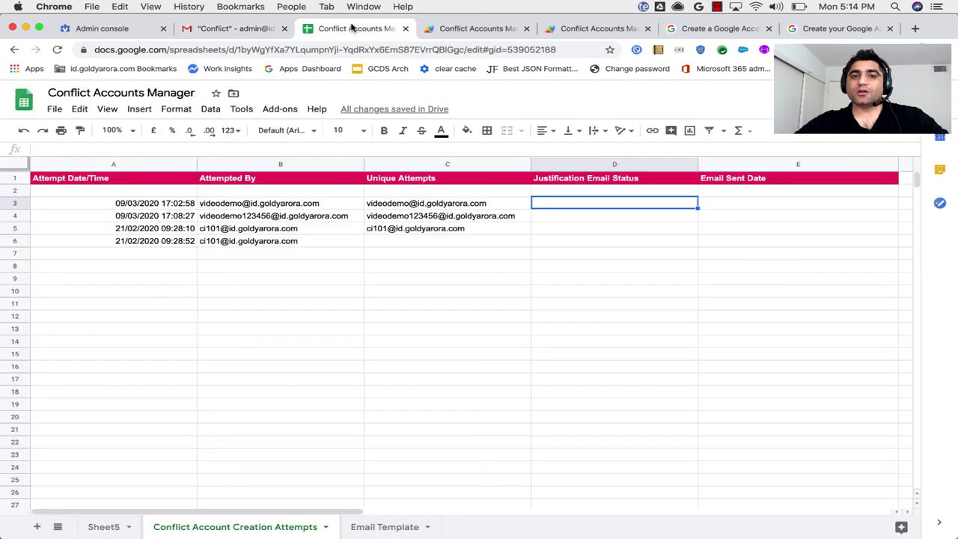
left_click(220, 242)
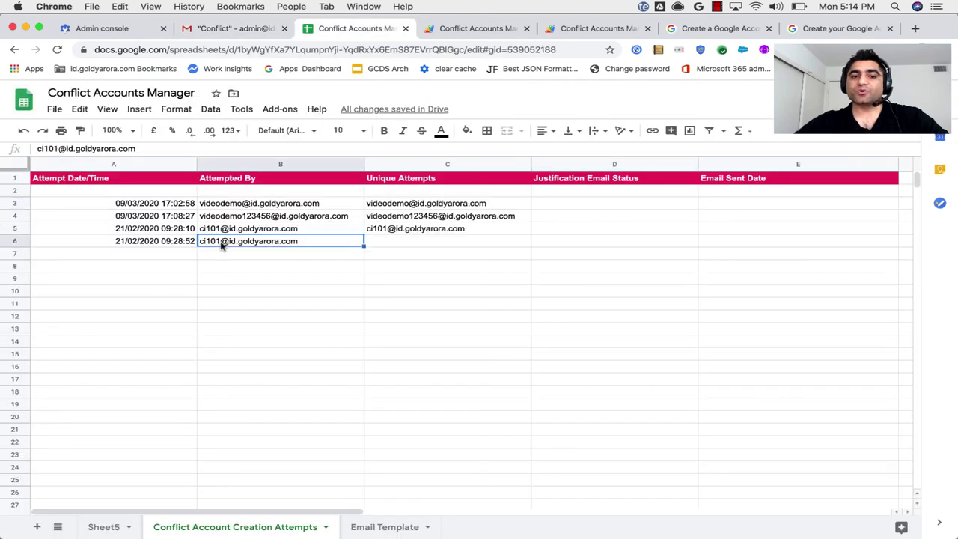
left_click(217, 258)
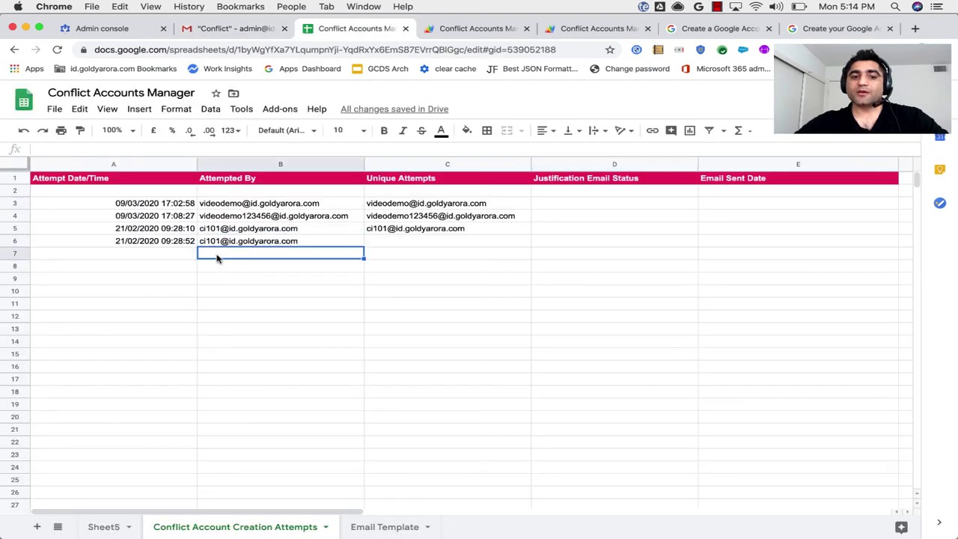
left_click(381, 243)
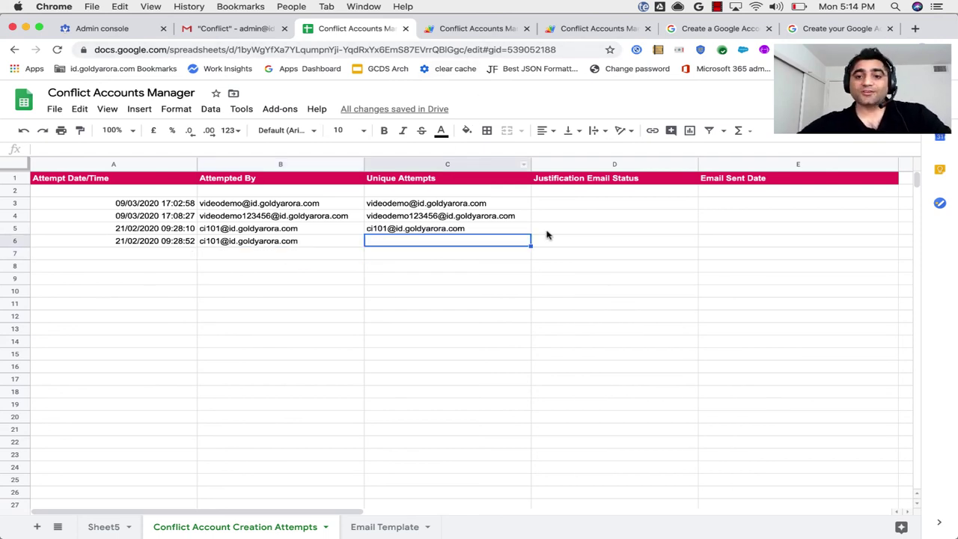
left_click(572, 166)
Revisit the add-on menu without running it, then switch to the Apps Script Triggers page.
left_click(279, 109)
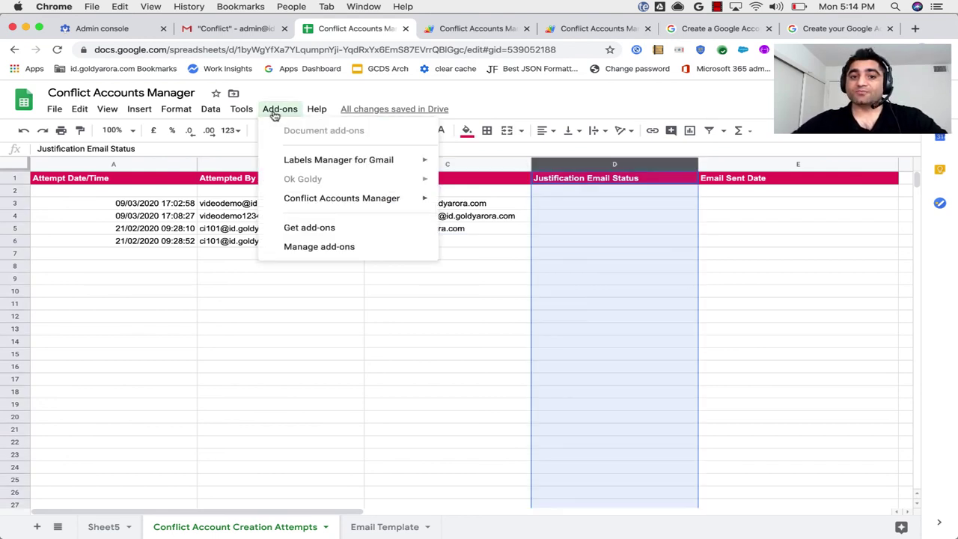
mouse_move(434, 200)
mouse_move(521, 240)
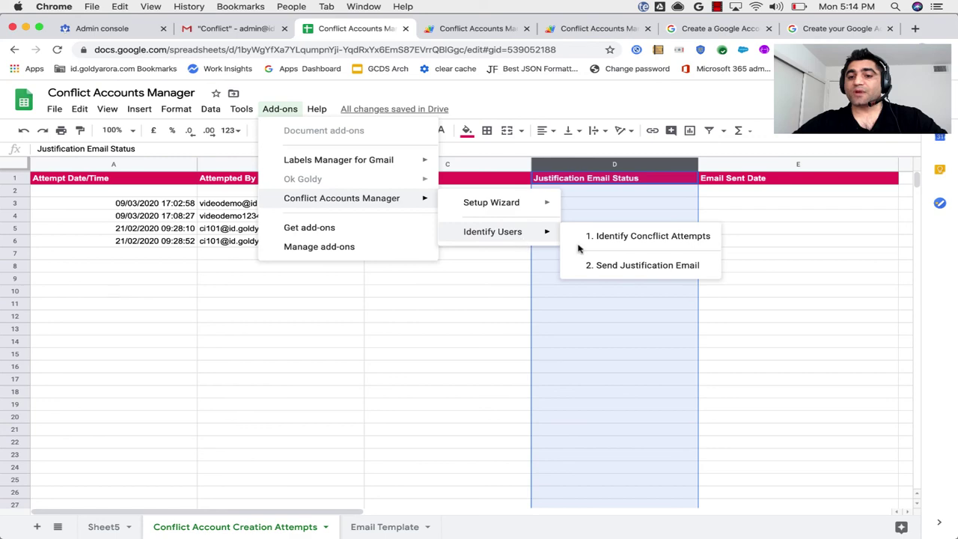
left_click(594, 265)
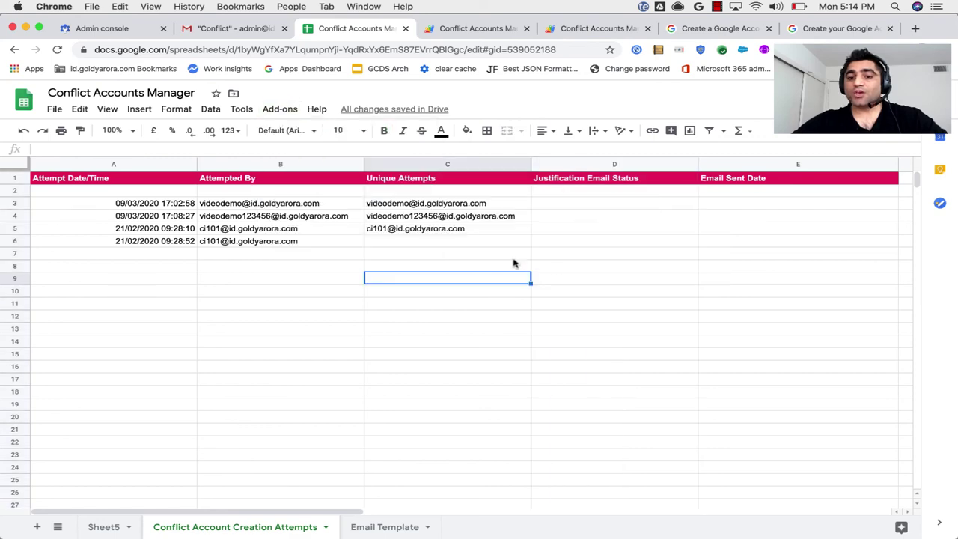
left_click(472, 30)
Open 1.4 sendEmail.gs, highlight the sendEmail function name, then return to the attempts sheet.
left_click(577, 28)
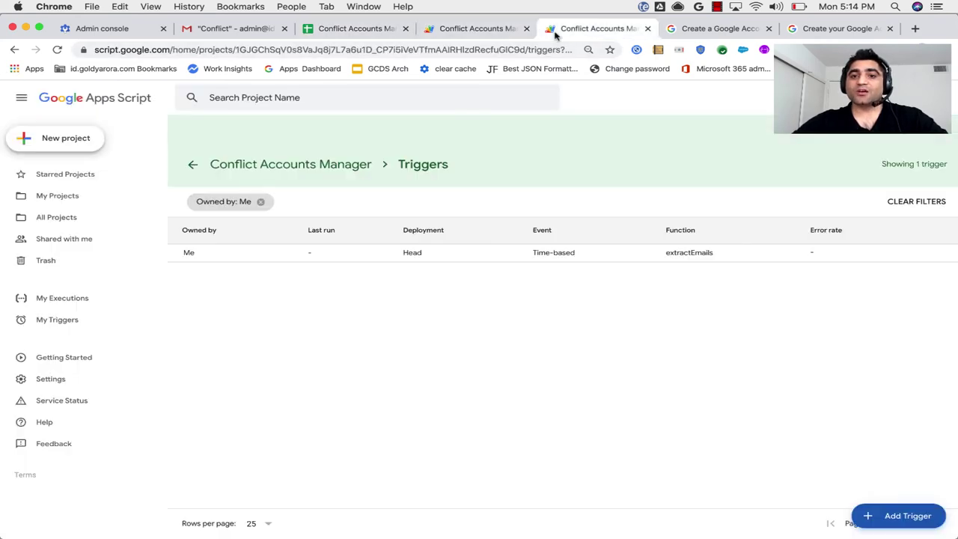
left_click(479, 33)
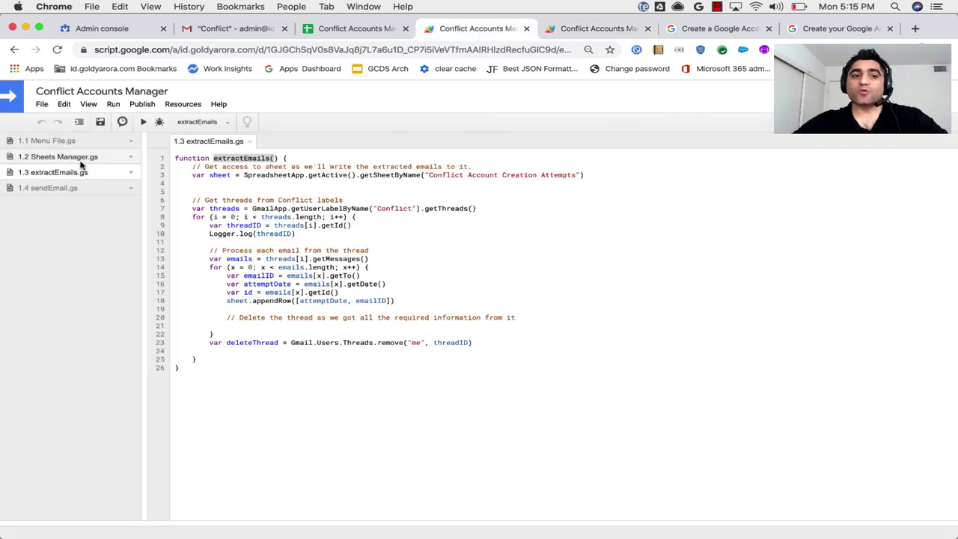
left_click(57, 189)
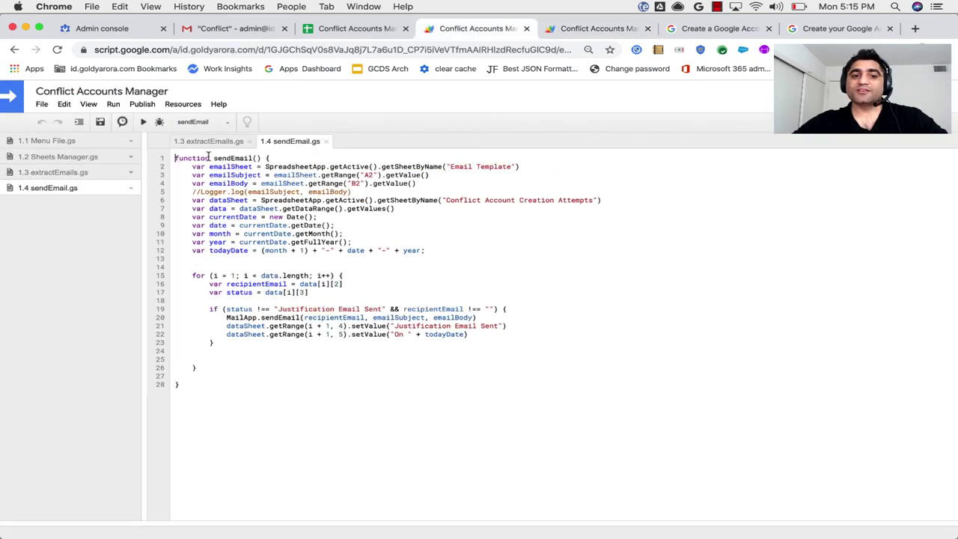
left_click_drag(214, 158, 262, 160)
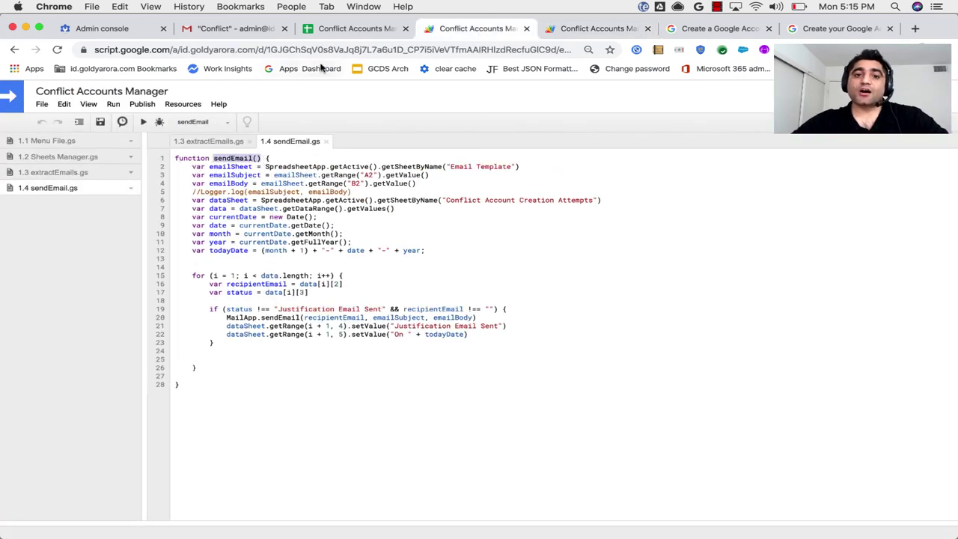
left_click(330, 27)
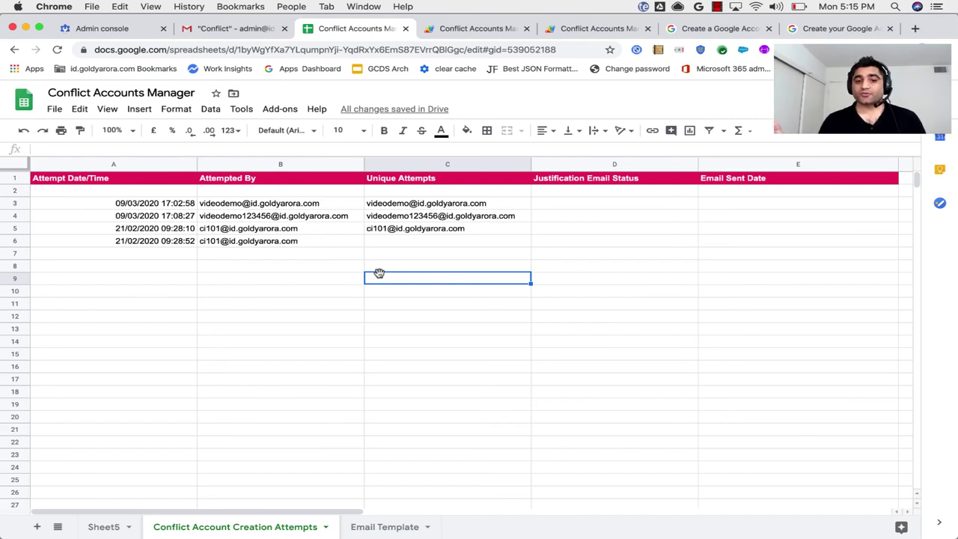
Run Add-ons > Conflict Accounts Manager > Identify Users > 2. Send Justification Email.
left_click(394, 229)
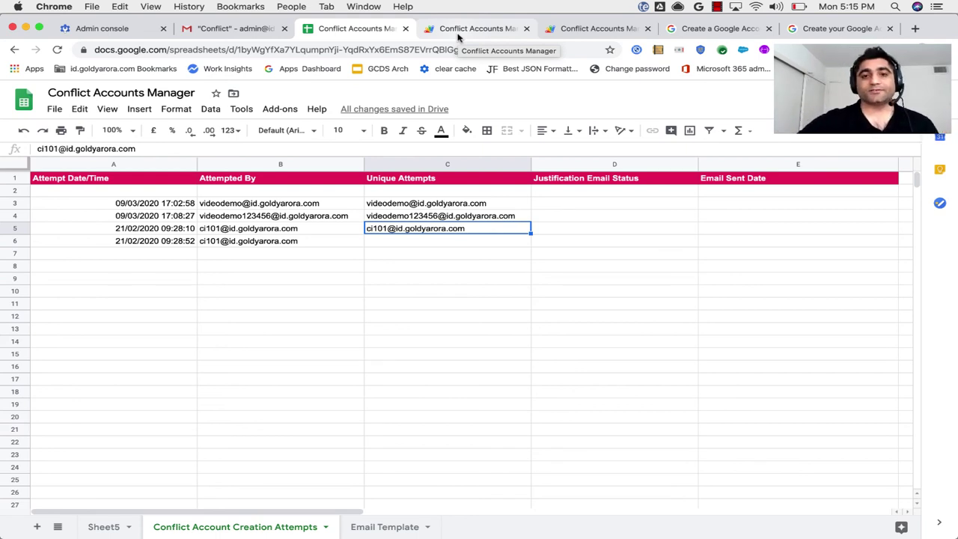
left_click(410, 245)
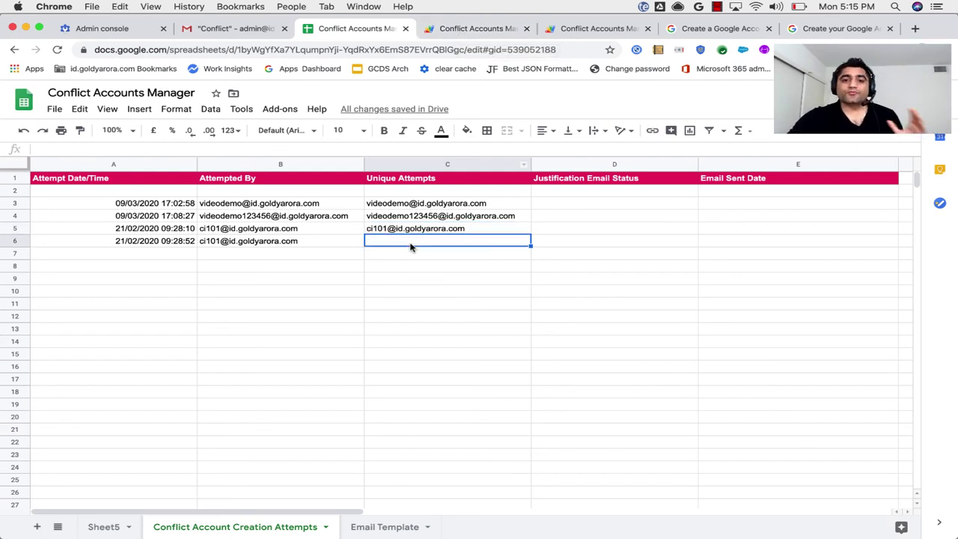
left_click(283, 109)
mouse_move(384, 200)
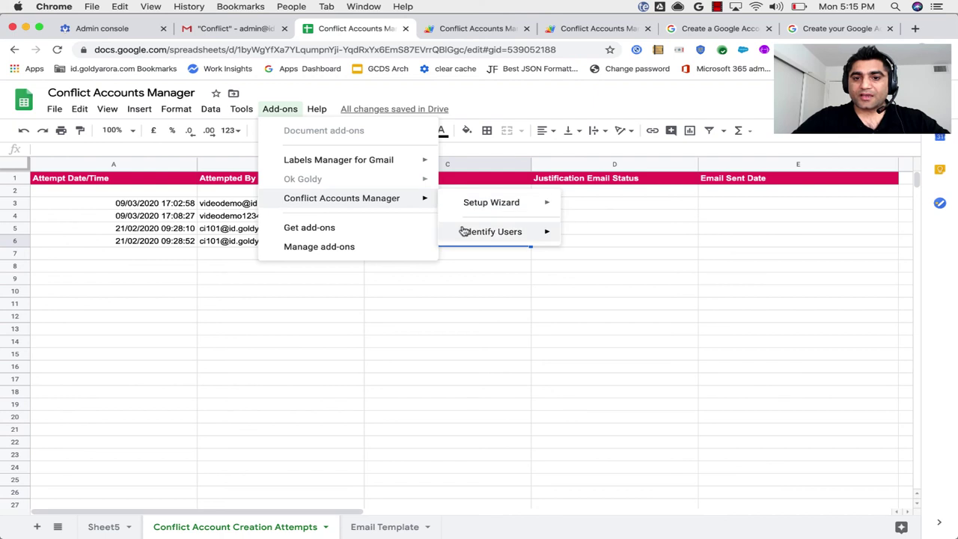
mouse_move(464, 232)
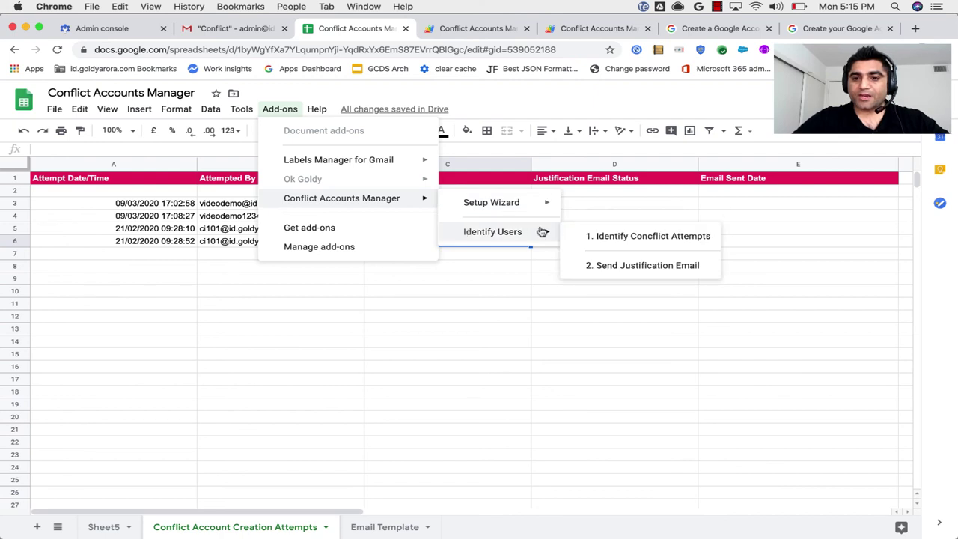
left_click(581, 229)
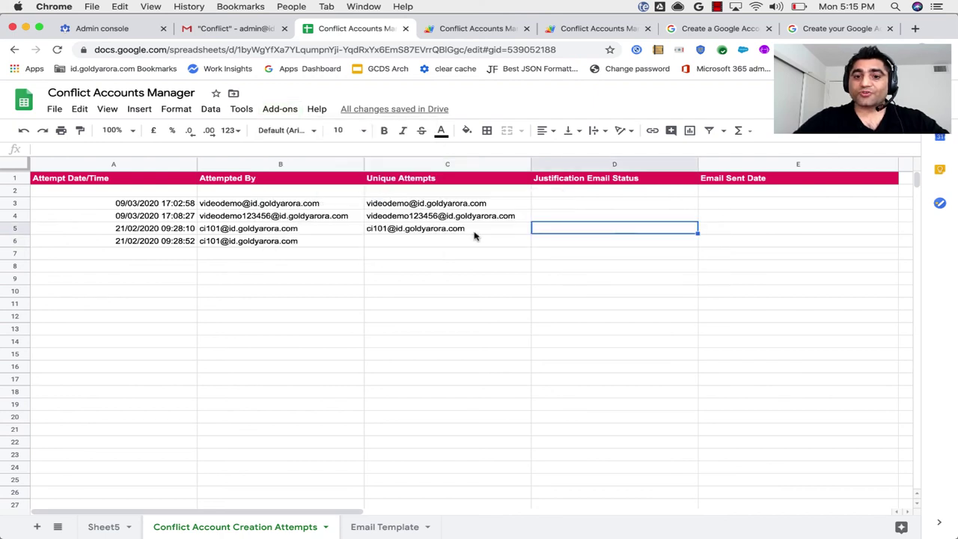
left_click(280, 109)
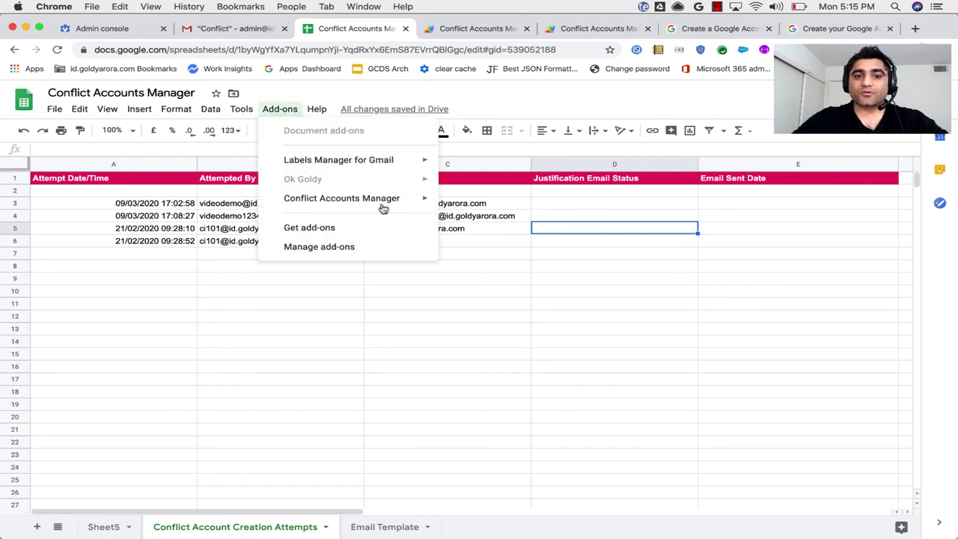
mouse_move(385, 202)
mouse_move(475, 234)
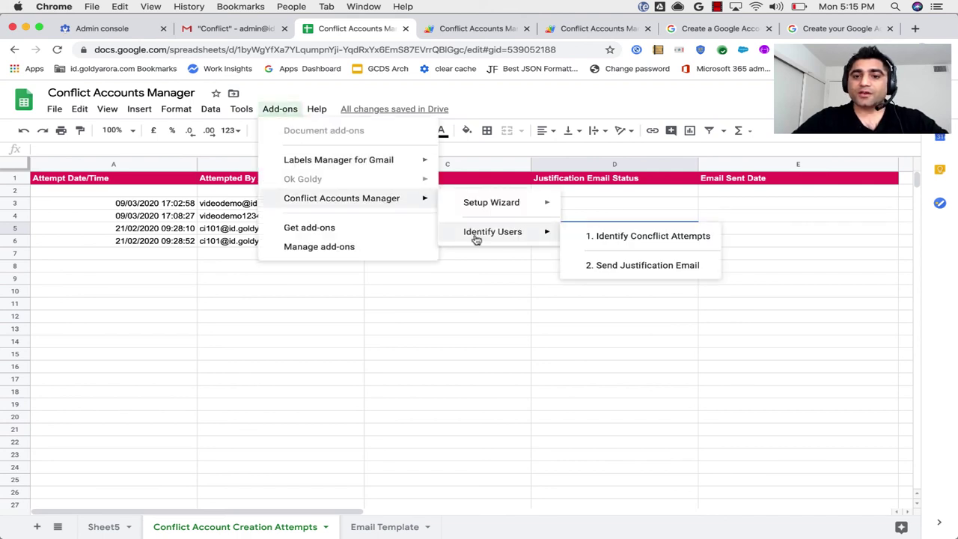
left_click(620, 266)
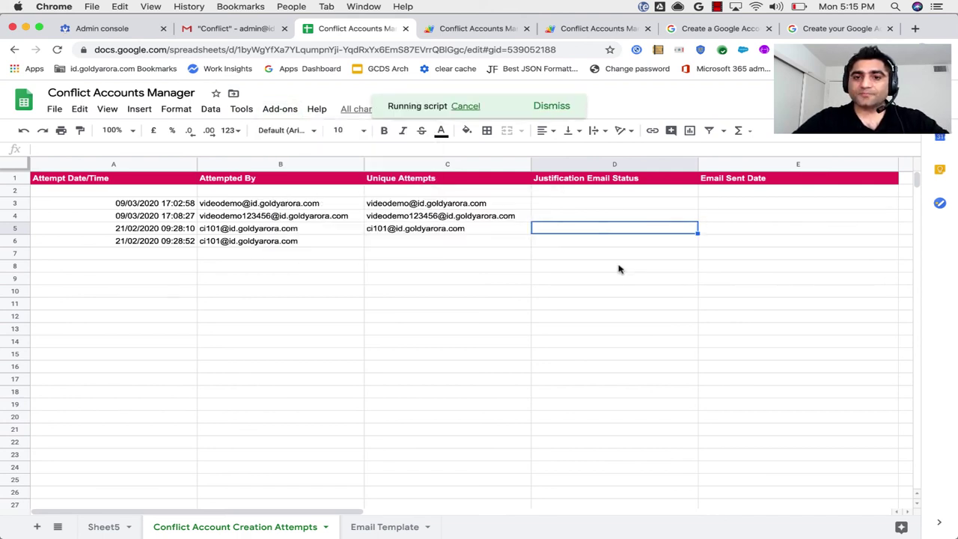
Review C3:C5 addresses with their 'Justification Email Sent' statuses and 'On 3-9-2020' sent dates.
left_click(428, 208)
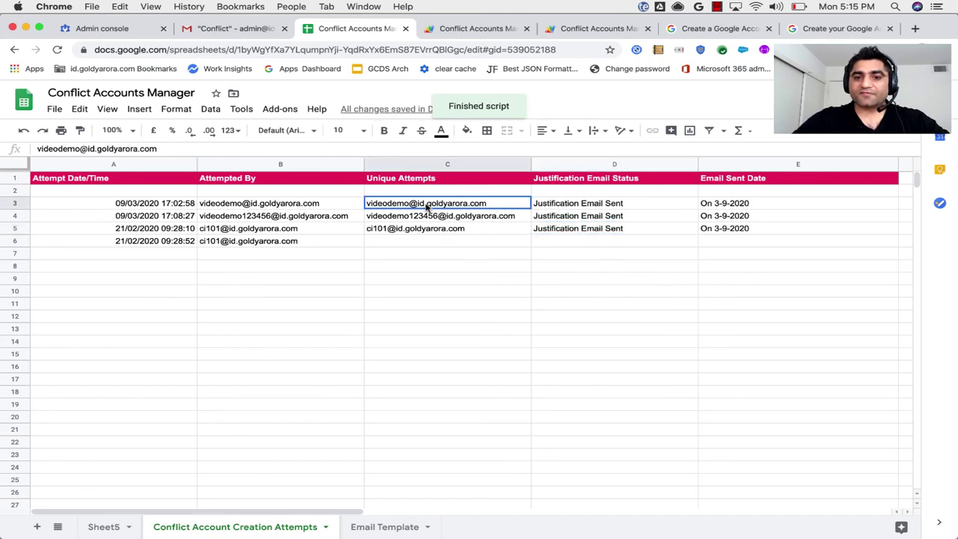
left_click_drag(428, 207, 426, 229)
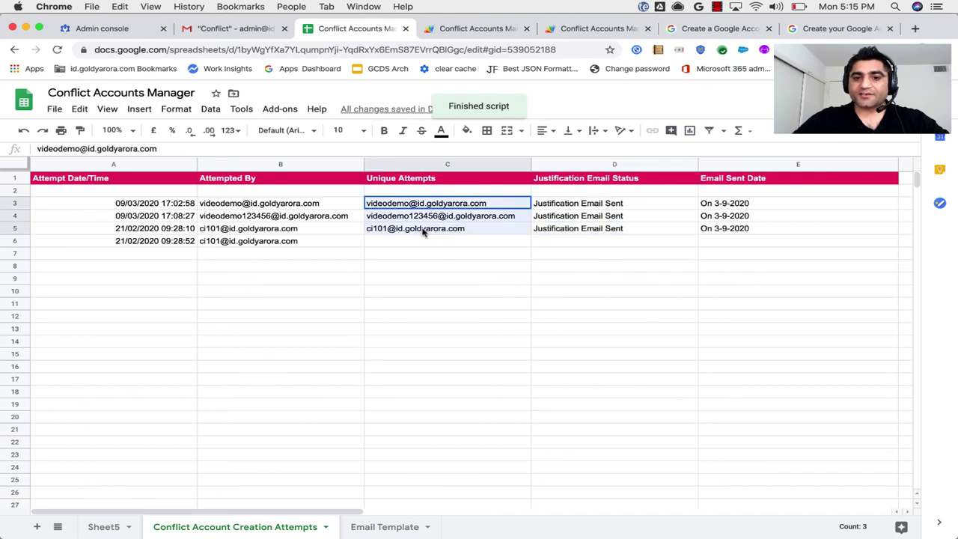
left_click(554, 208)
left_click_drag(556, 209, 556, 230)
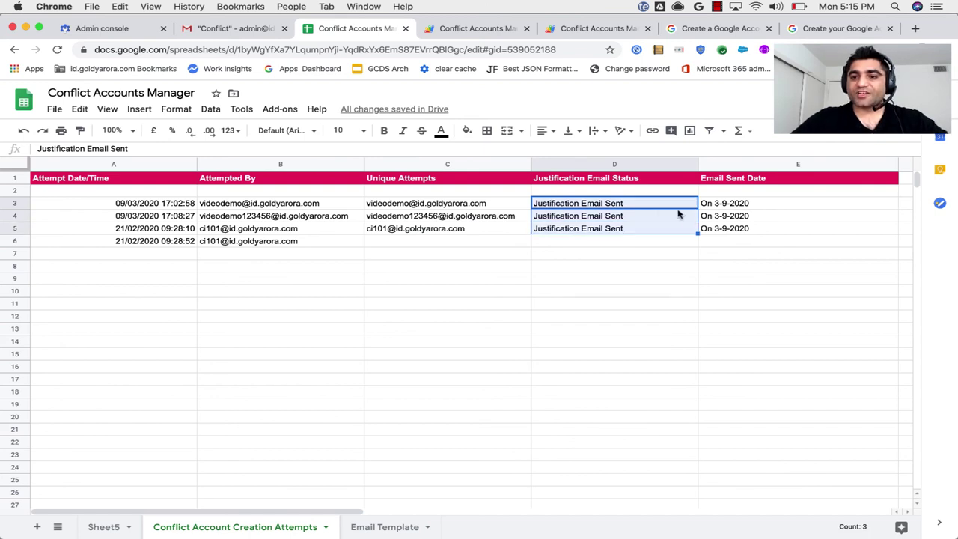
left_click(711, 209)
key("shift+Down")
key("shift+Down")
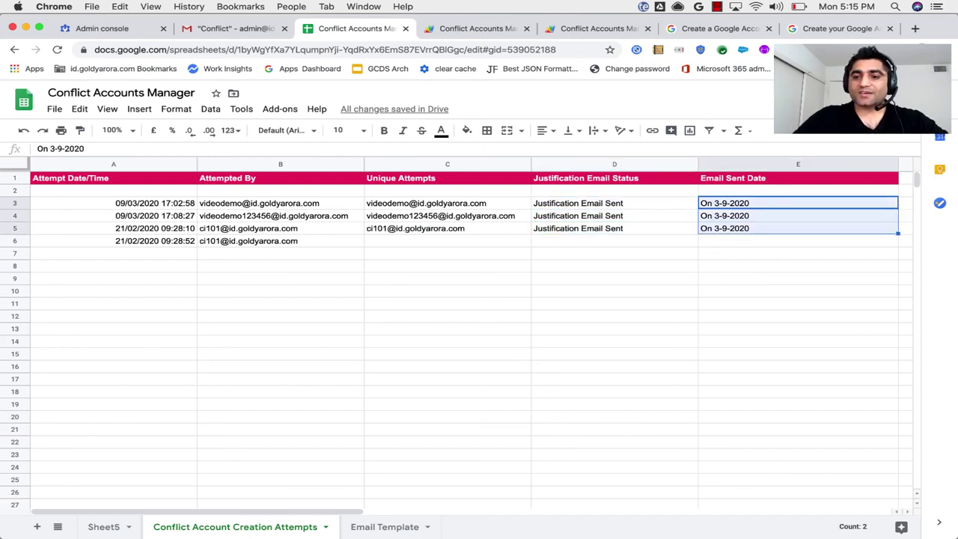
left_click(625, 227)
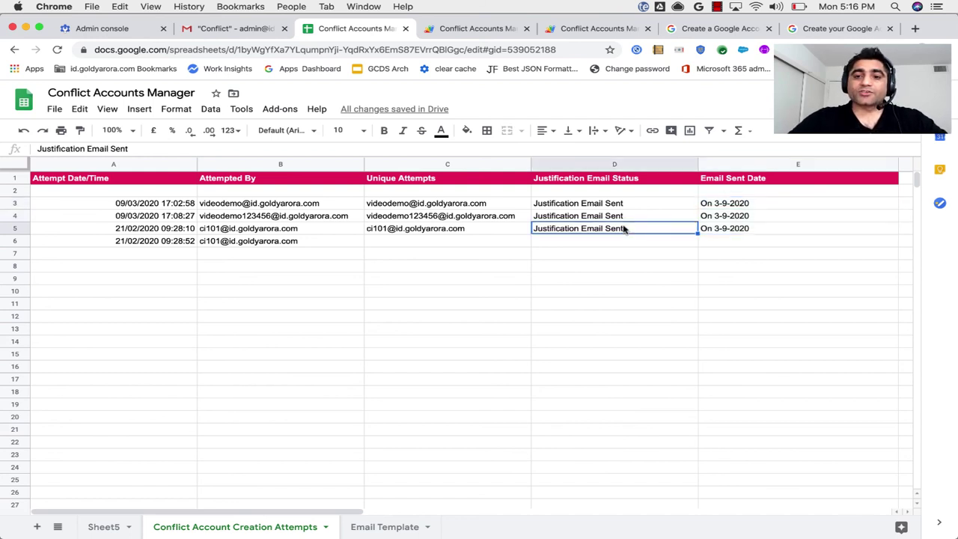
Add a new attempt in B7 by pasting B6's address with 'd' appended, and check C6 updates.
left_click(302, 242)
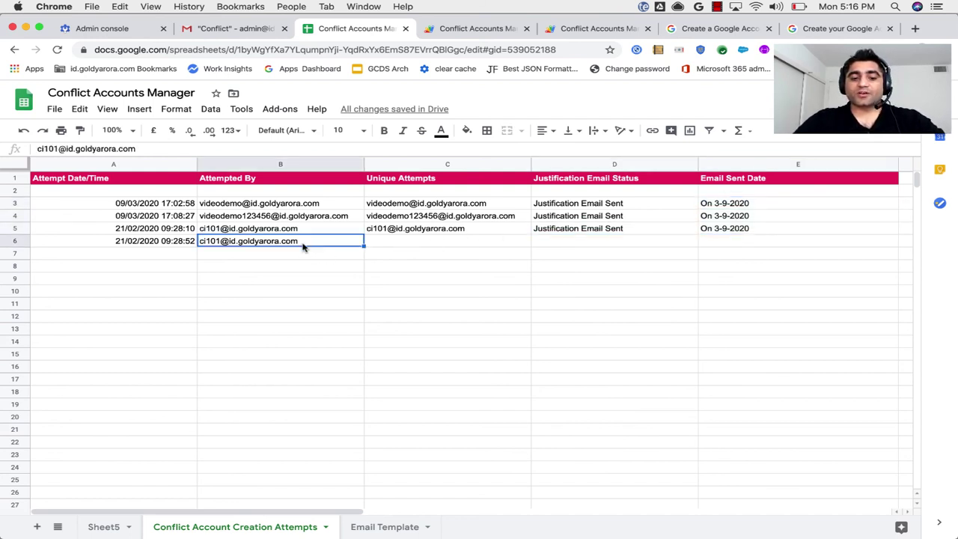
key("super+c")
key("Down")
key("super+v")
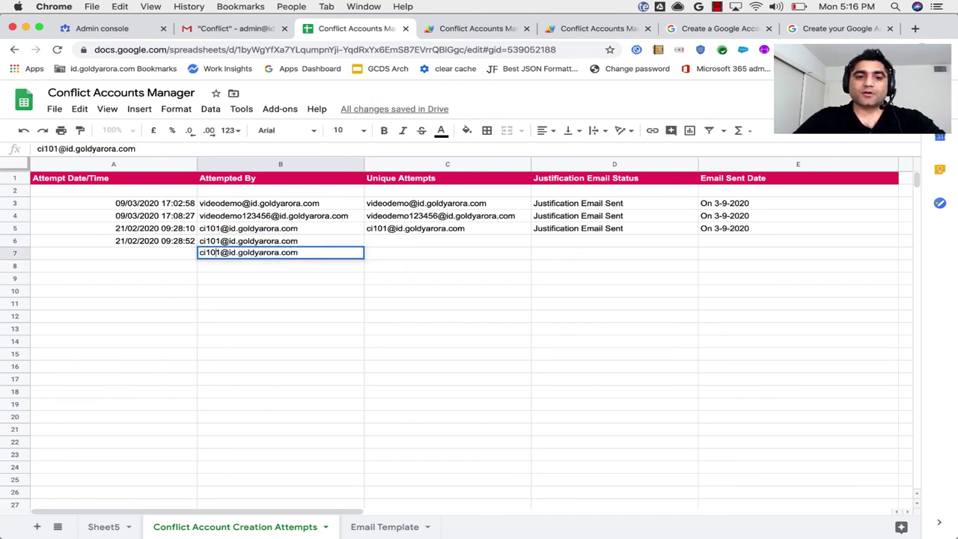
type("d")
key("Tab")
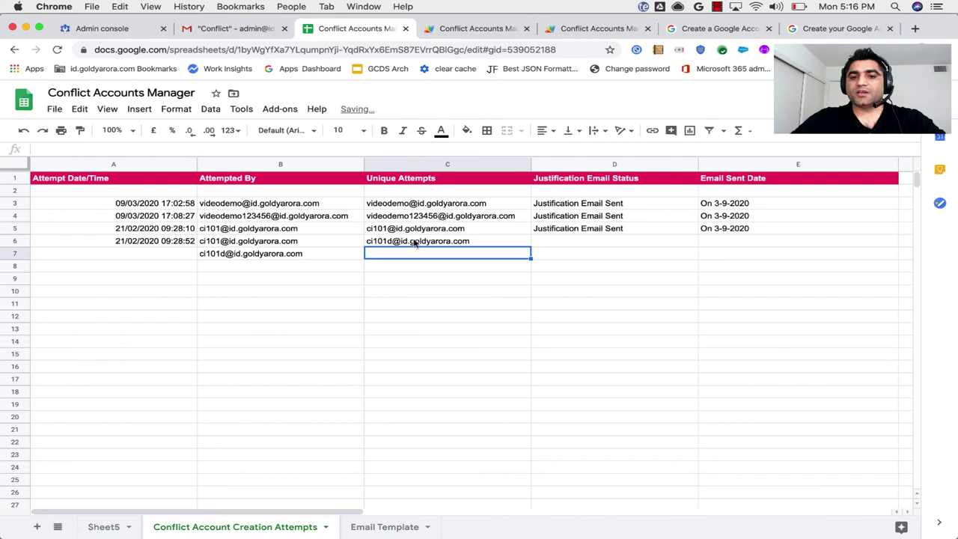
left_click(414, 242)
left_click(555, 241)
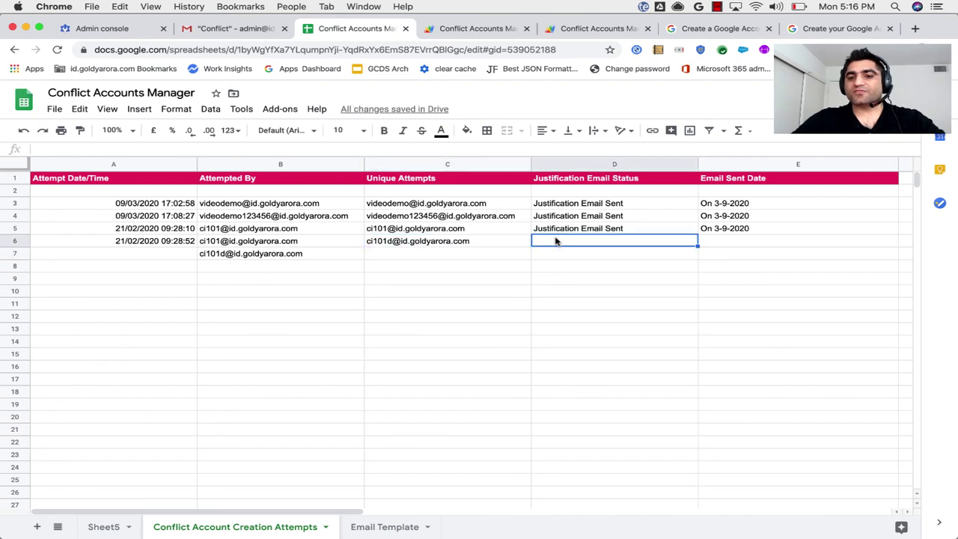
Rerun 2. Send Justification Email for the new conflict attempt.
left_click(281, 110)
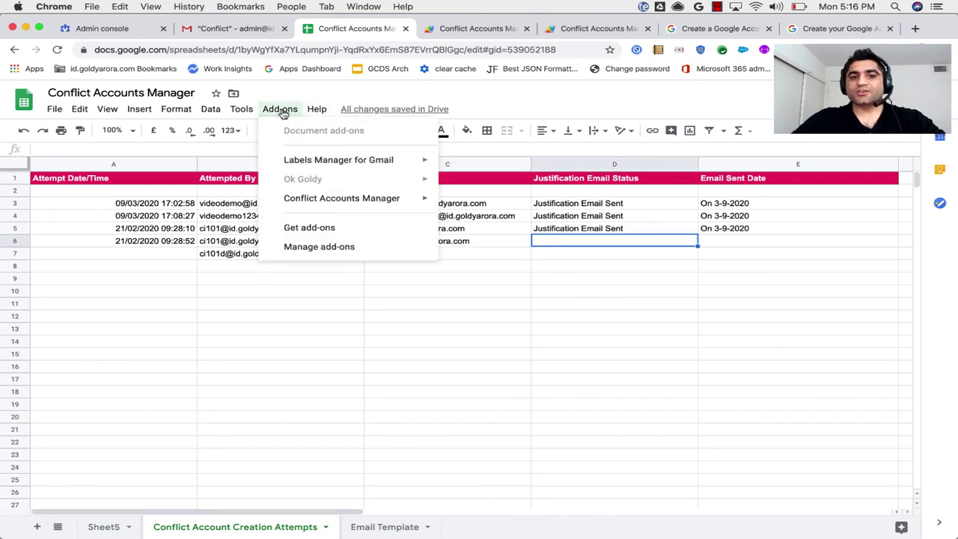
mouse_move(385, 196)
mouse_move(499, 231)
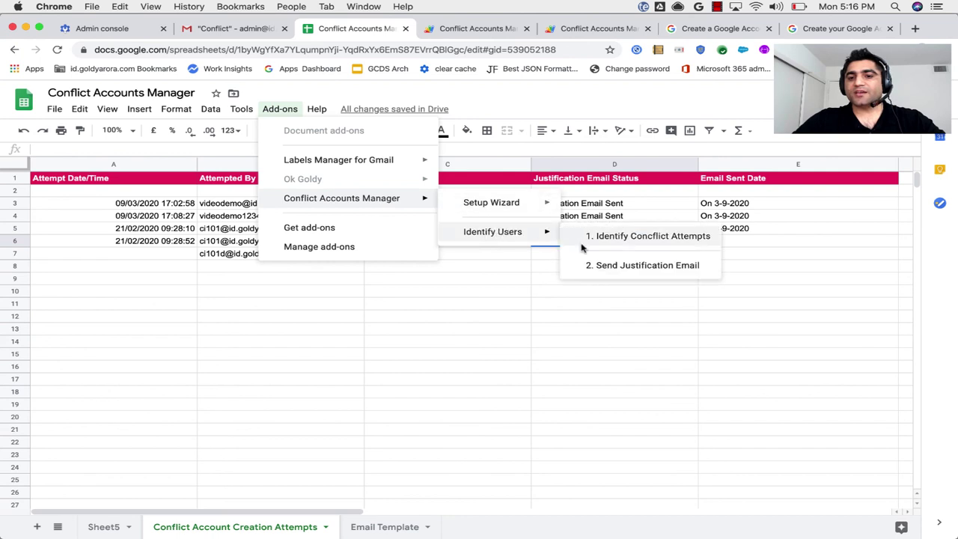
left_click(588, 265)
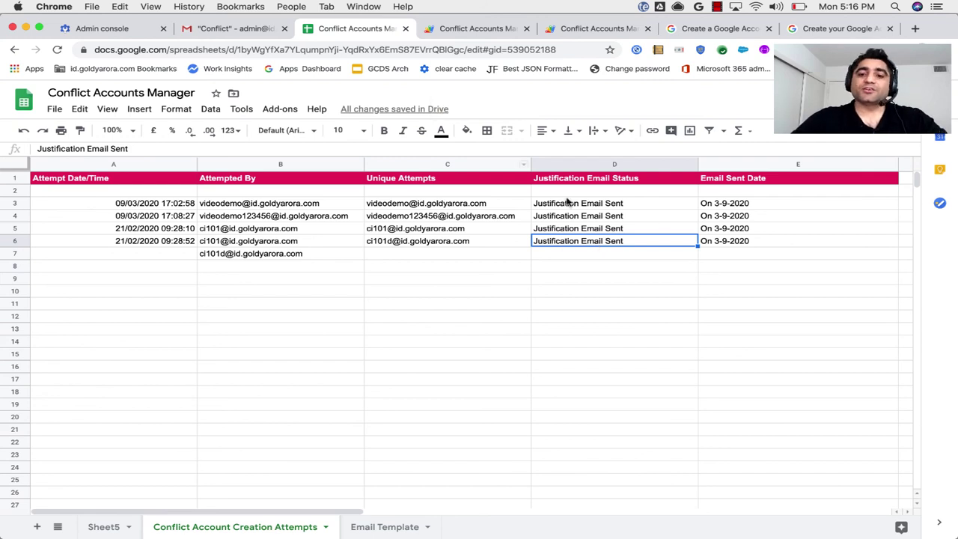
Inspect the Email Template subject in A2 and body in B2, then switch to Gmail's All Mail.
left_click(385, 529)
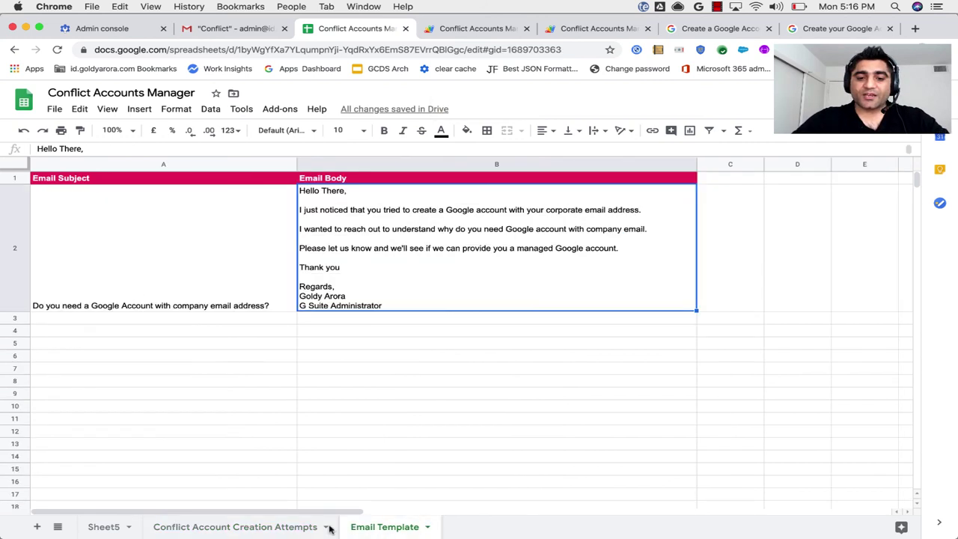
left_click(173, 230)
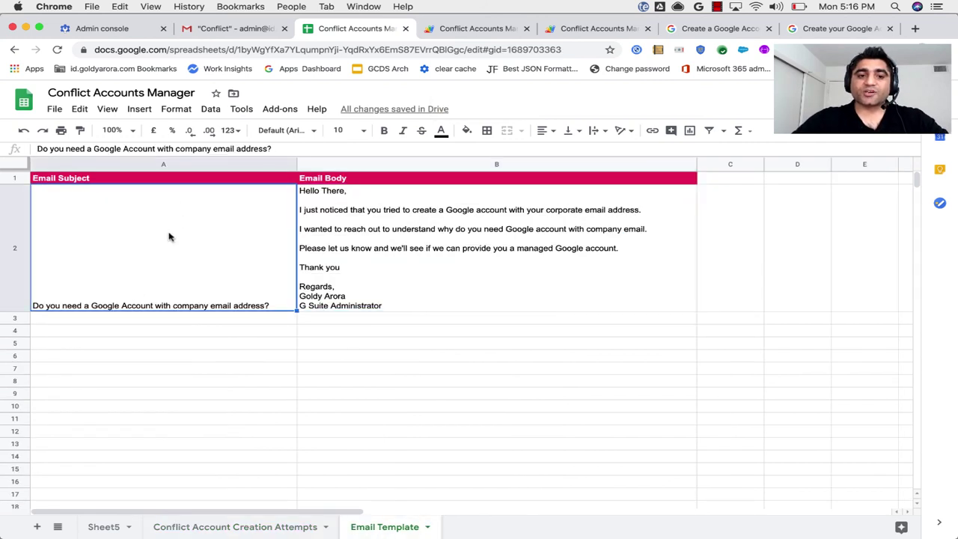
left_click(346, 224)
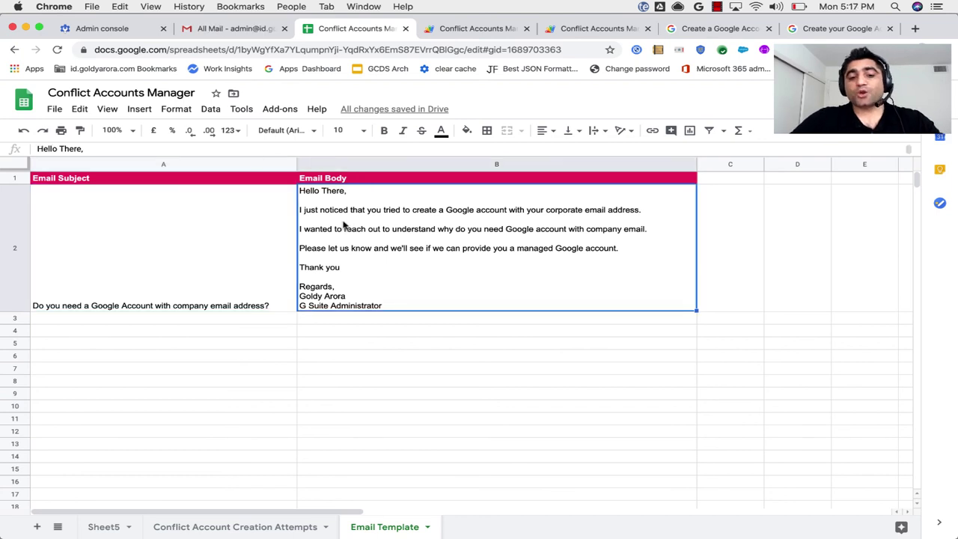
left_click(233, 28)
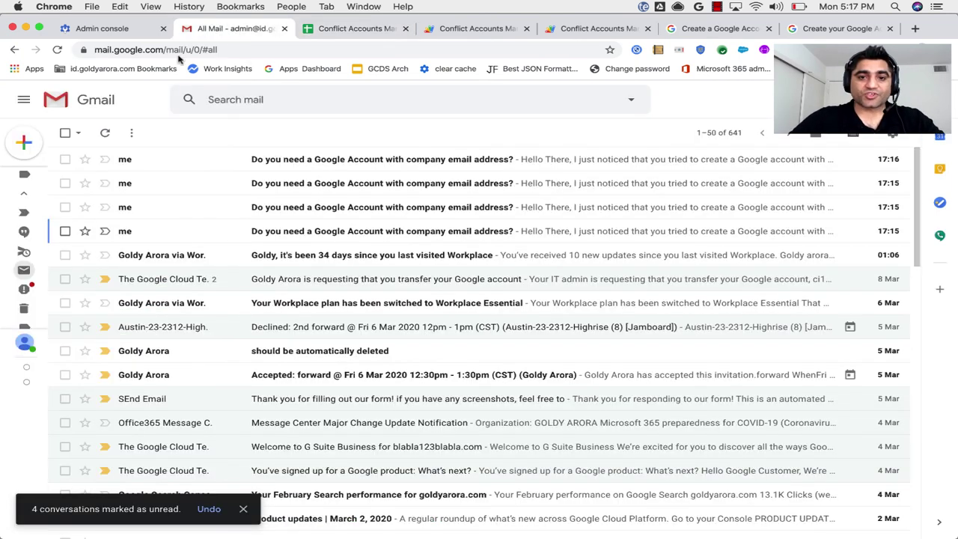
Open the latest justification email and compare its subject with the template subject in A2.
left_click(281, 164)
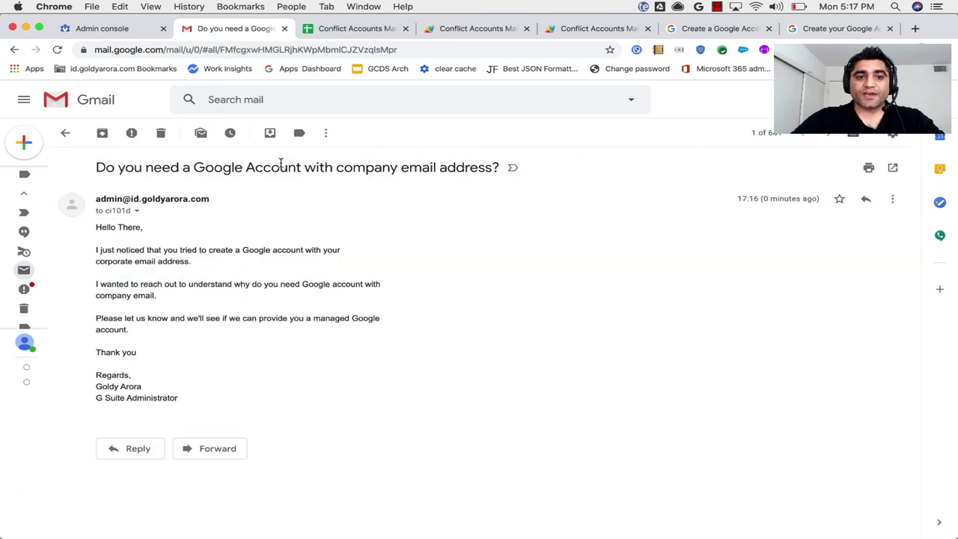
left_click_drag(95, 167, 505, 166)
left_click(341, 29)
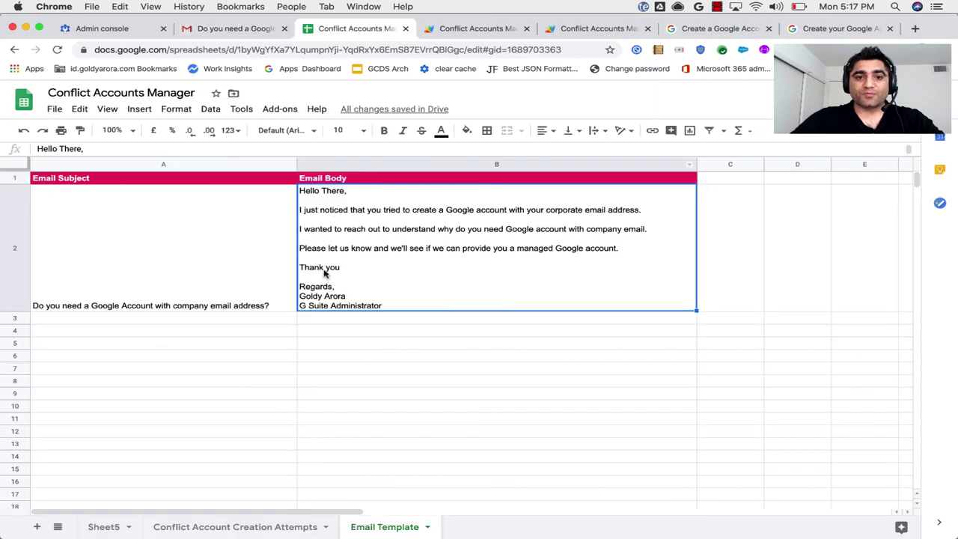
left_click(188, 241)
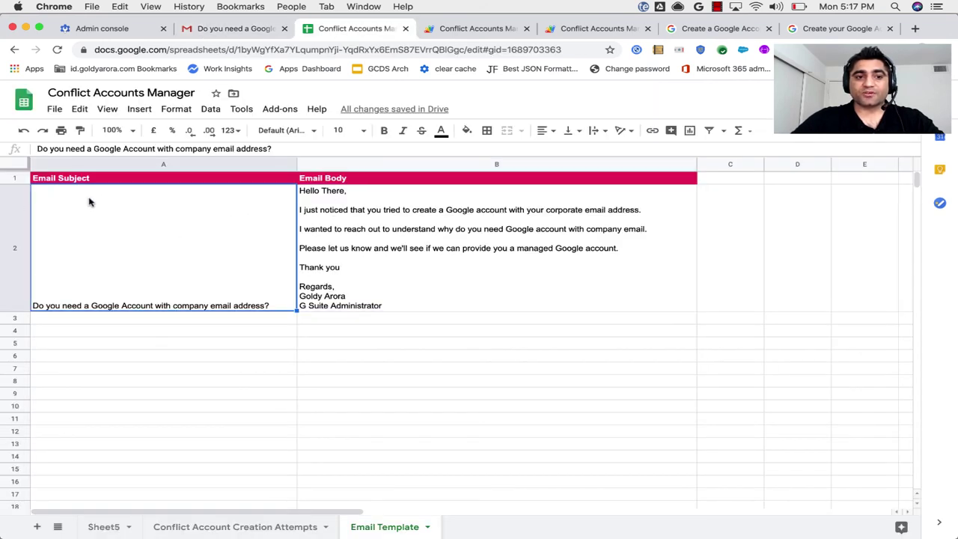
Compare the sent email's body text against the template body in cell B2.
left_click(230, 30)
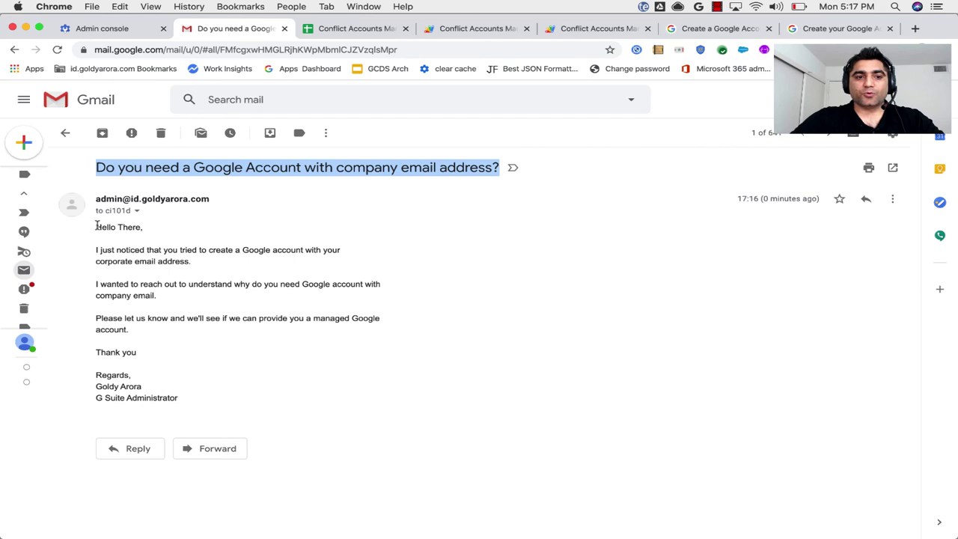
left_click_drag(97, 226, 188, 397)
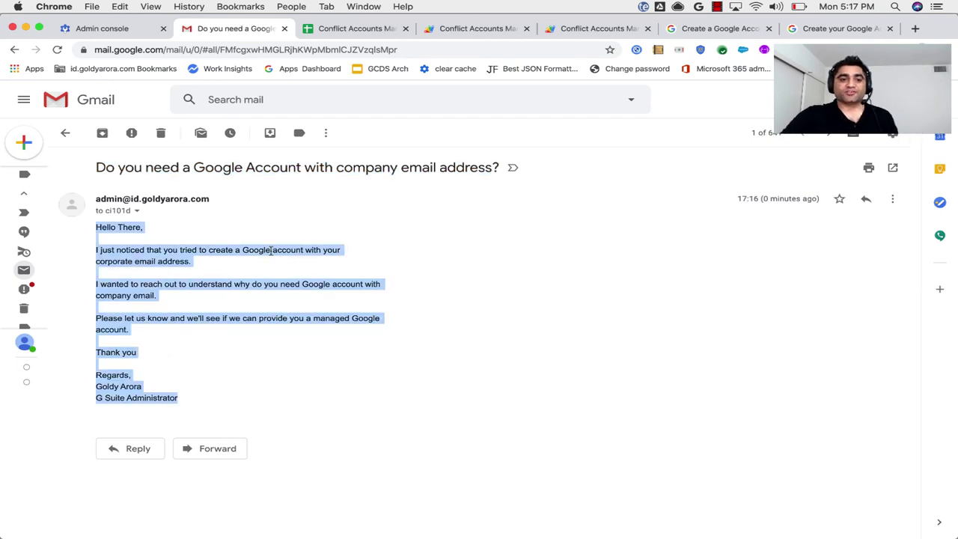
left_click(318, 31)
left_click(327, 267)
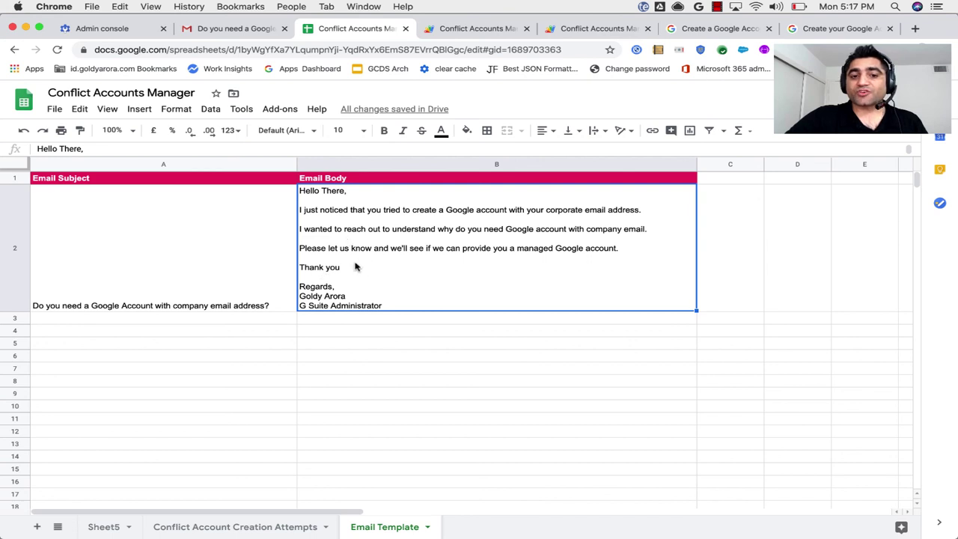
Review the template body in B2, including its signature lines, and the subject in A2.
double_click(356, 267)
left_click_drag(300, 278, 384, 300)
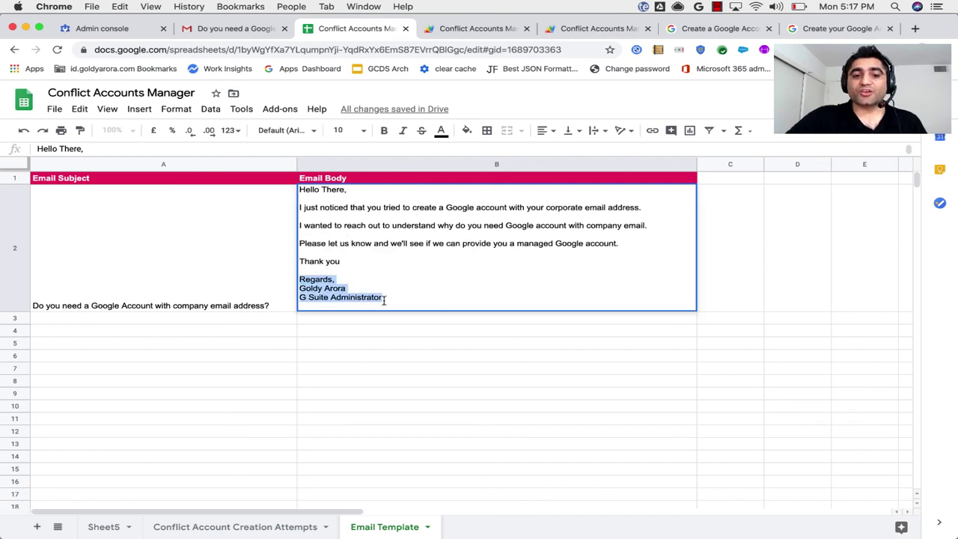
left_click(365, 202)
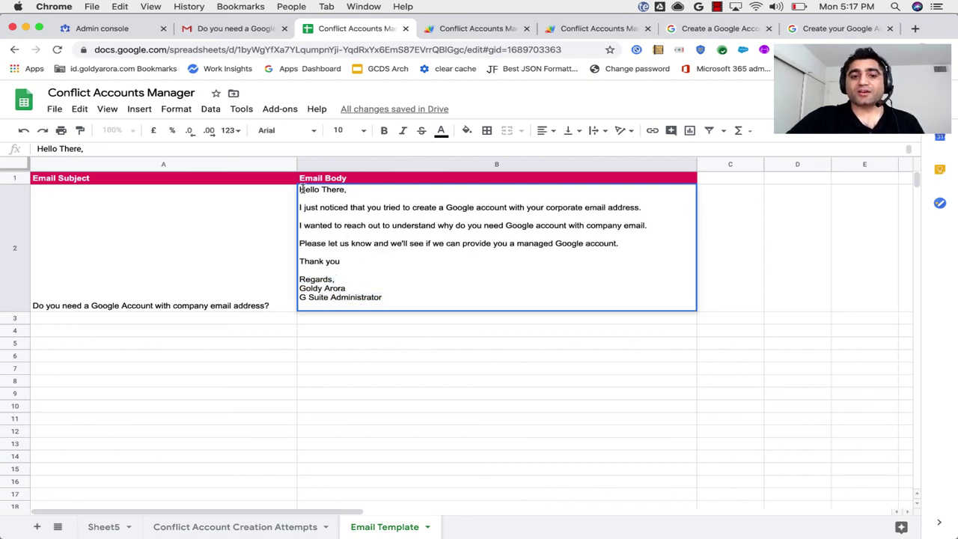
left_click_drag(300, 189, 391, 299)
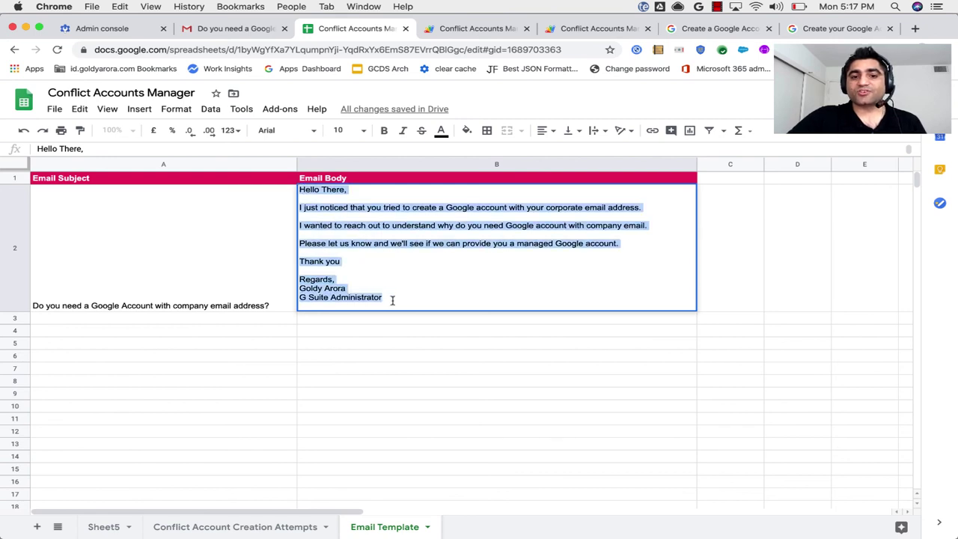
left_click(227, 269)
left_click(369, 232)
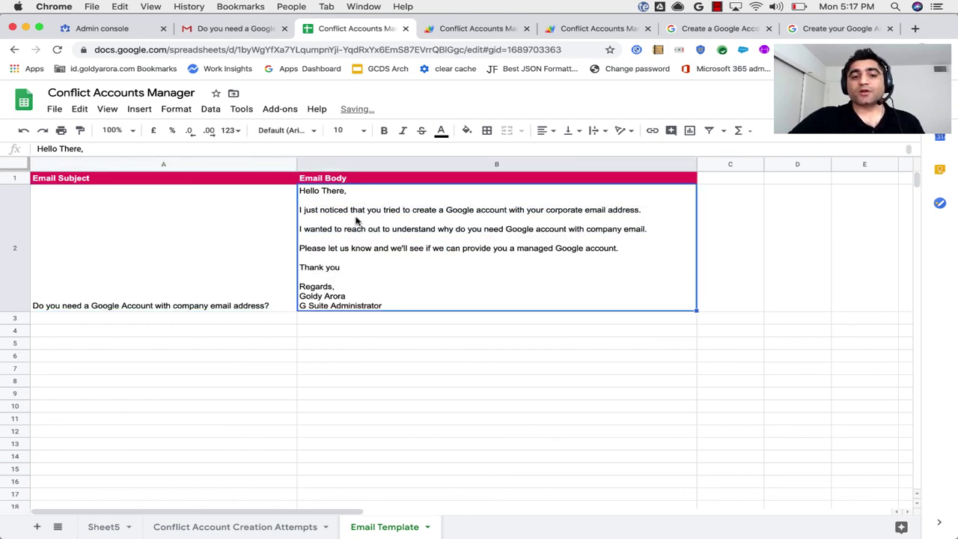
left_click(190, 253)
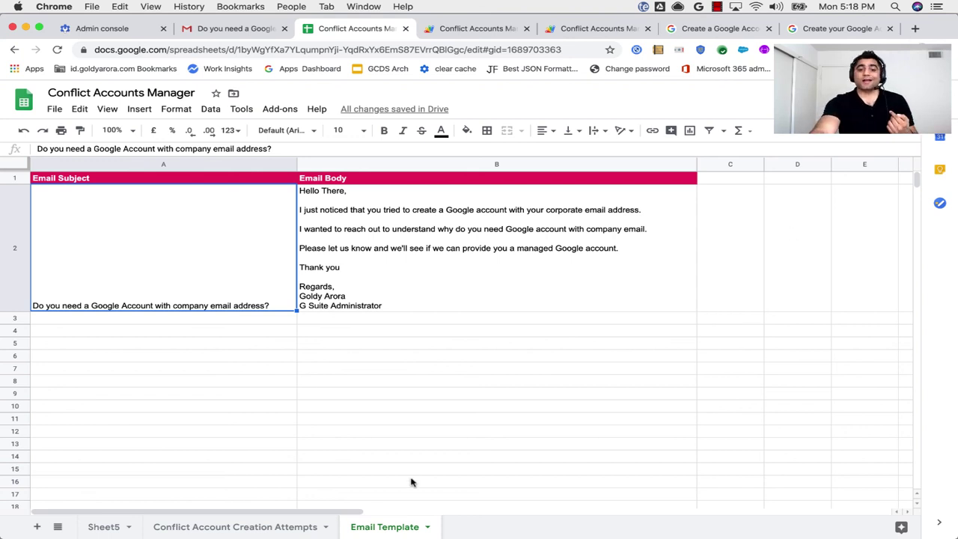
On the Conflict Account Creation Attempts sheet, review the Attempted By and Justification Email Status columns.
left_click(273, 529)
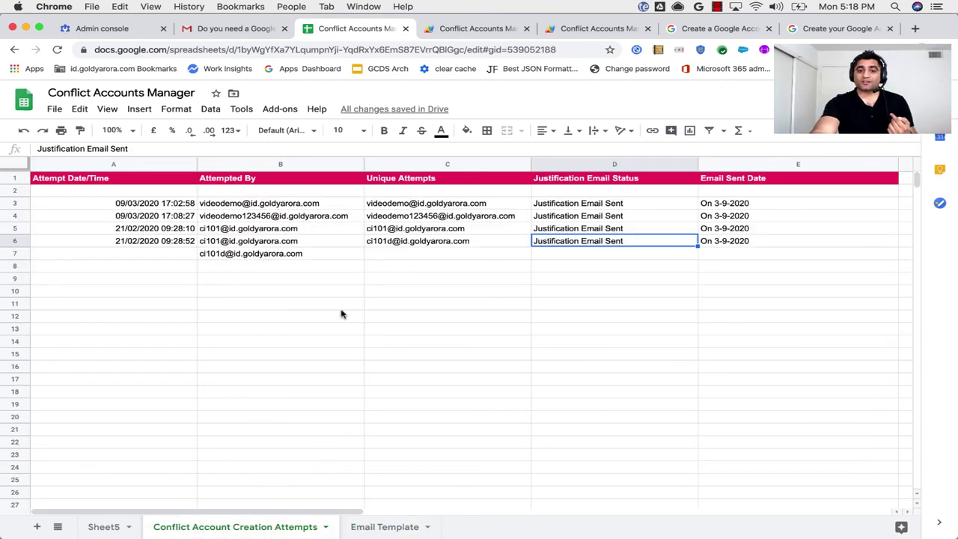
left_click(310, 165)
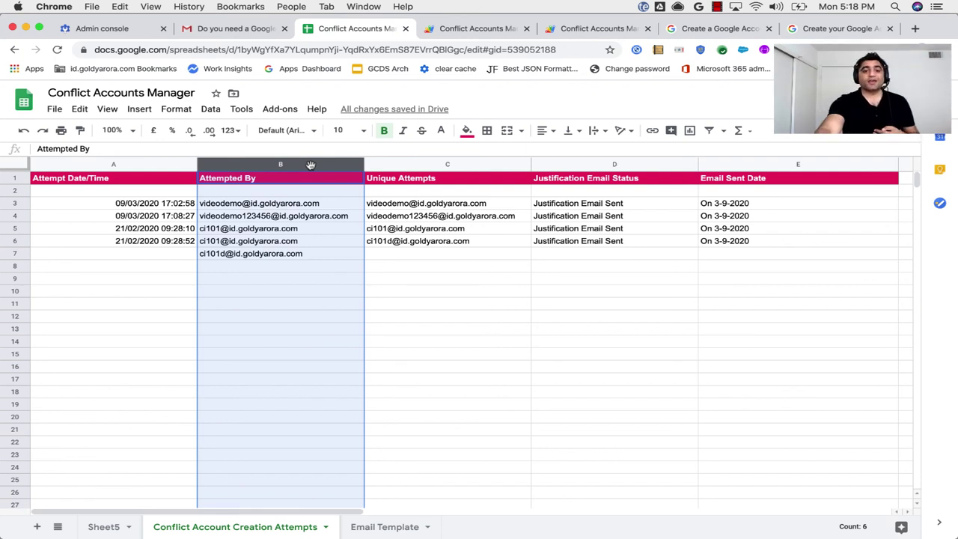
left_click(568, 164)
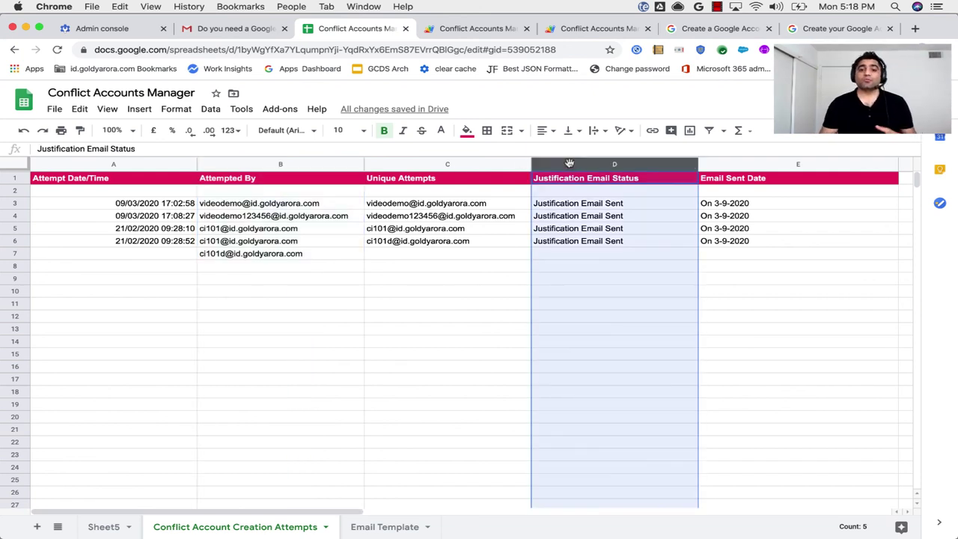